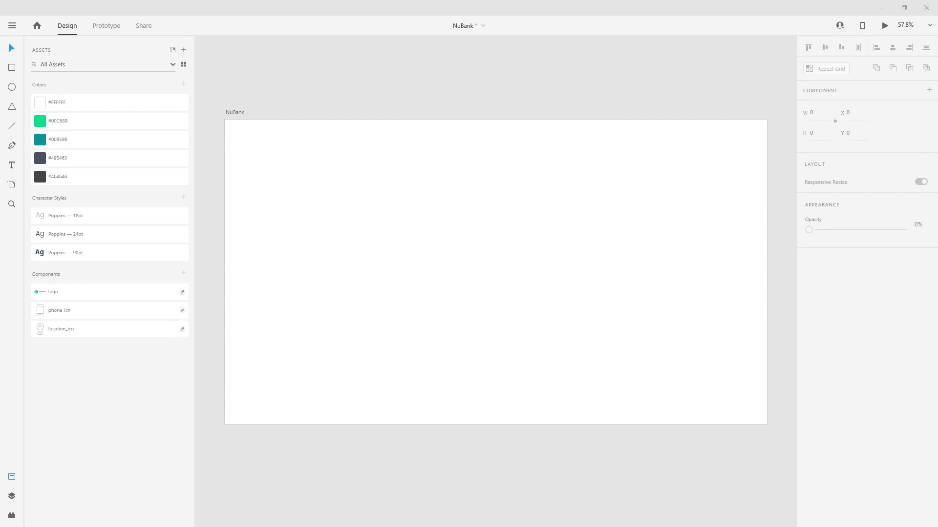
Step: Preview the finished NuBank template at full size and close the preview
key("ctrl+Return")
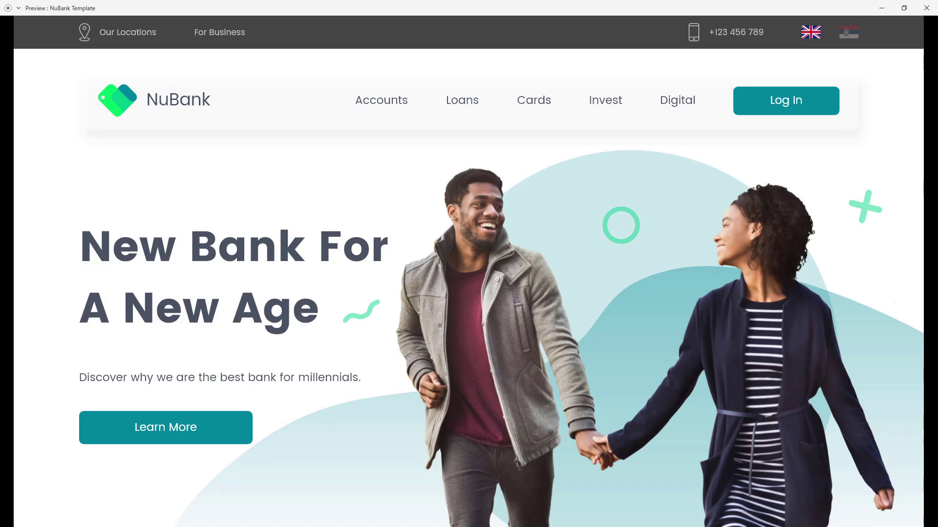
left_click(926, 8)
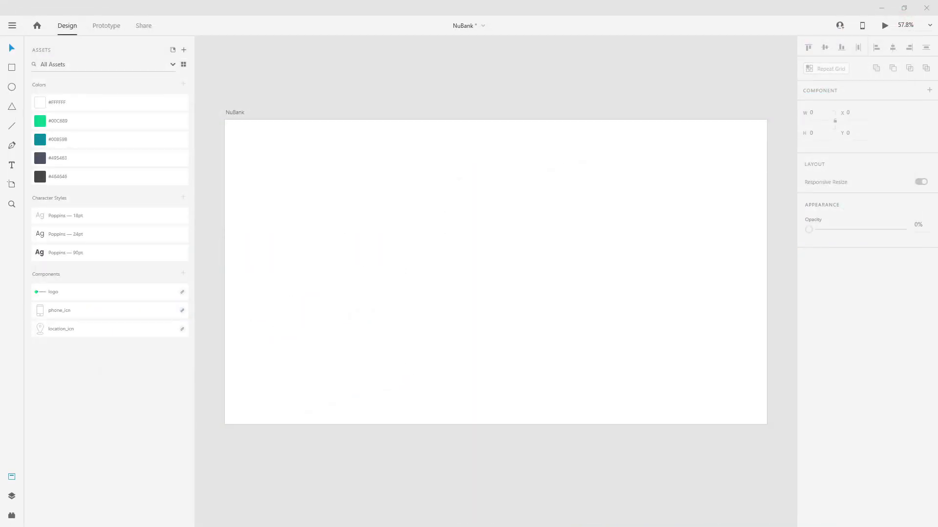
Step: Draw a rectangle about 1894 by 96 near the artboard's upper edge and fill it with the saved dark grey colour
left_click(10, 69)
mouse_move(232, 129)
left_mouse_down()
mouse_move(710, 166)
mouse_move(766, 157)
left_mouse_up()
left_click(84, 175)
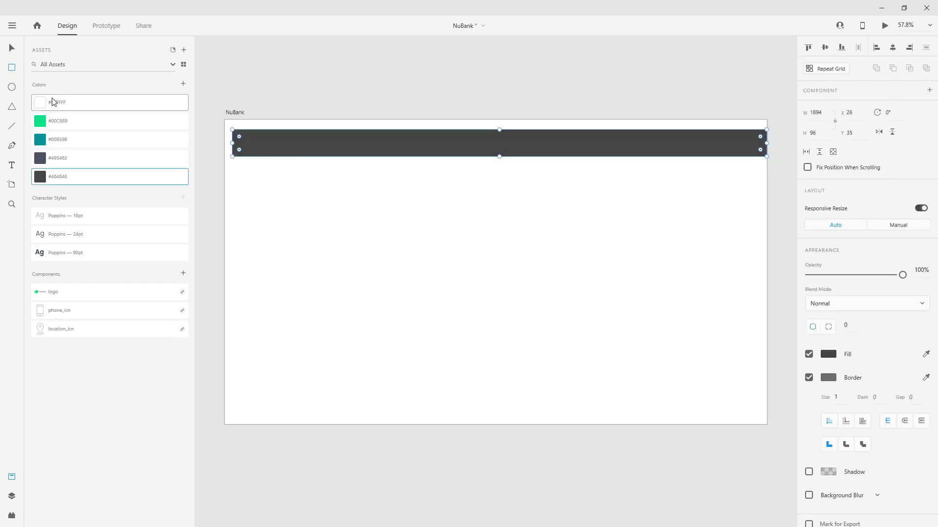
Step: Set the dark grey rectangle's width to 1920 and its height to 70
left_click(825, 115)
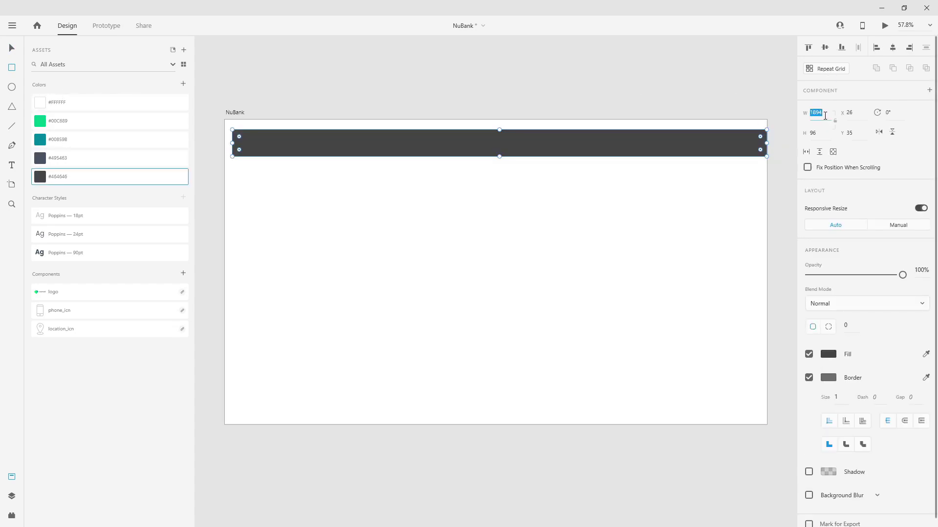
type("1920")
key("Tab")
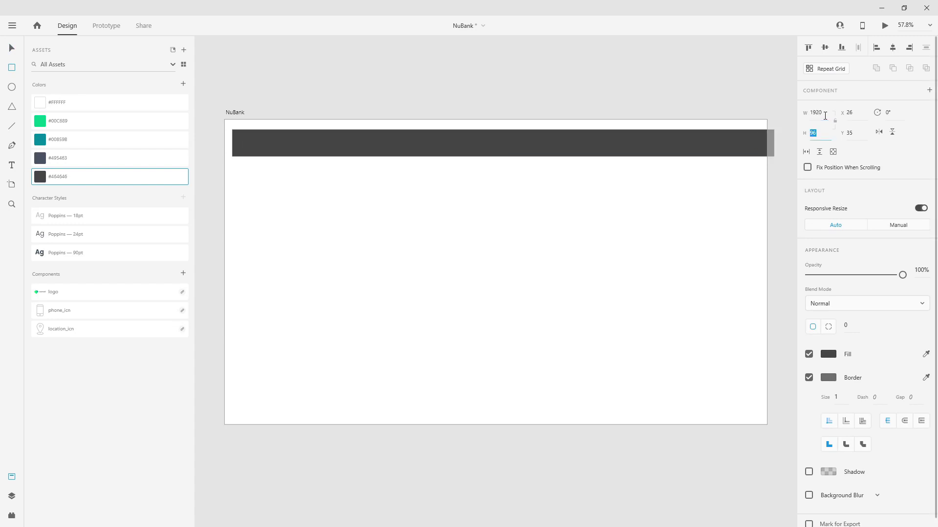
type("70")
key("Return")
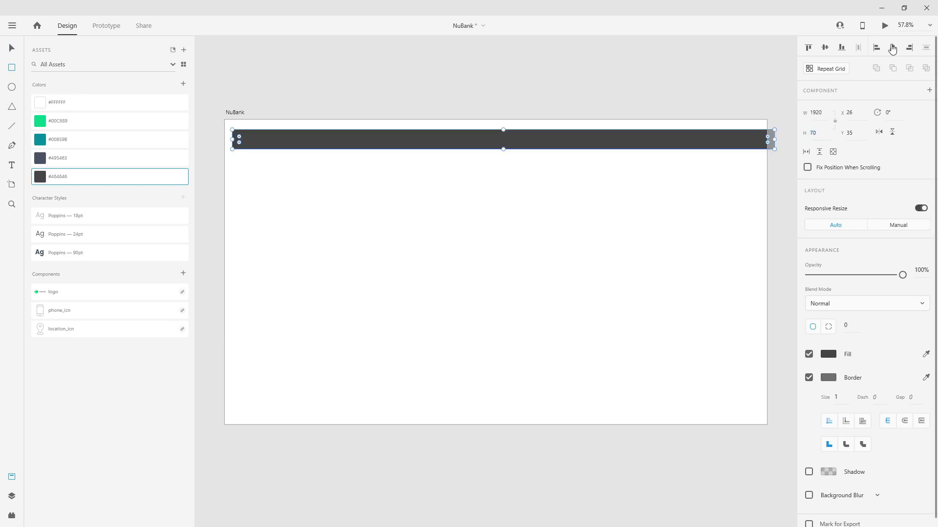
Step: Align the dark grey bar to the artboard's horizontal centre and top edge, and remove its border
left_click(893, 48)
left_click(808, 48)
left_click(809, 378)
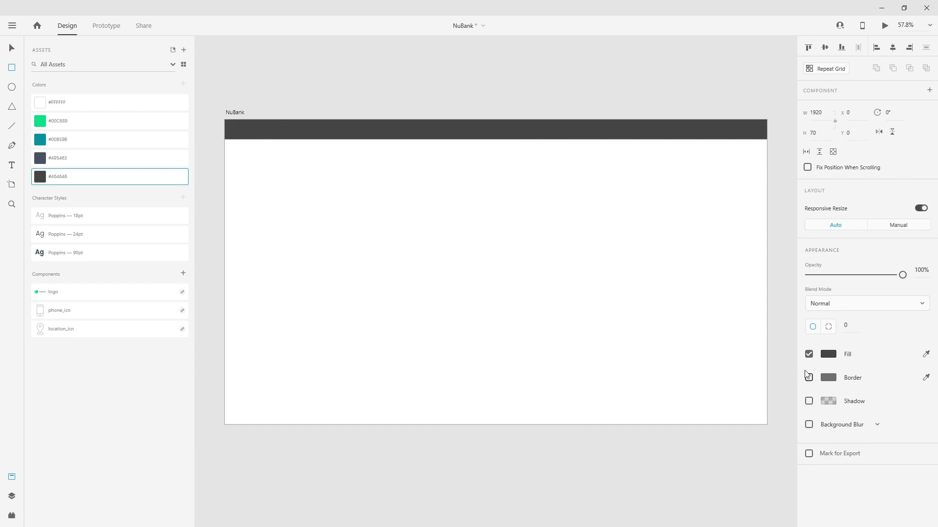
Step: Turn on the 12-column layout grid for the NuBank artboard
left_click(11, 47)
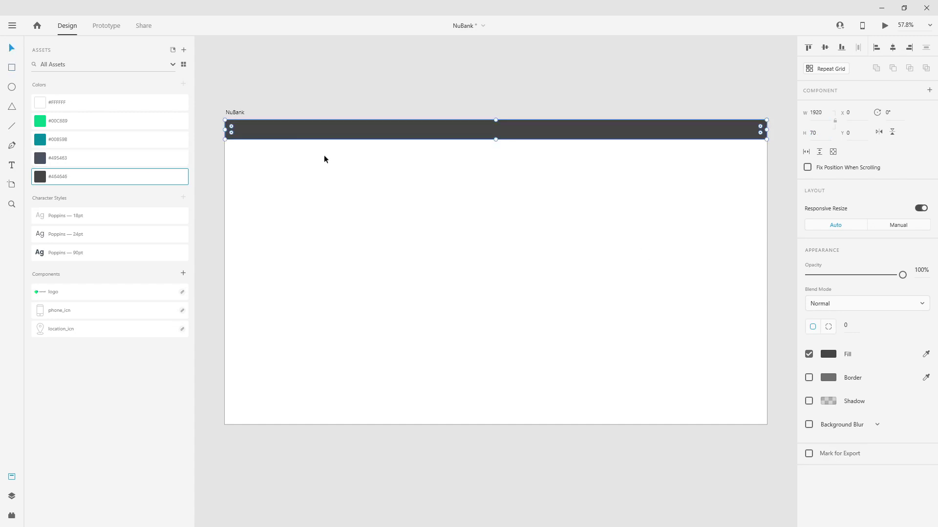
left_click(241, 113)
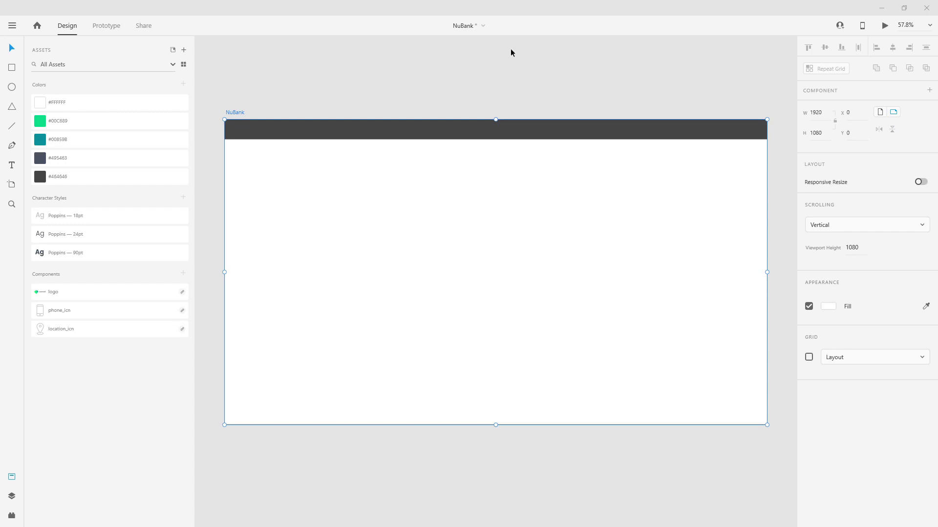
left_click(809, 358)
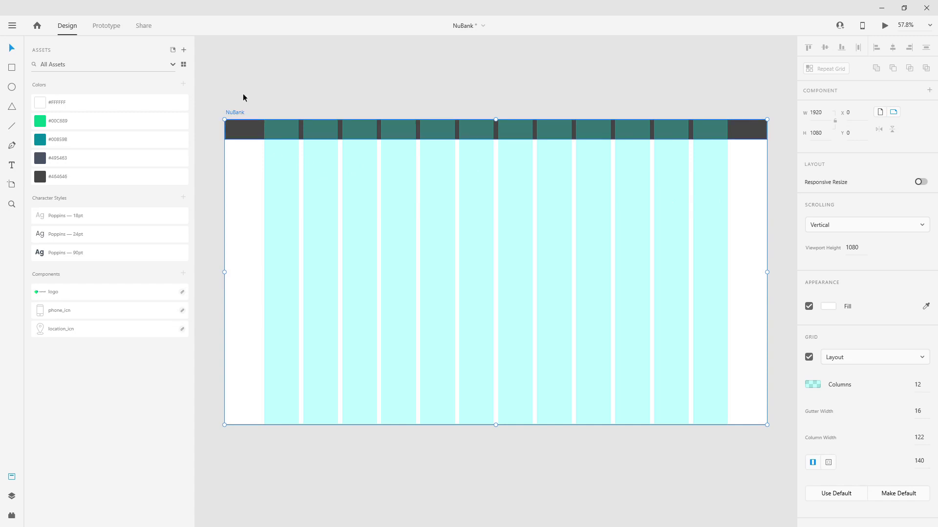
Step: Place the location_icn component in the dark bar at the first column's left edge, at about X 140, Y 16
scroll(268, 95, "up", 5)
left_click(256, 160)
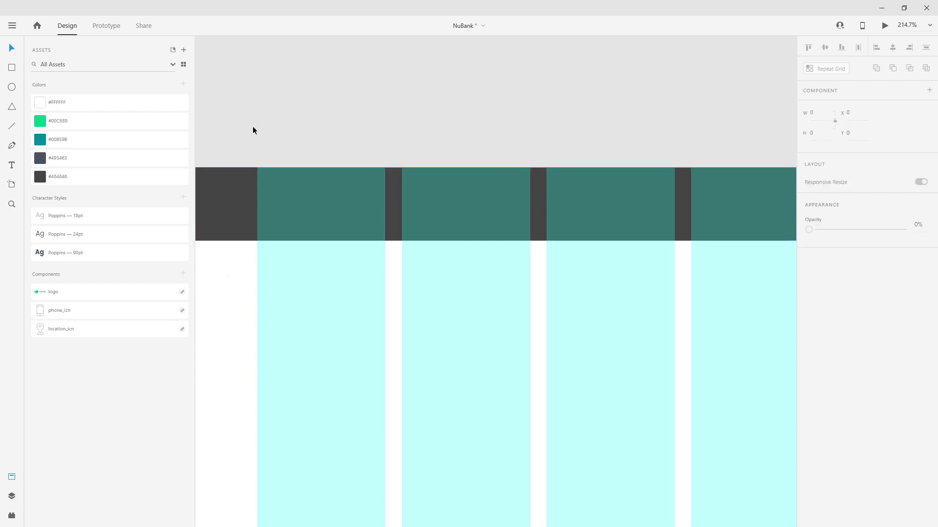
left_click_drag(59, 336, 463, 218)
scroll(385, 175, "up", 4)
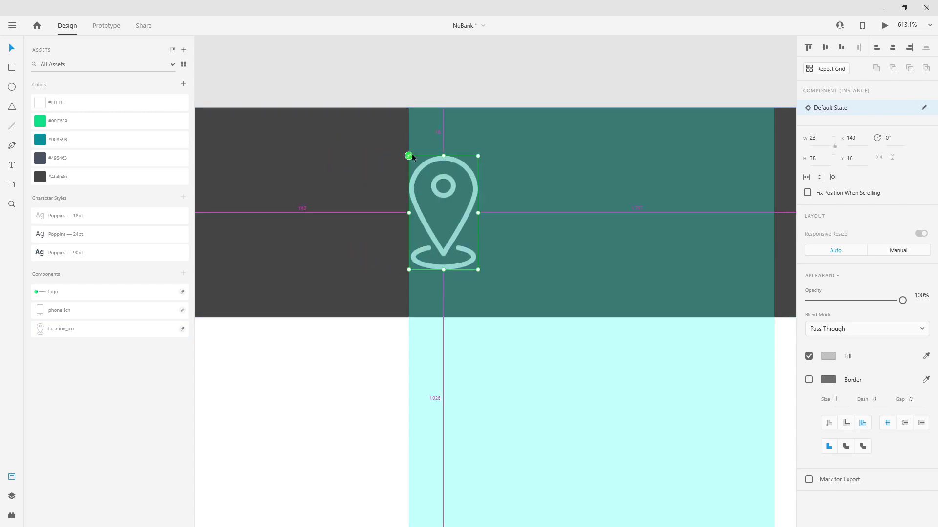
scroll(281, 211, "down", 1)
scroll(281, 211, "down", 1)
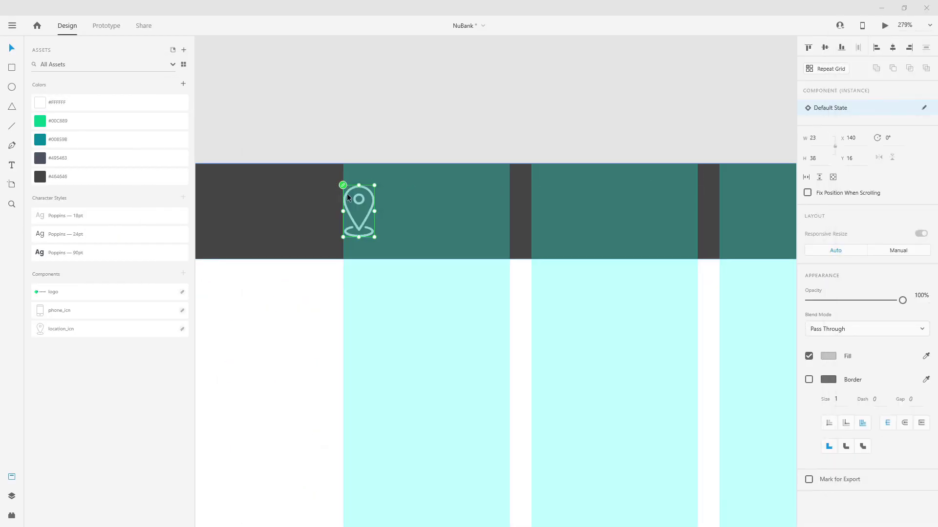
scroll(348, 198, "down", 2)
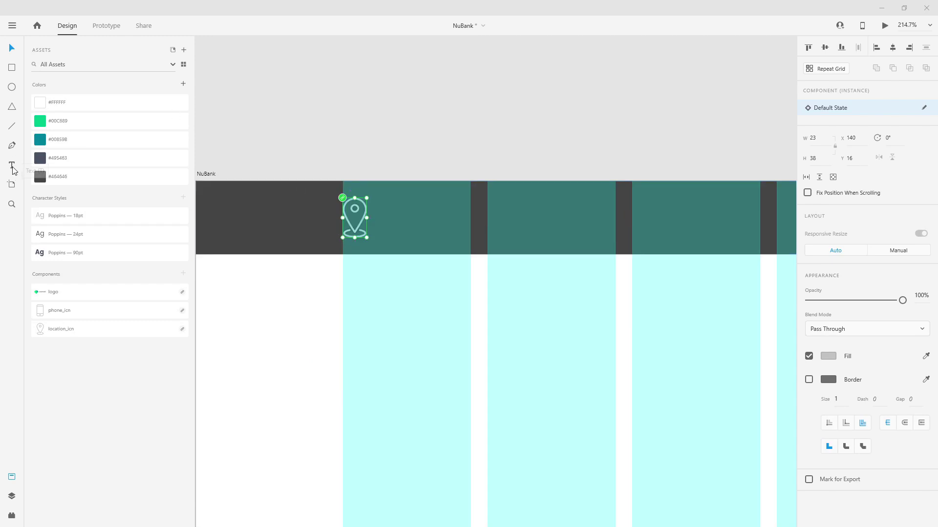
Step: Add the text "Our Location" in the dark bar beside the location icon and colour it #FFFFFF
left_click(12, 165)
left_click(413, 219)
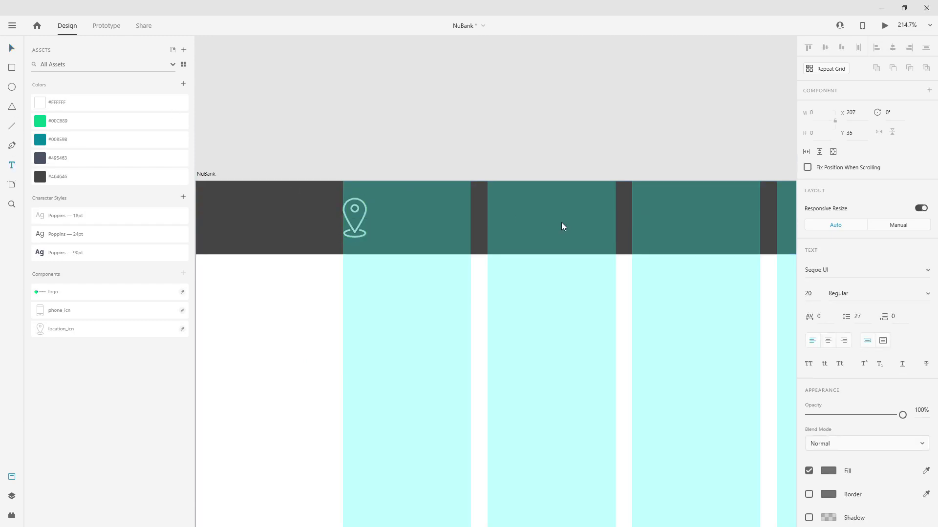
type("Our Location")
left_click(142, 103)
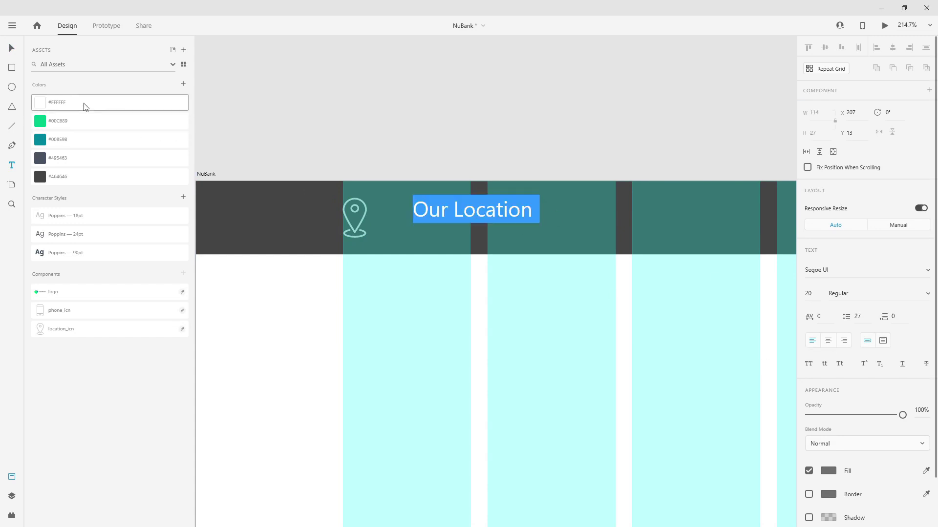
left_click(11, 49)
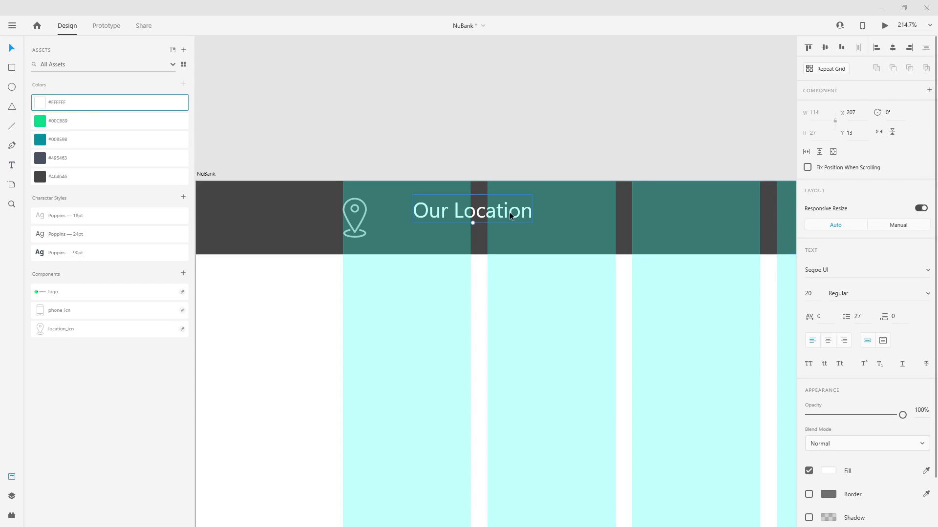
Step: Set the fill colour of the "Our Location" text to #C2C2C2
left_click(345, 160)
left_click(442, 211)
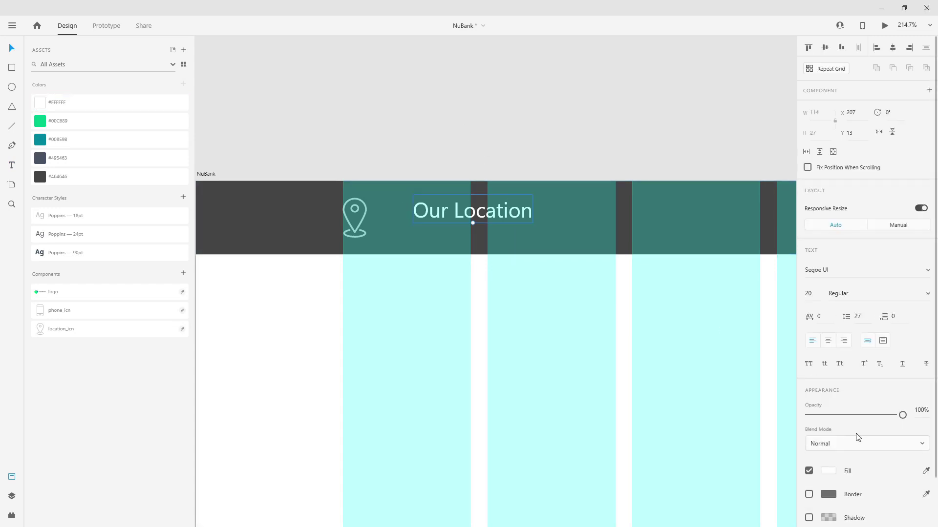
left_click(833, 472)
type("C2C2C2")
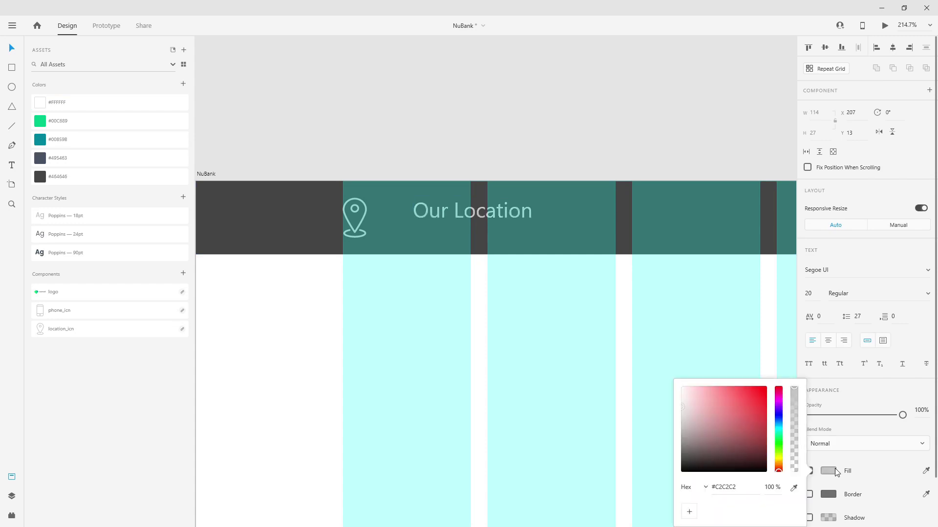
Step: Lower the opacity of the artboard's layout grid columns to about 5%
left_click(215, 174)
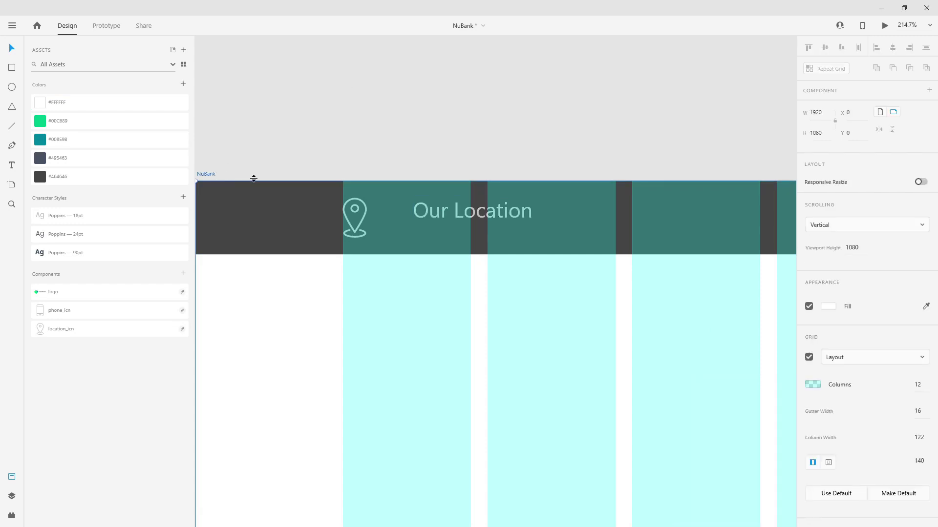
left_click(813, 384)
left_click_drag(782, 384, 782, 402)
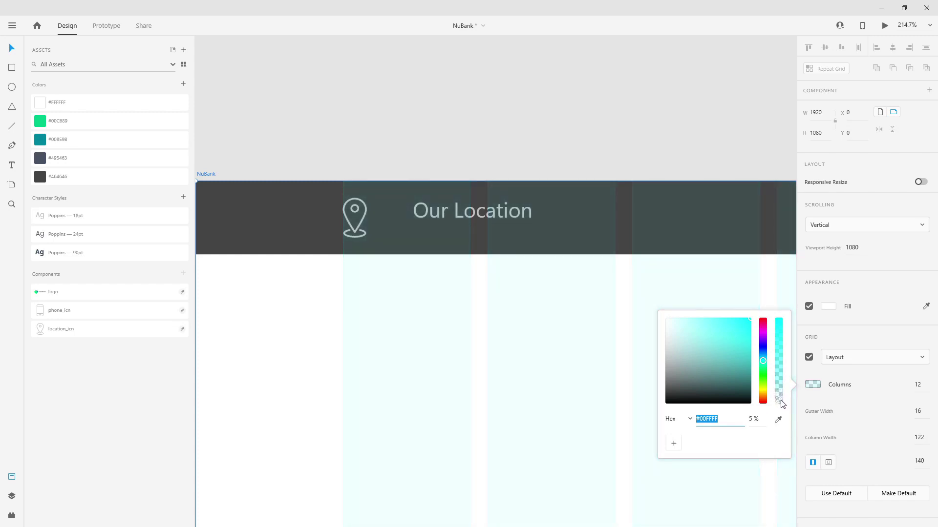
Step: Apply the Poppins 18pt character style to the "Our Location" text and move it next to the location icon, vertically centred in the bar
left_click(456, 198)
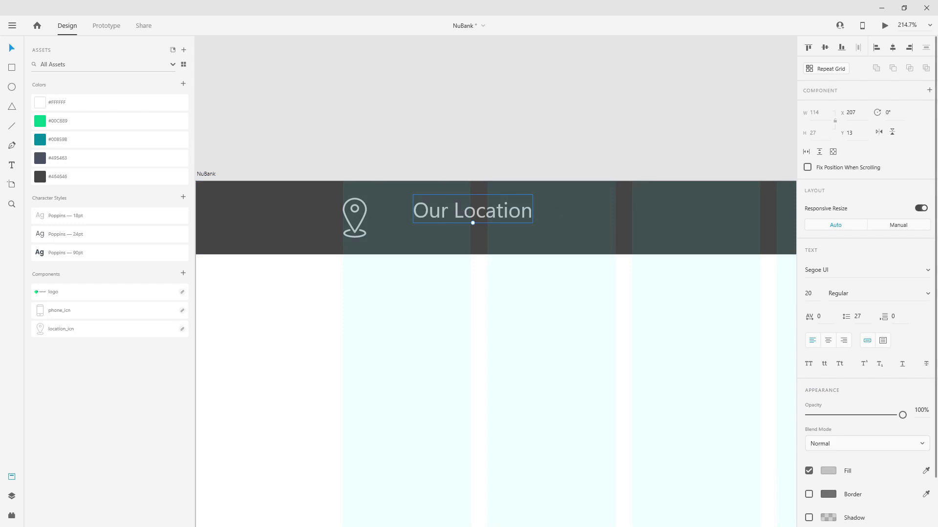
left_click(71, 214)
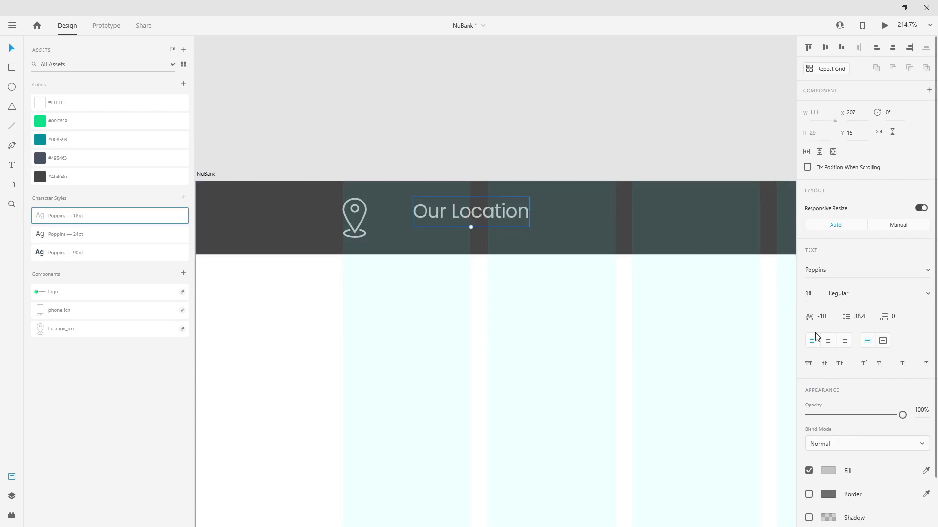
mouse_move(430, 212)
left_mouse_down()
mouse_move(439, 223)
mouse_move(467, 220)
mouse_move(430, 221)
left_mouse_up()
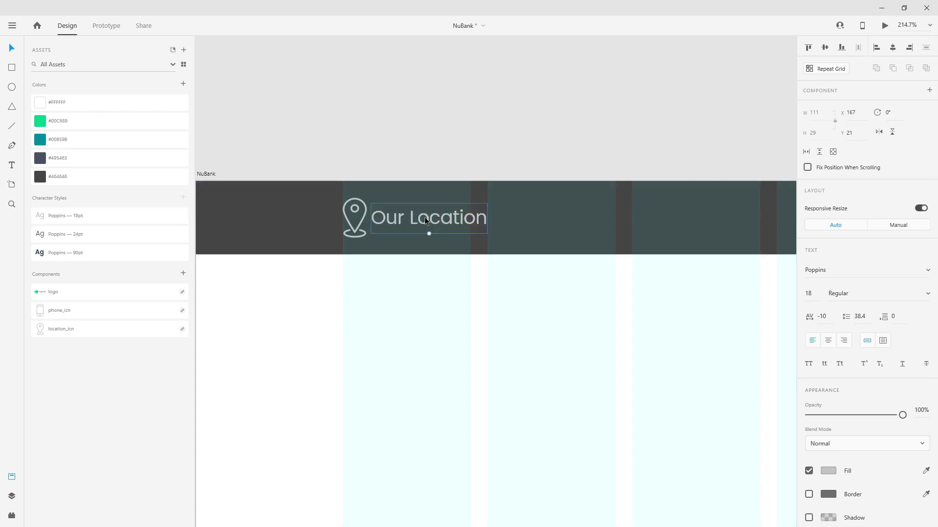
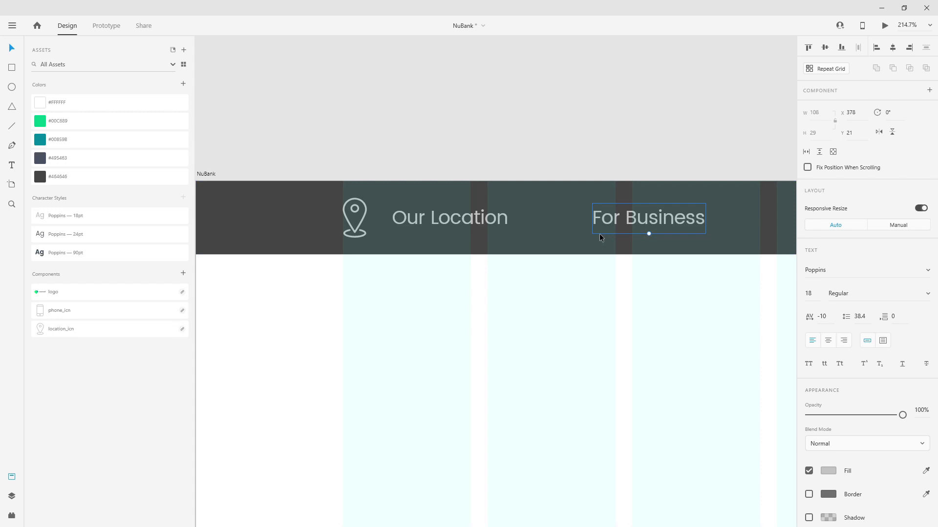
Step: Place the phone_icn component in the dark bar at the last column's left edge, at about X 1656, Y 15
scroll(329, 227, "down", 5)
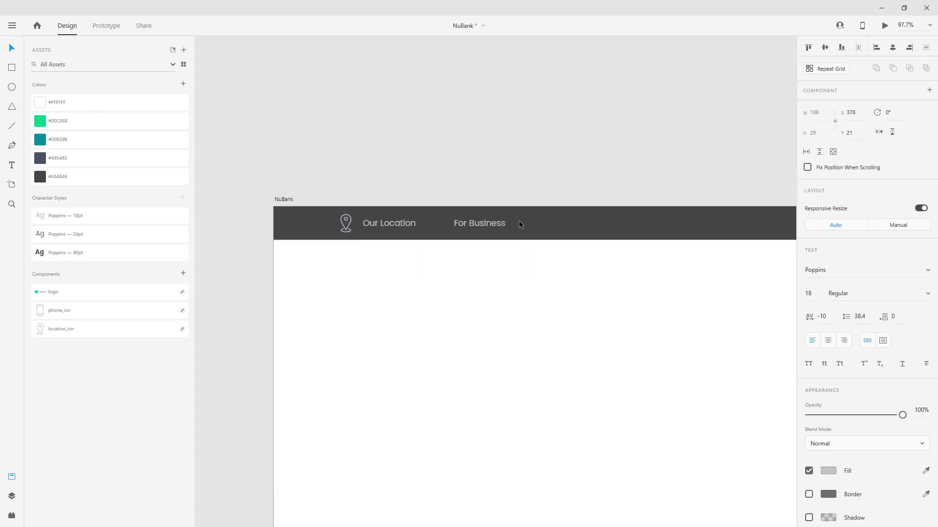
scroll(398, 221, "down", 2)
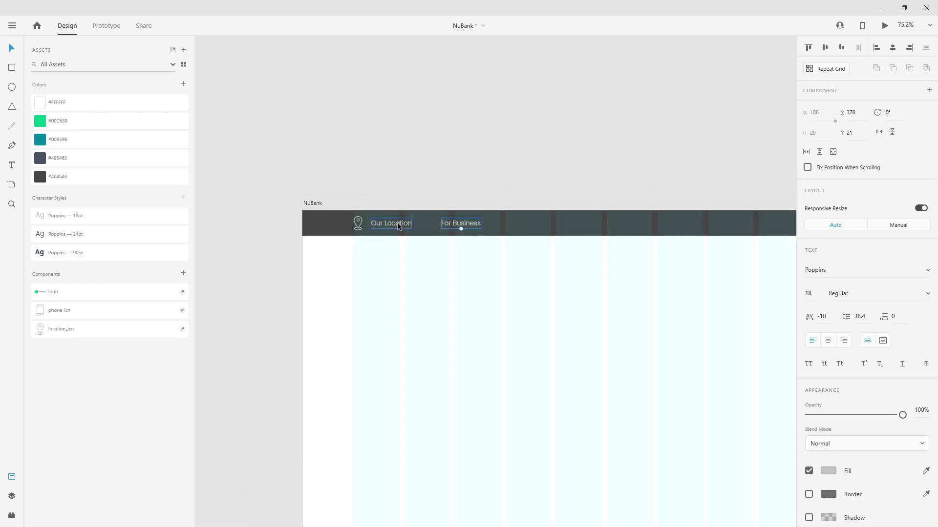
left_click(651, 123)
left_click_drag(656, 129, 371, 120)
scroll(484, 152, "up", 7)
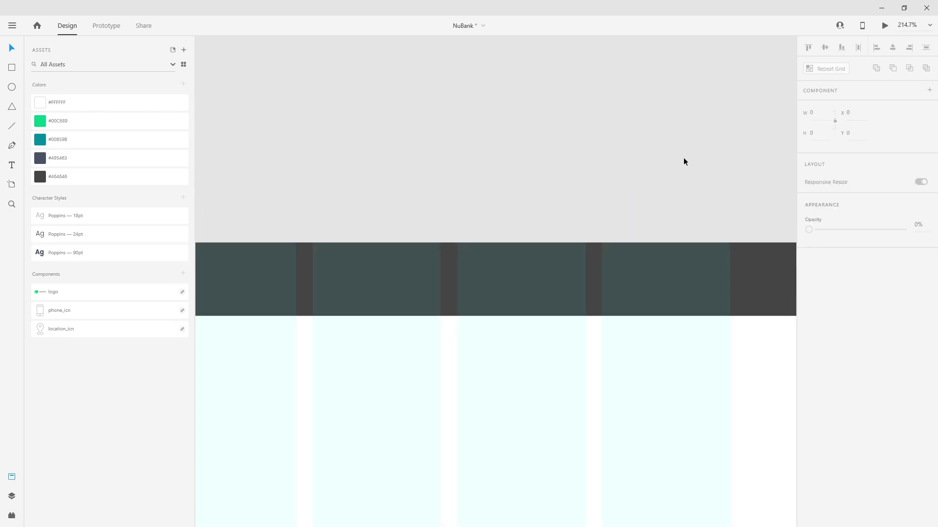
scroll(684, 162, "down", 3)
scroll(683, 161, "right", 2)
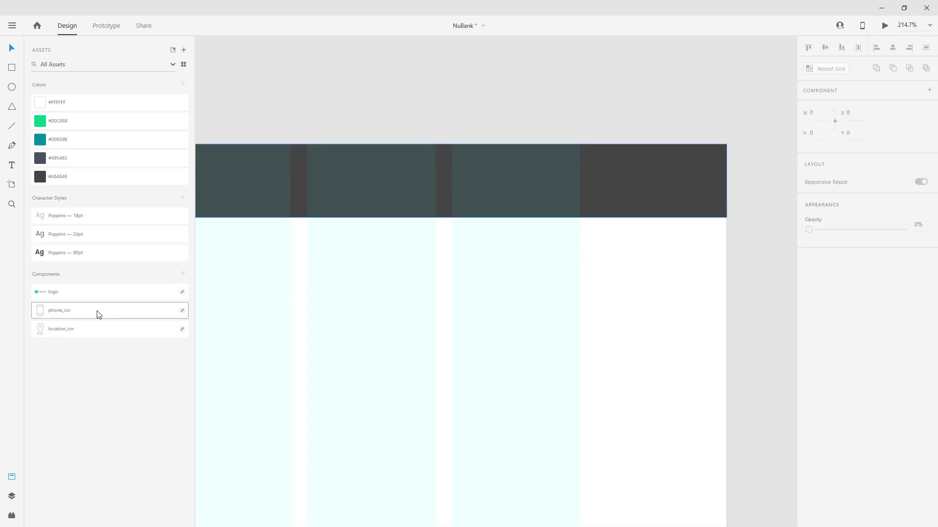
left_click_drag(99, 314, 460, 178)
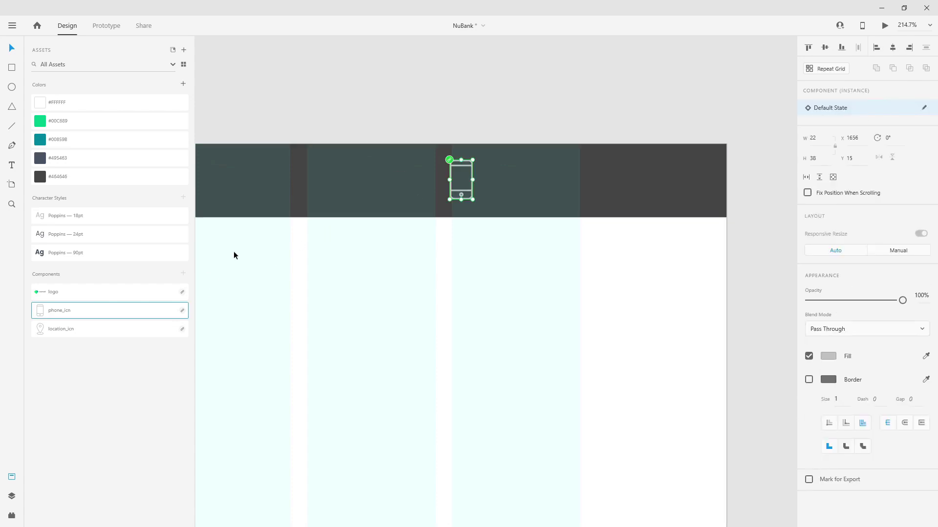
left_click(370, 262)
Step: Place a copy of the "For Business" text just right of the phone icon, at about X 1698, Y 21
scroll(373, 259, "down", 7)
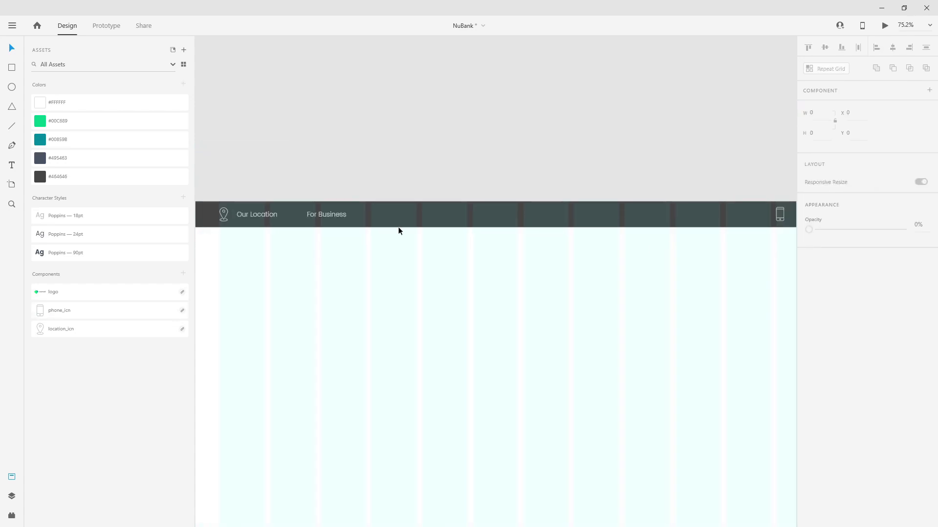
left_click(335, 213)
left_click_drag(330, 212, 705, 210)
scroll(705, 210, "up", 10)
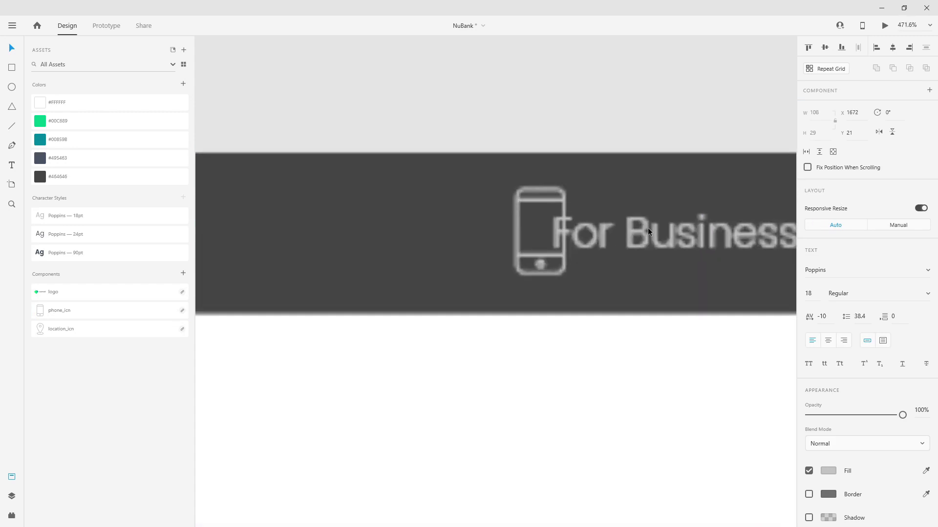
left_click_drag(664, 233, 648, 236)
Step: Replace the copied "For Business" text beside the phone icon with the placeholder phone number
double_click(649, 235)
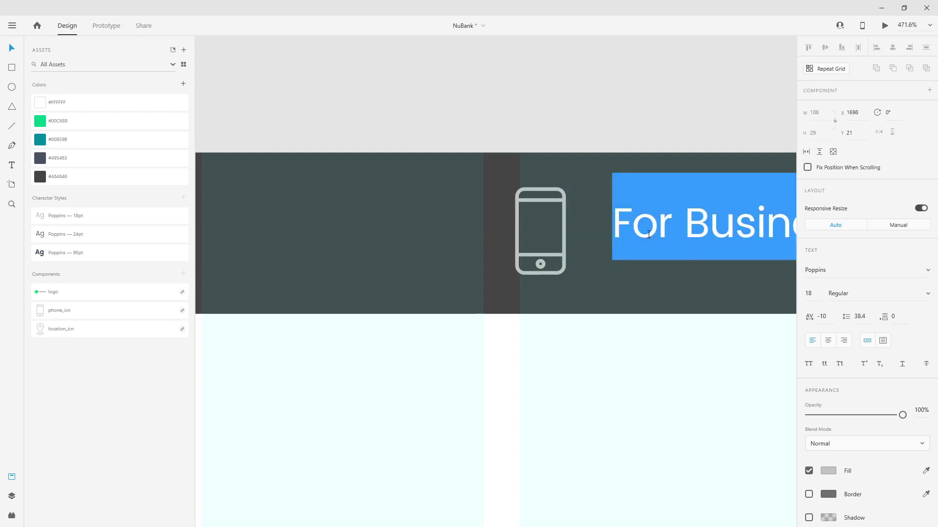
type("+")
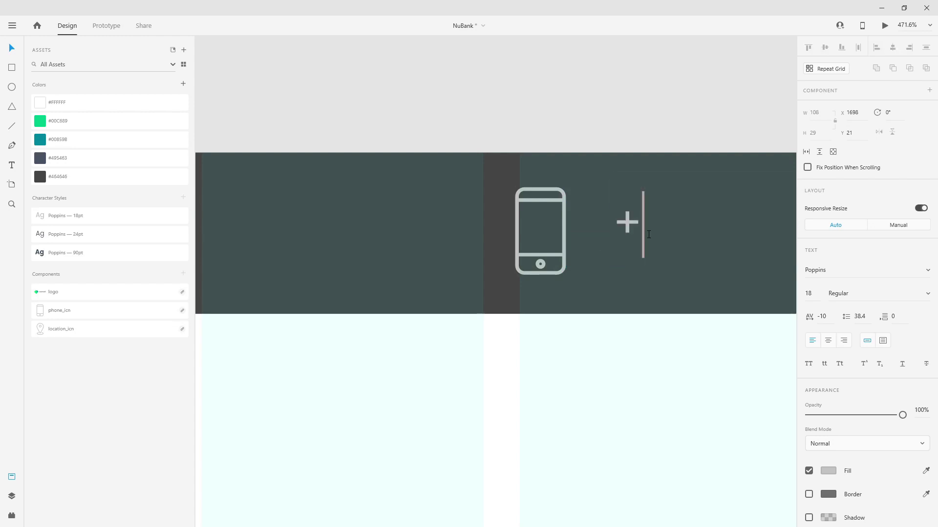
type("13")
key("BackSpace")
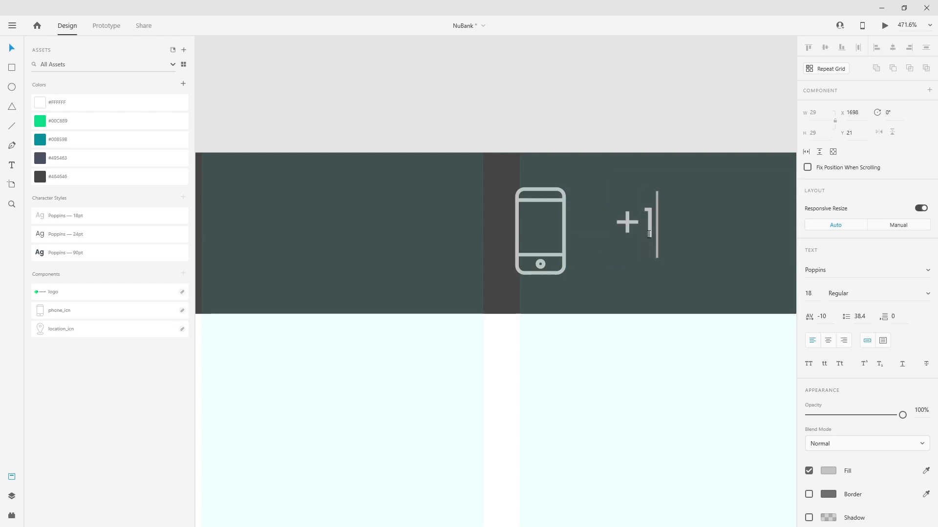
type("23 456")
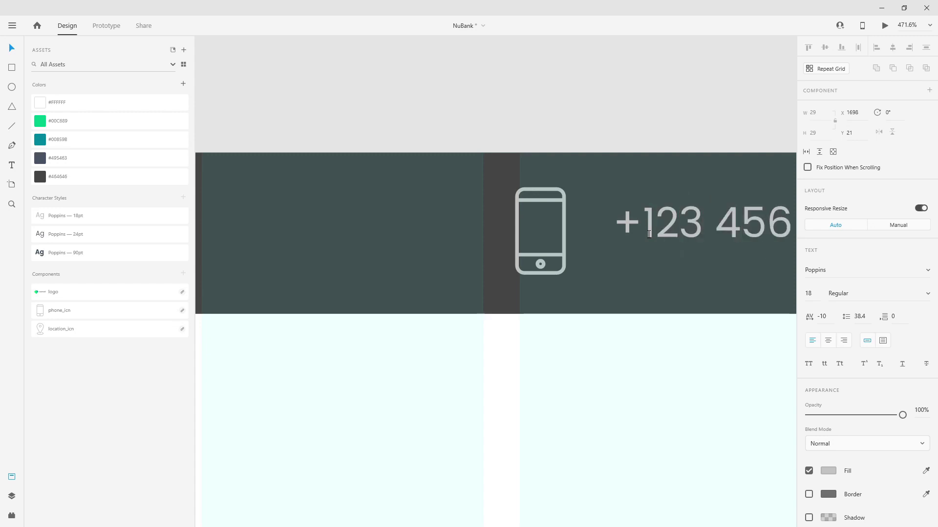
key("Escape")
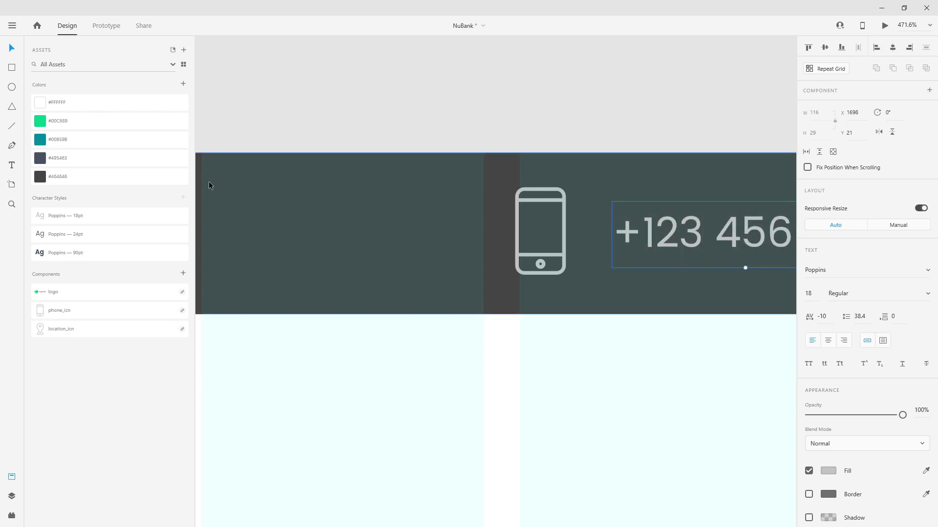
Step: Move the phone icon and its number together leftward along the dark bar to about X 1510, Y 15
scroll(335, 237, "down", 5)
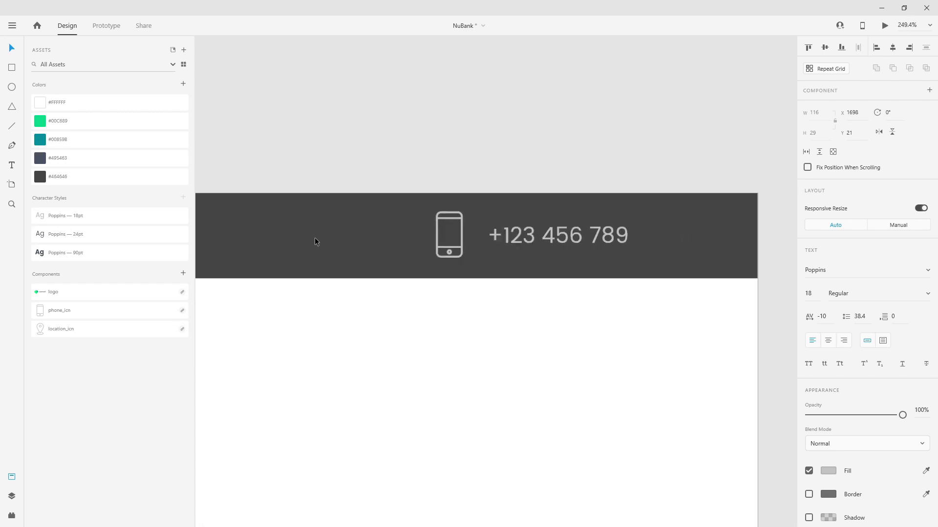
key("alt")
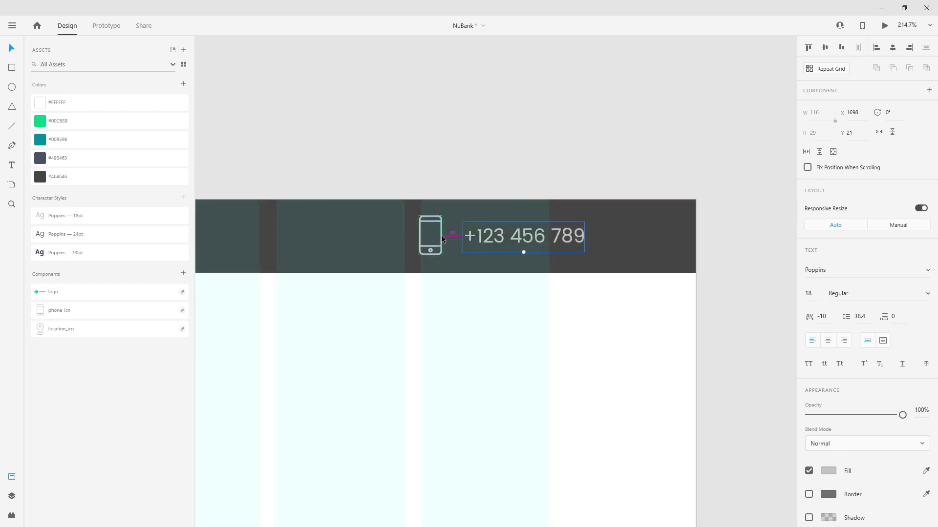
left_click(441, 221, "shift")
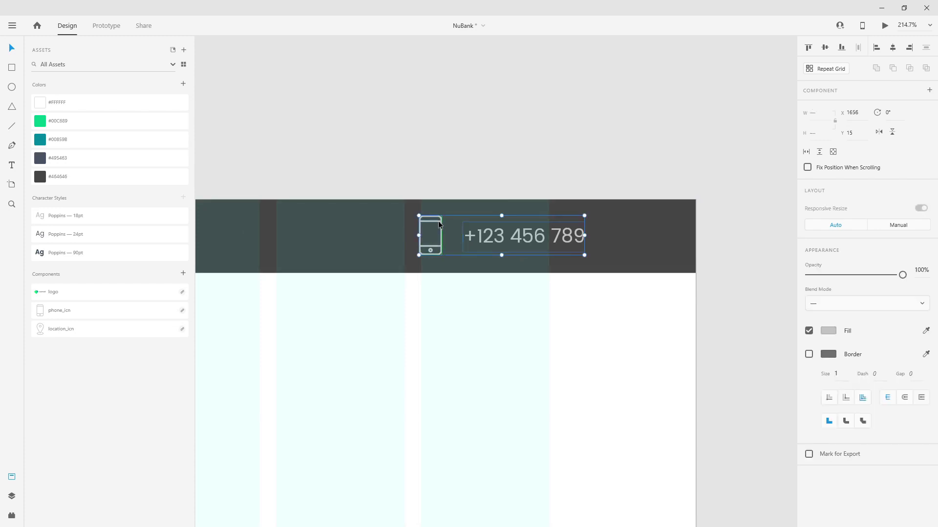
left_click_drag(439, 220, 275, 218)
Step: Group the phone icon with its number text and name the group "phone"
left_click(11, 496)
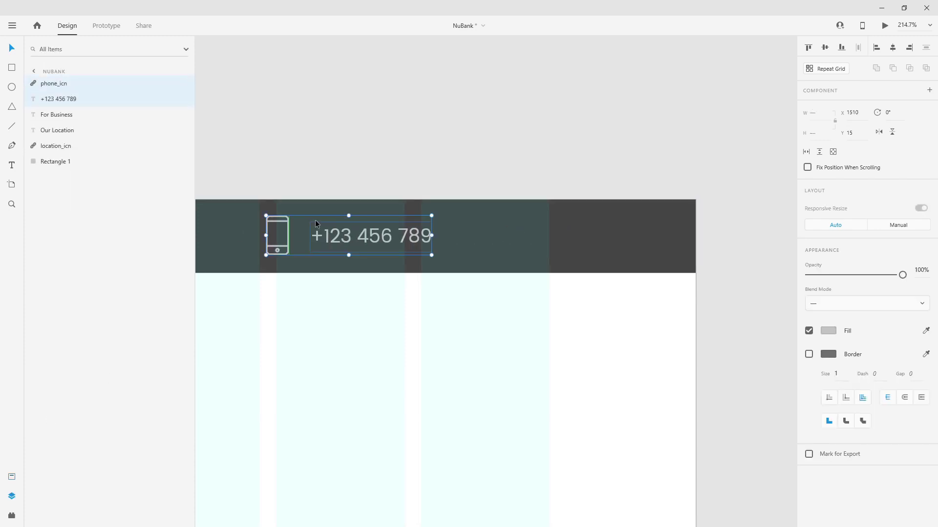
key("ctrl+g")
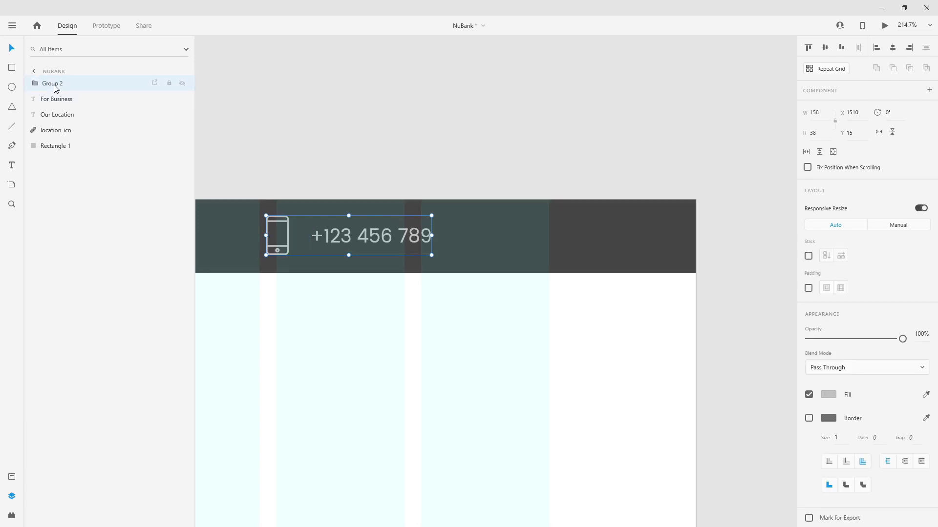
double_click(54, 84)
type("phone")
key("Return")
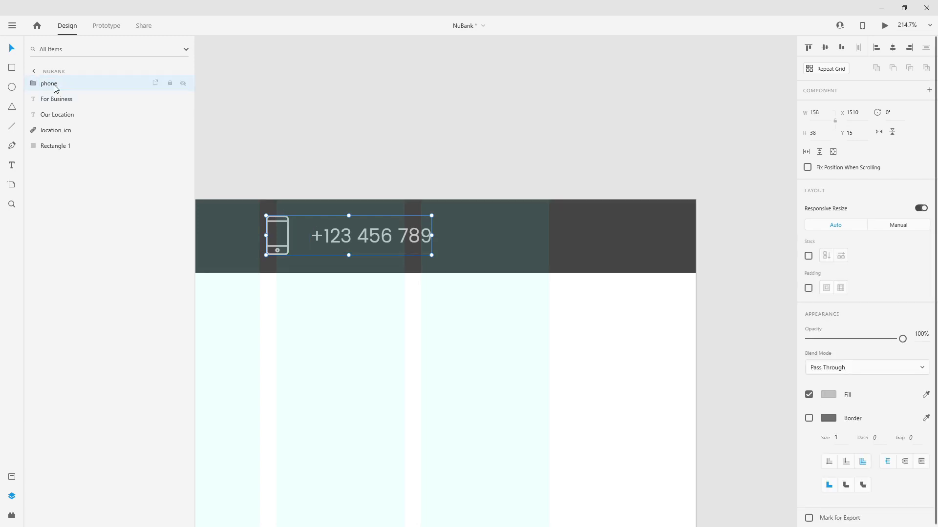
Step: Group the "Our Location" text with the location_icn component and name the group "location"
left_click(63, 117)
left_click(65, 131, "shift")
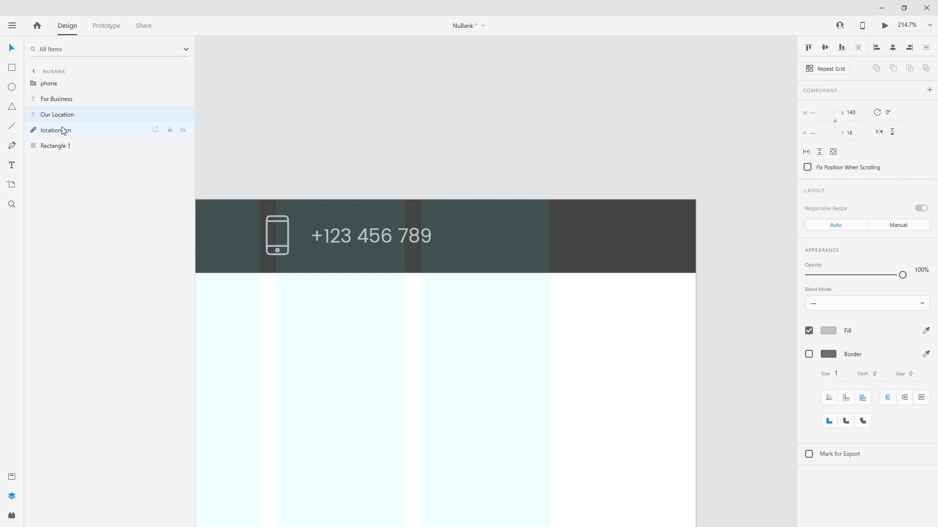
key("ctrl+g")
double_click(56, 116)
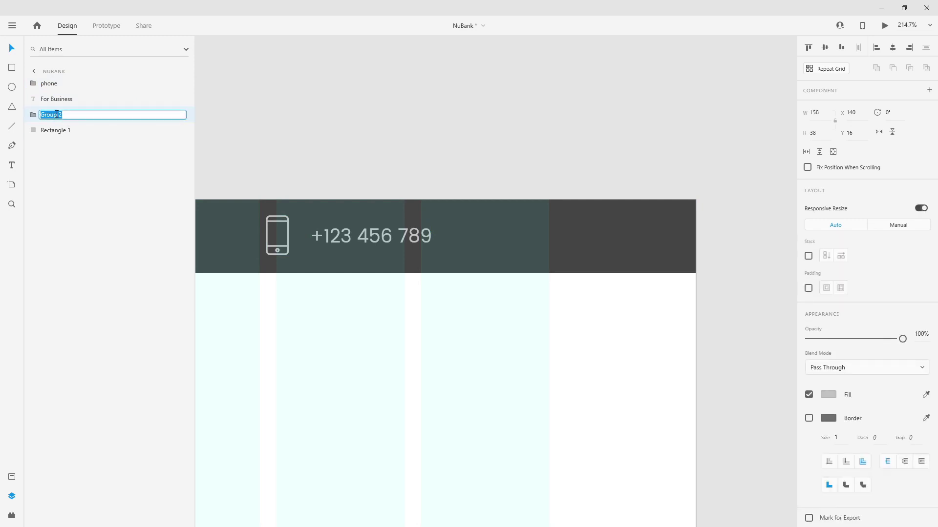
type("location")
key("Return")
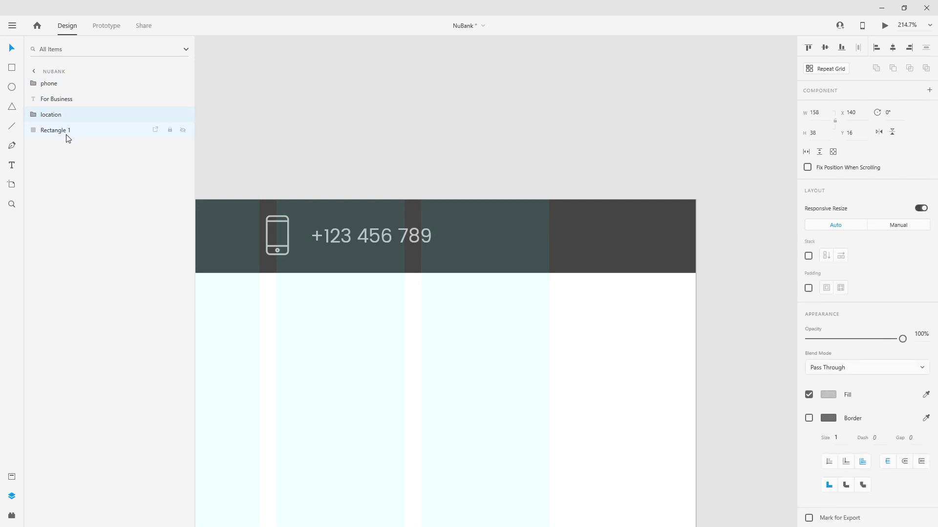
Step: Rename the bar's background rectangle "top_nav_bg" and reorder the layers as location, For Business, phone, top_nav_bg
double_click(67, 131)
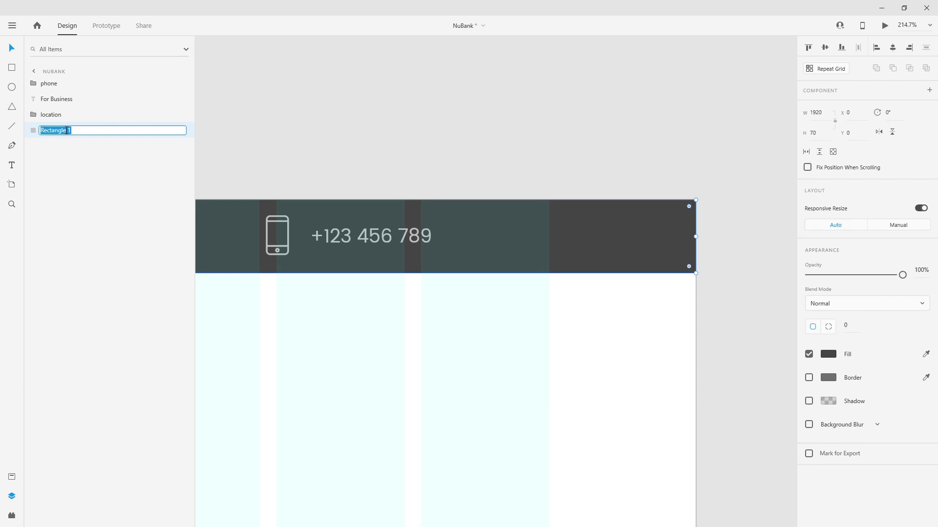
type("top_nav_bg")
key("Return")
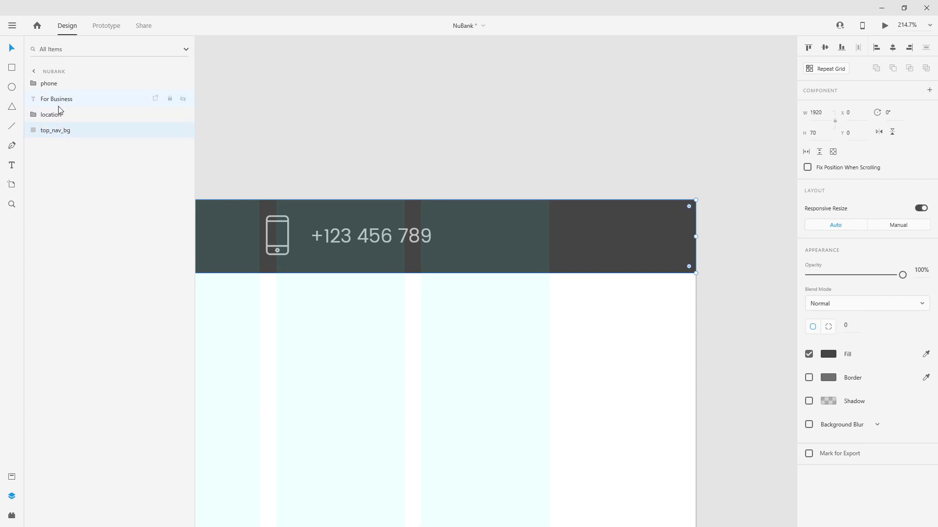
mouse_move(64, 116)
left_mouse_down()
mouse_move(65, 92)
mouse_move(75, 121)
left_mouse_up()
left_click(146, 128)
Step: Preview the finished NuBank template to check the flags in its top bar, and close the preview
scroll(473, 112, "down", 5)
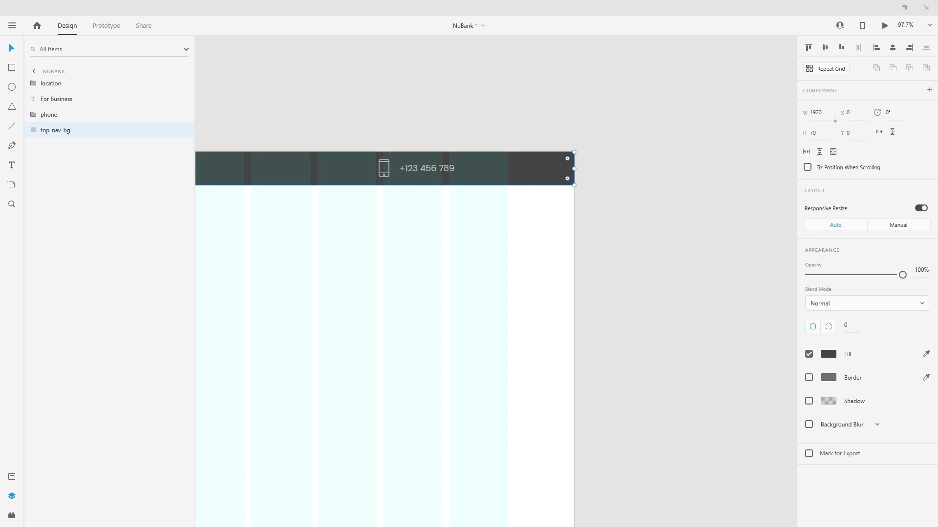
left_click(885, 25)
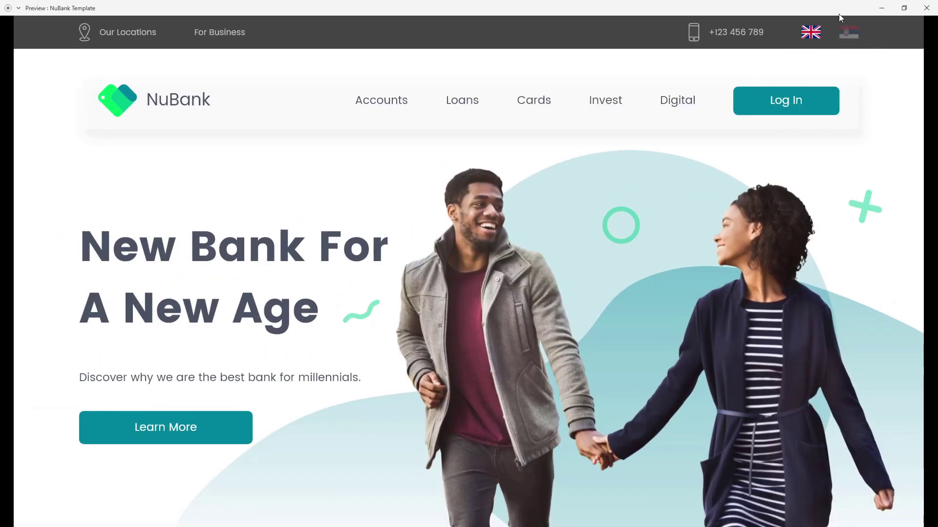
left_click(926, 8)
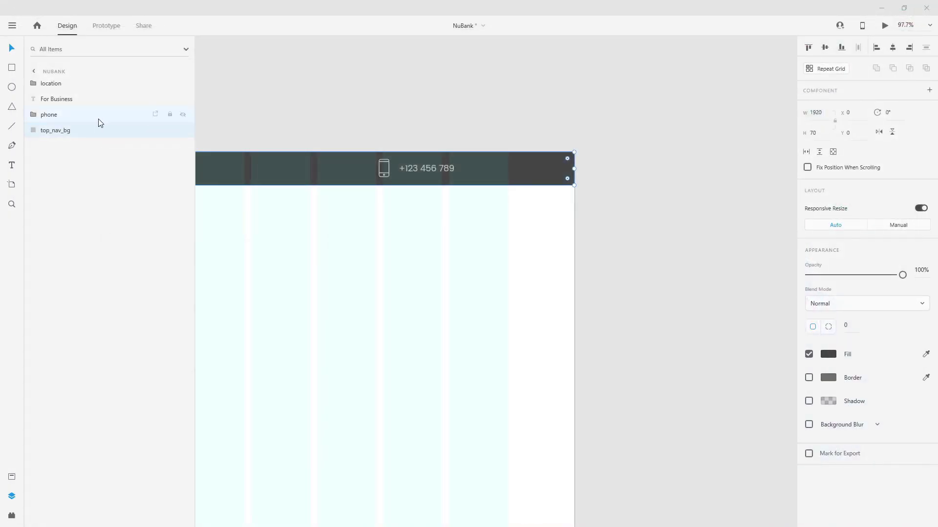
Step: Run the uiLogos plugin's Country Flags fill on the selected top_nav_bg rectangle
scroll(274, 130, "down", 3)
left_click(13, 476)
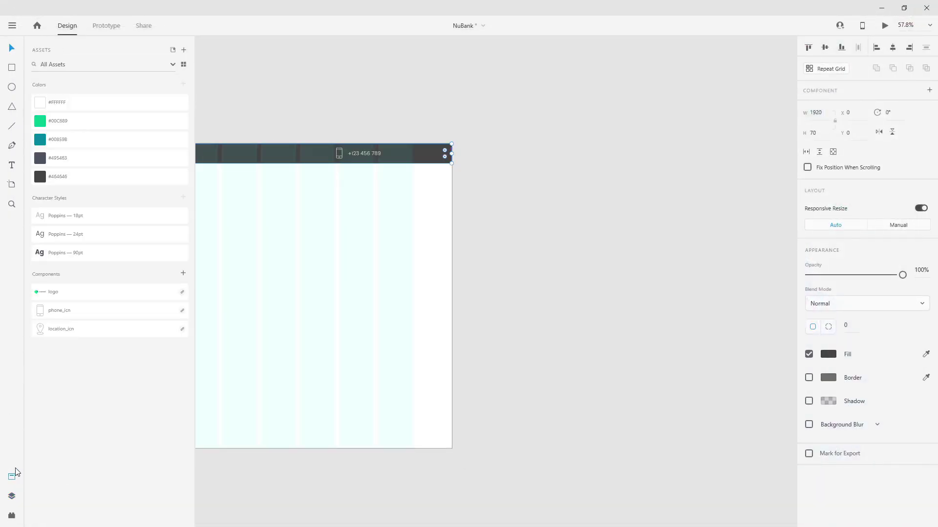
left_click(11, 516)
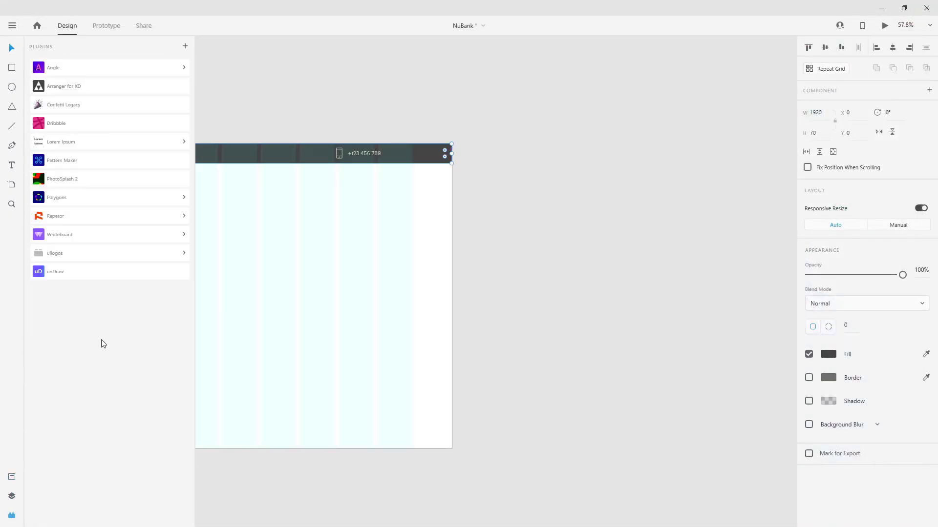
left_click(67, 254)
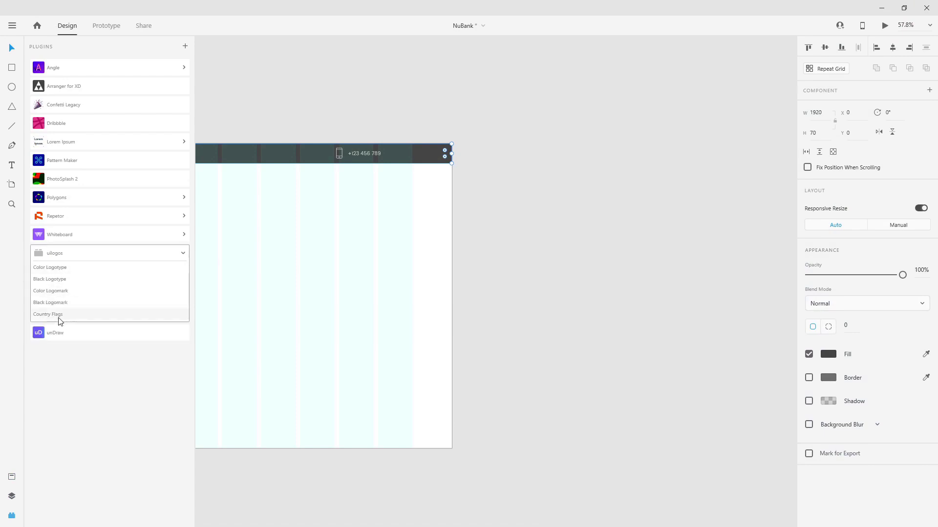
left_click(40, 316)
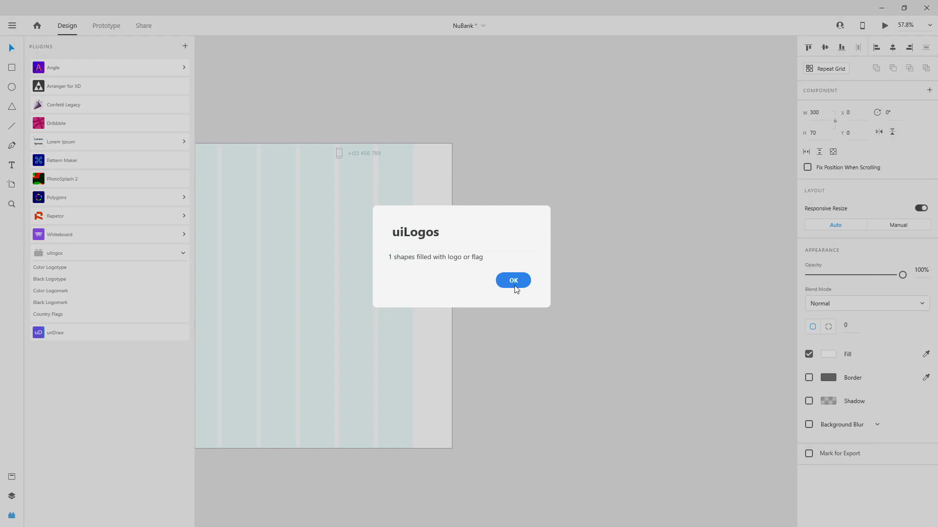
left_click(513, 281)
Step: Draw a rectangle on the empty canvas just right of the artboard, size it to 40 by 27, and remove its border
key("r")
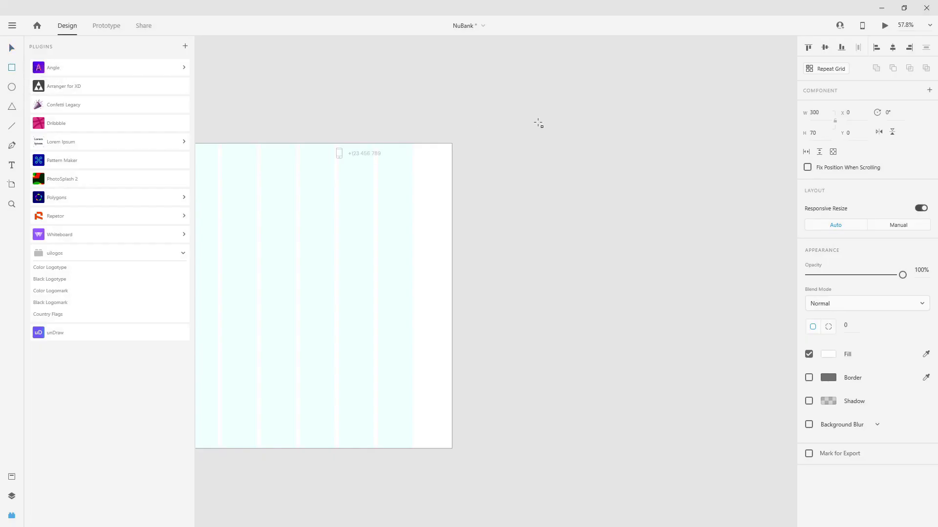
left_click_drag(460, 144, 481, 159)
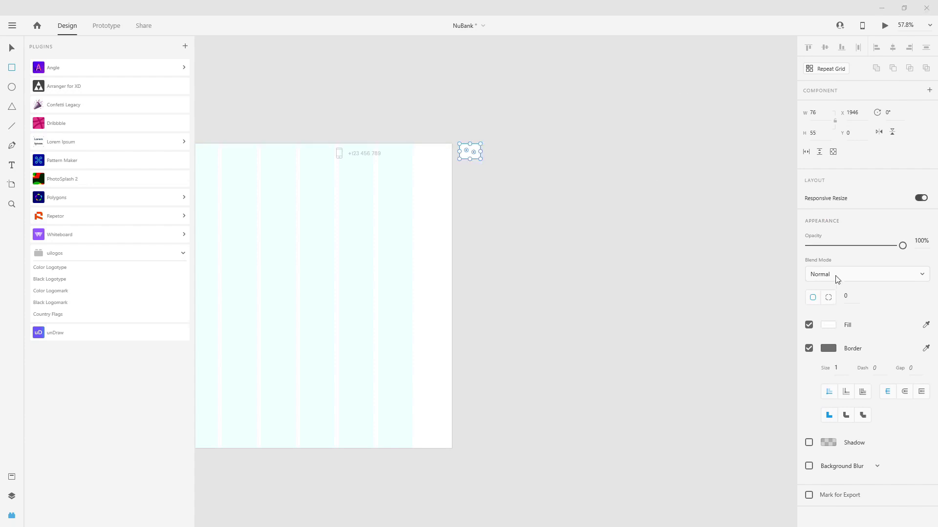
left_click(818, 120)
type("40")
key("Return")
left_click(822, 136)
type("27")
key("Return")
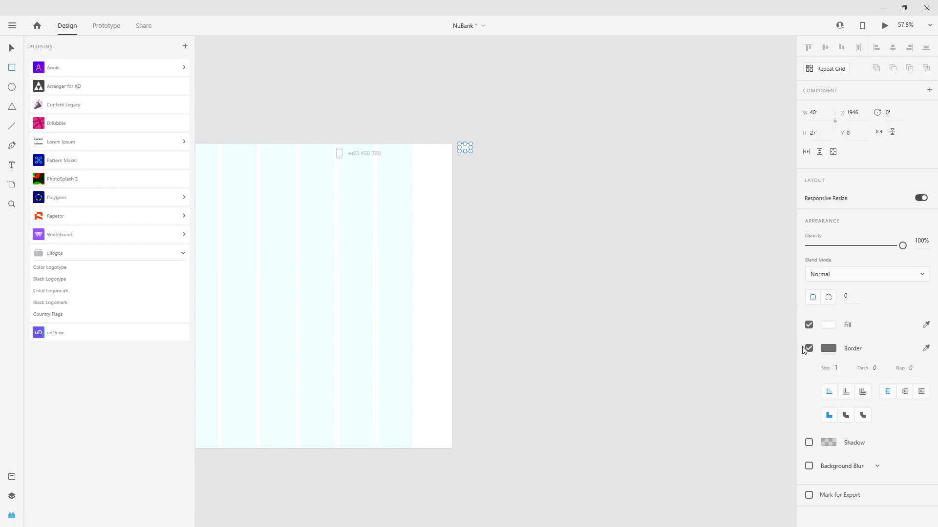
left_click(809, 348)
left_click(10, 48)
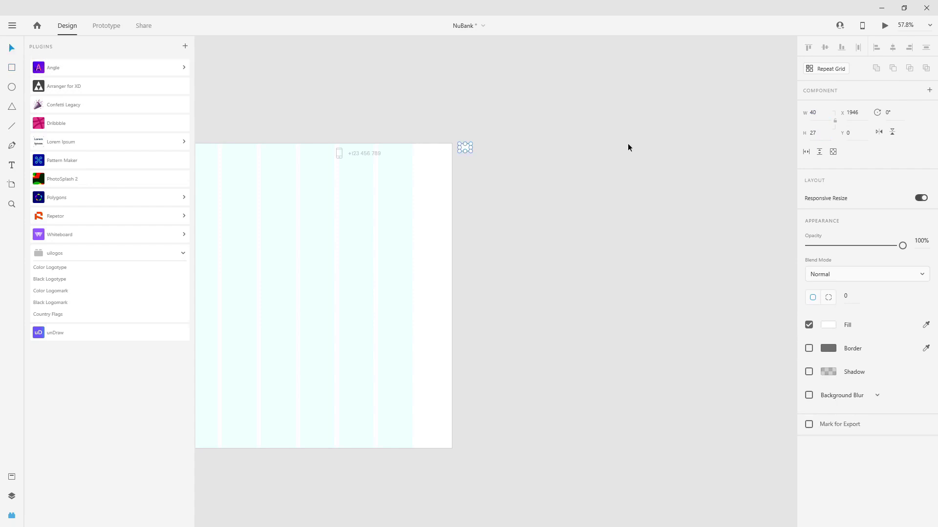
Step: Repeat the small rectangle in a grid of 10 columns by 20 rows and ungroup the grid
left_click(832, 70)
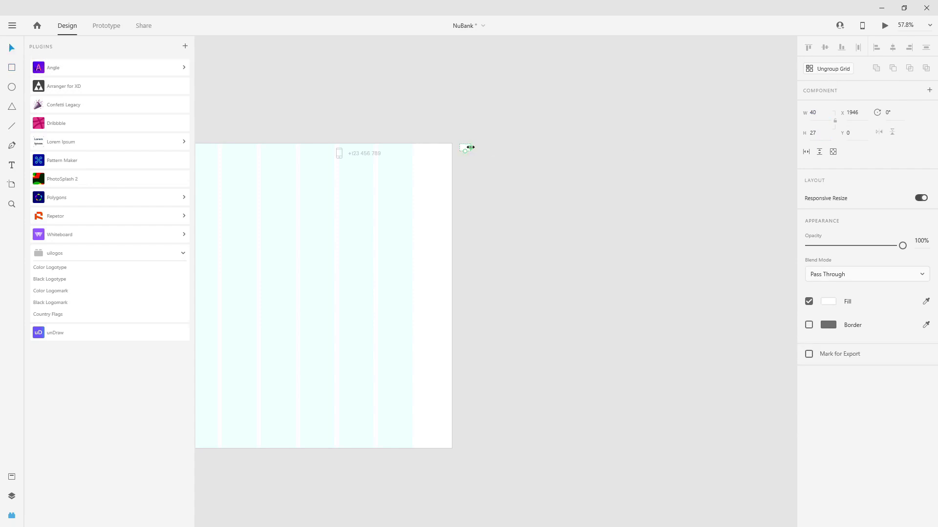
left_click_drag(470, 147, 621, 147)
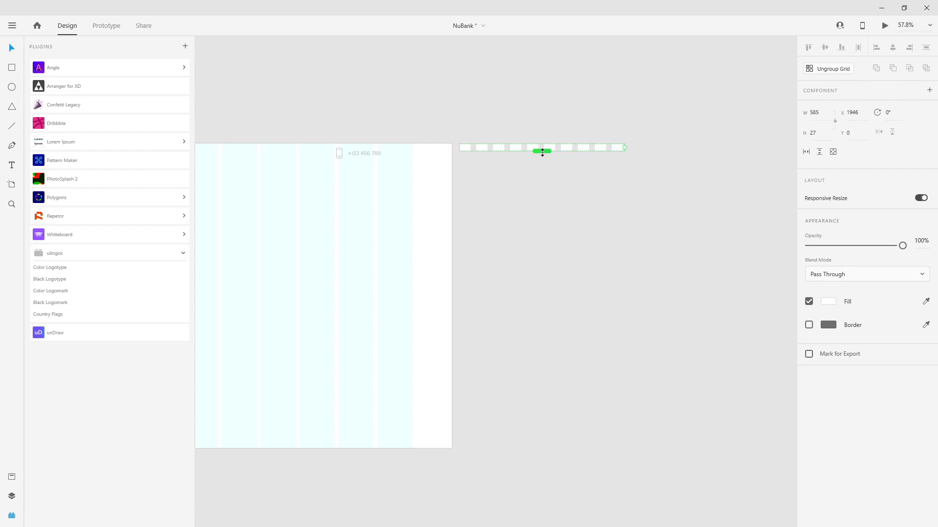
left_click_drag(542, 155, 538, 273)
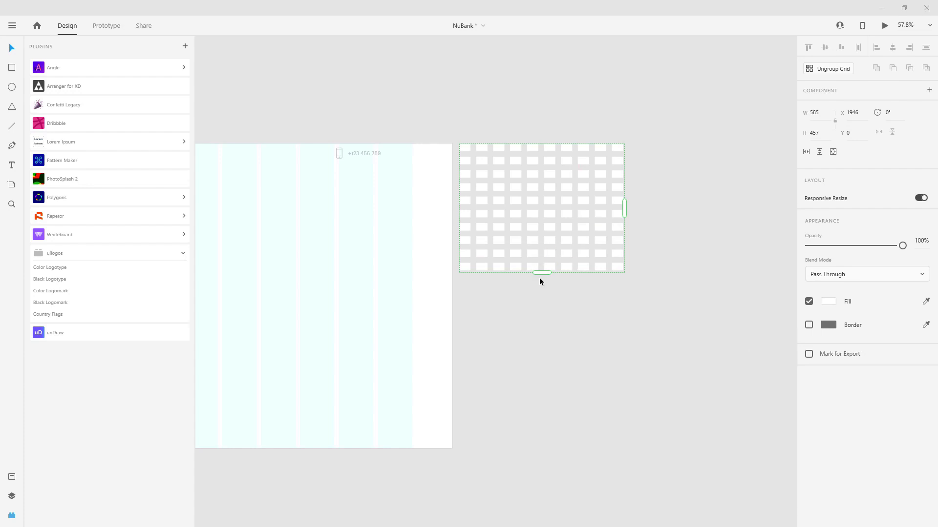
left_click_drag(540, 273, 539, 404)
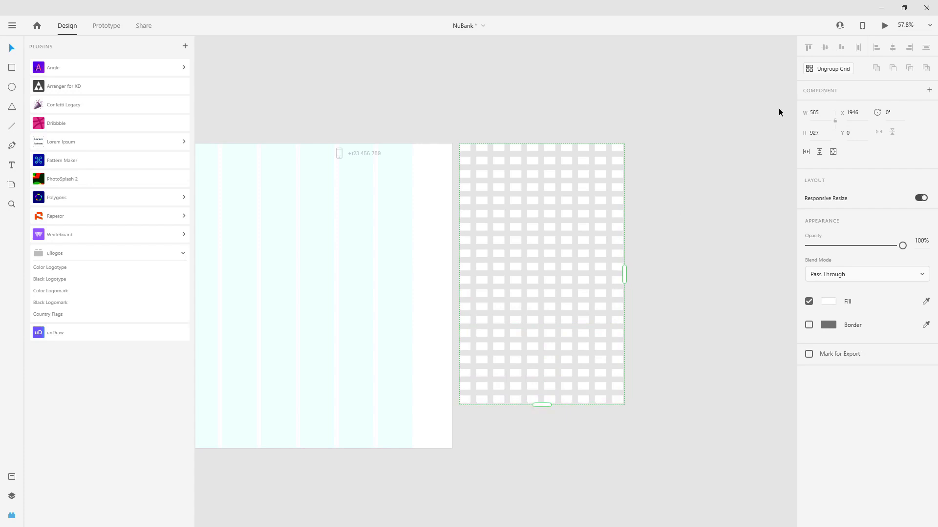
left_click(847, 72)
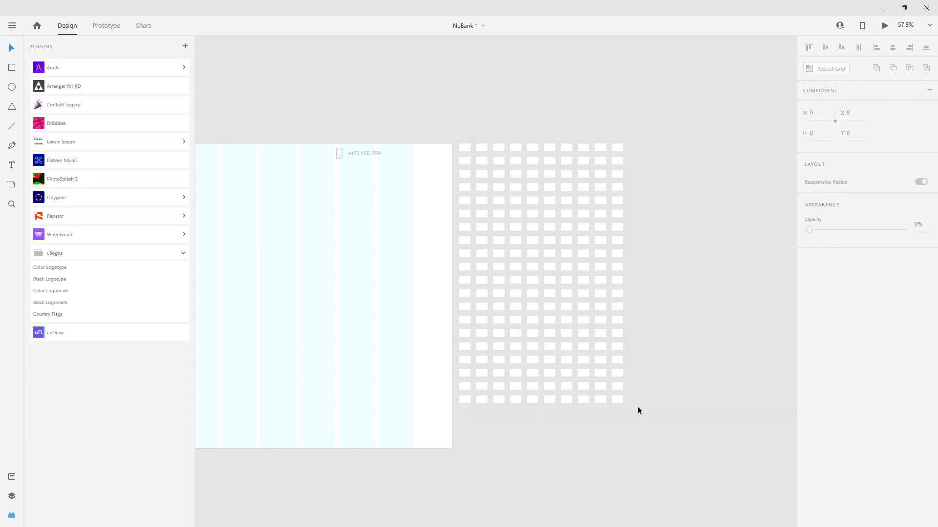
Step: Delete the last seven rectangles of the bottom row and fill all remaining ones with uiLogos Country Flags
left_click_drag(600, 401, 513, 398)
key("Delete")
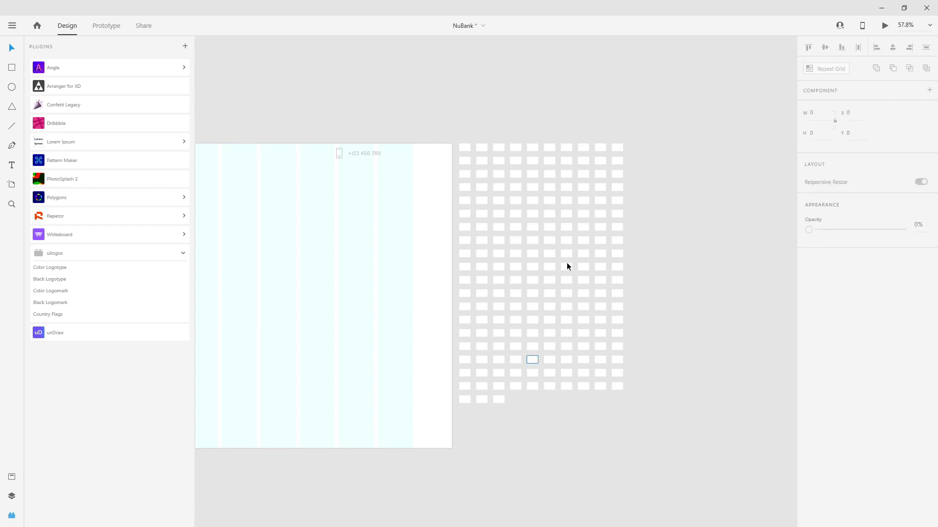
left_click_drag(653, 107, 438, 412)
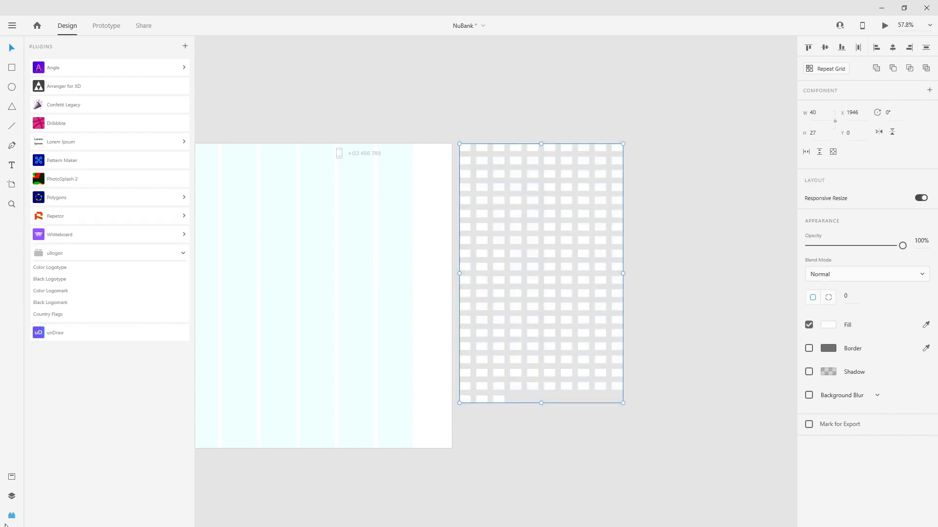
left_click(57, 315)
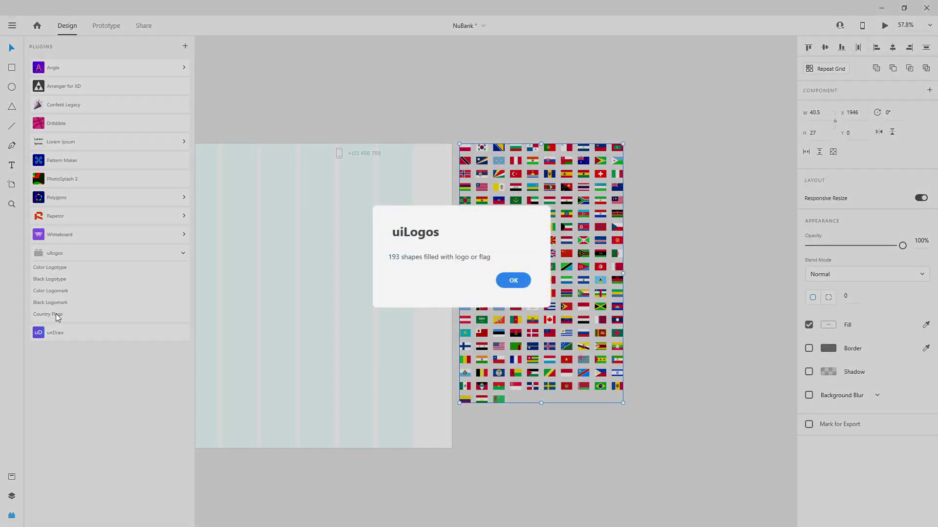
Step: Move the Serbian and UK flags out of the flag grid and place them side by side above the artboard
left_click(520, 281)
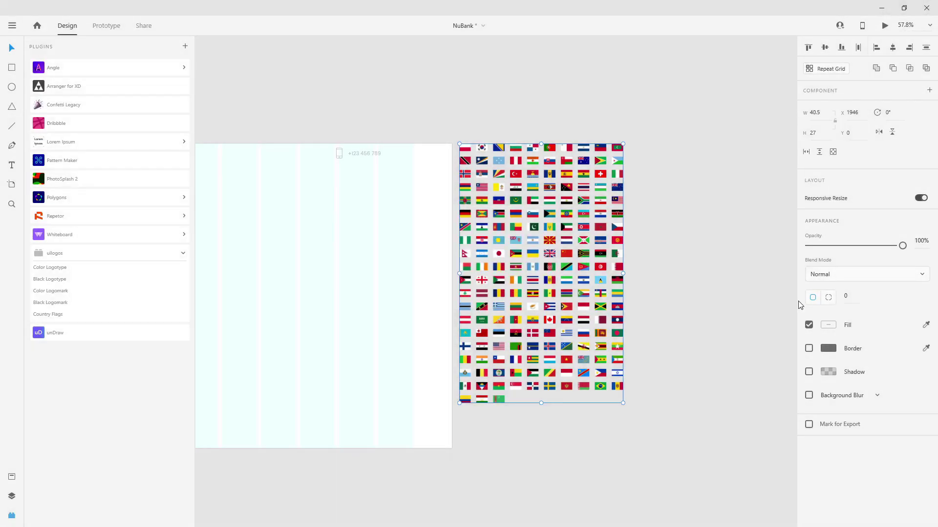
left_click(659, 240)
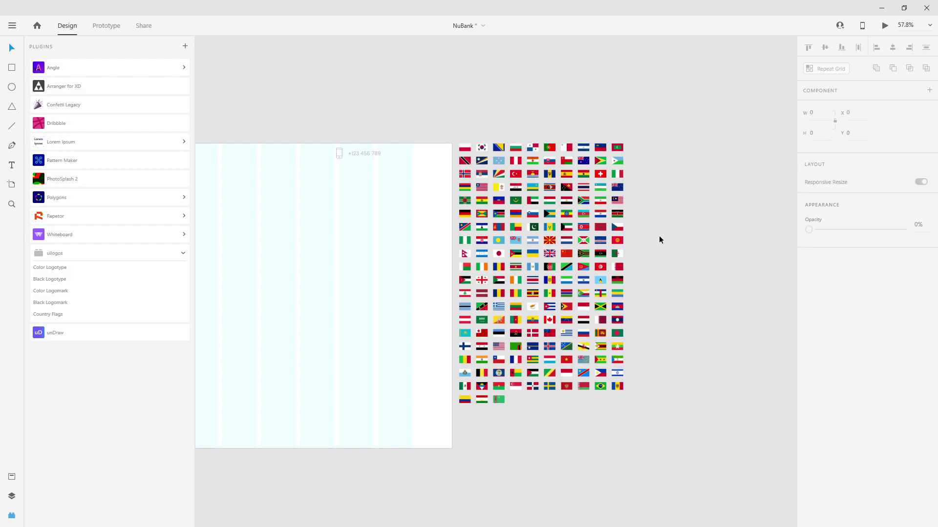
left_click_drag(481, 174, 420, 110)
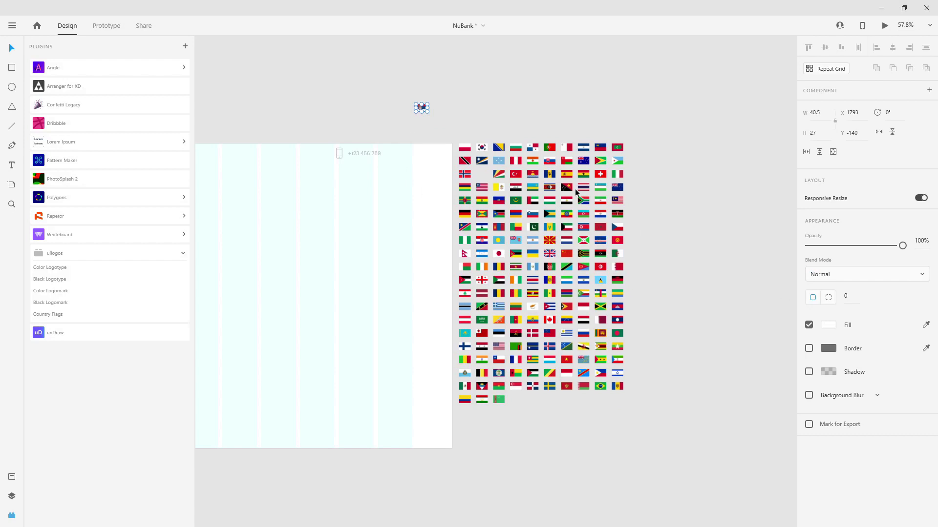
scroll(566, 210, "up", 3, "ctrl")
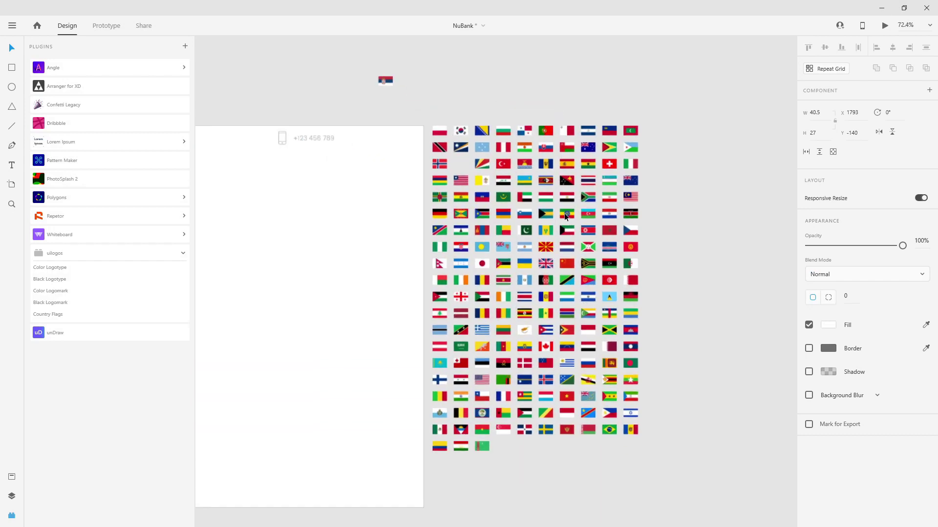
left_click_drag(545, 265, 407, 76)
Step: Delete all the remaining flags beside the artboard, keeping only the Serbian and UK flags
left_click_drag(695, 90, 431, 462)
key("Delete")
scroll(536, 386, "down", 3, "ctrl")
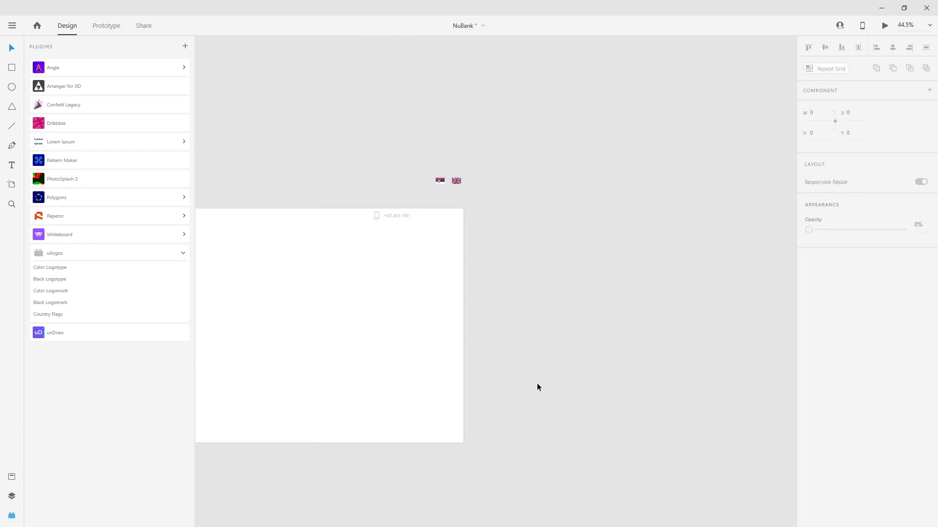
scroll(439, 294, "left", 5)
left_click(282, 215)
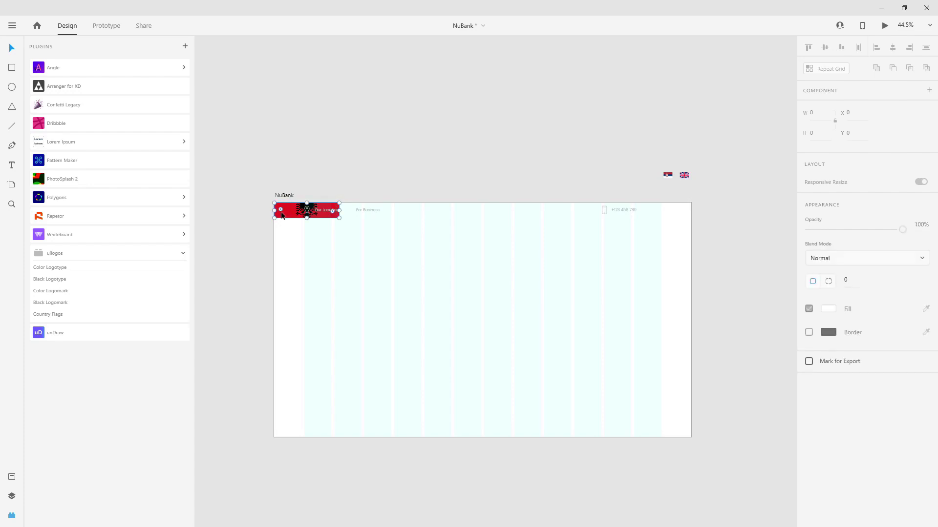
key("ctrl+z")
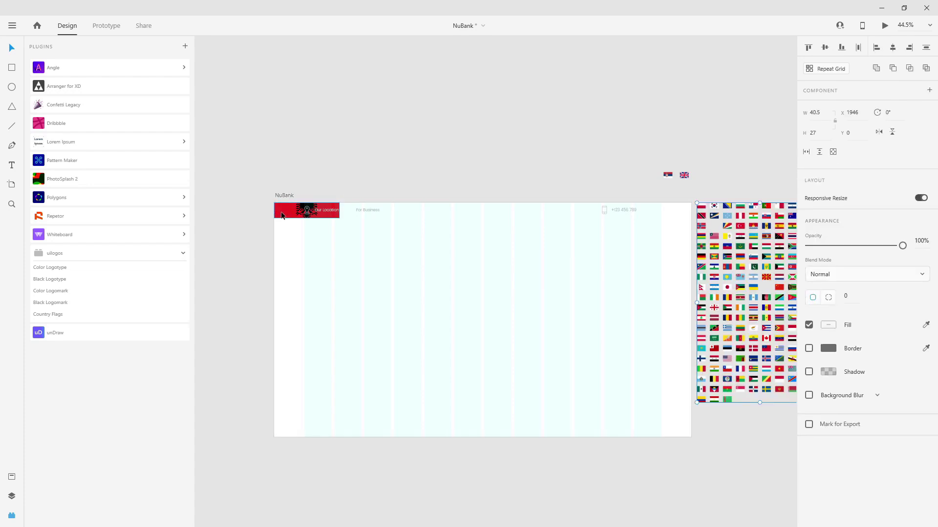
key("Delete")
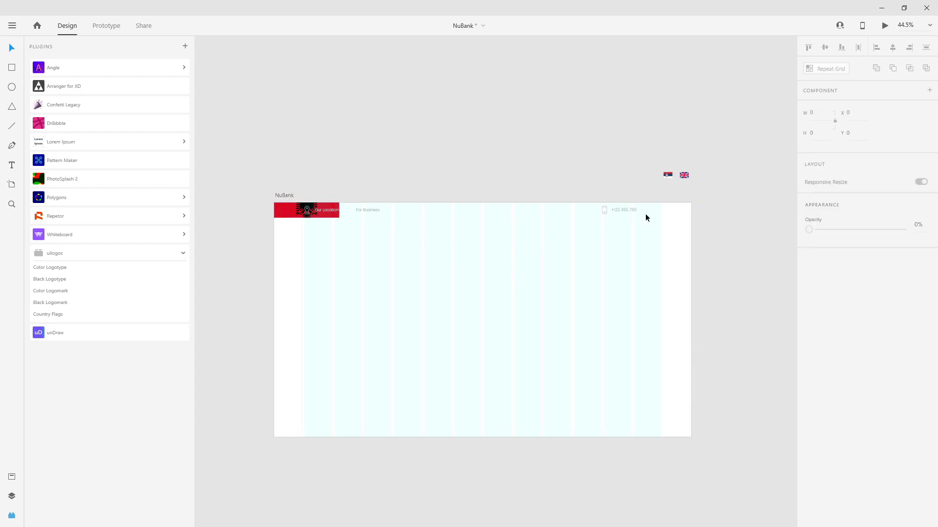
Step: Recolour the flag-filled rectangle behind the top bar items with the saved #464646 swatch and set its width to 1920
left_click(335, 213)
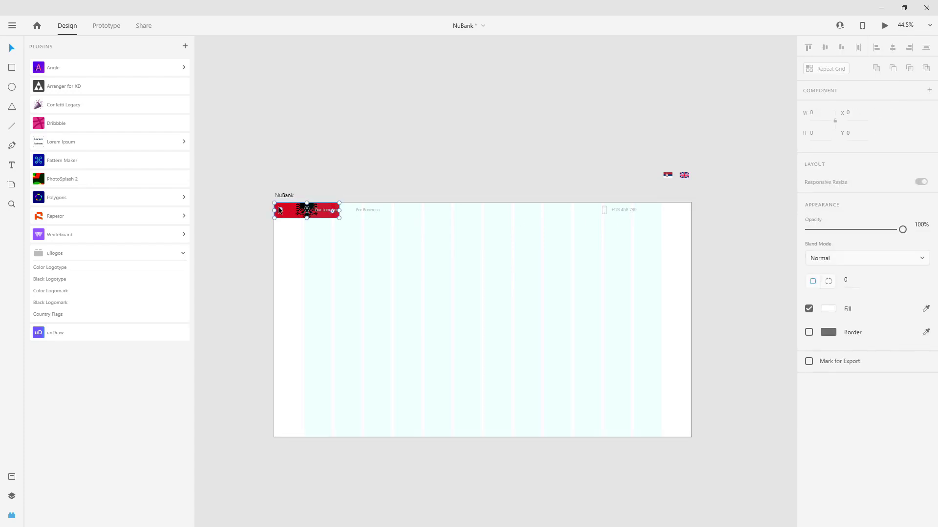
left_click(18, 478)
left_click(53, 182)
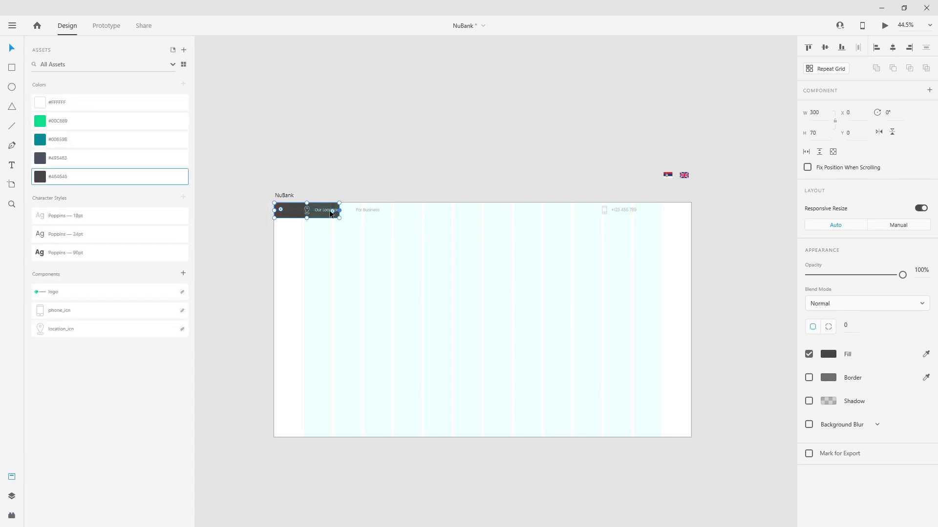
left_click(821, 114)
type("1920")
key("Return")
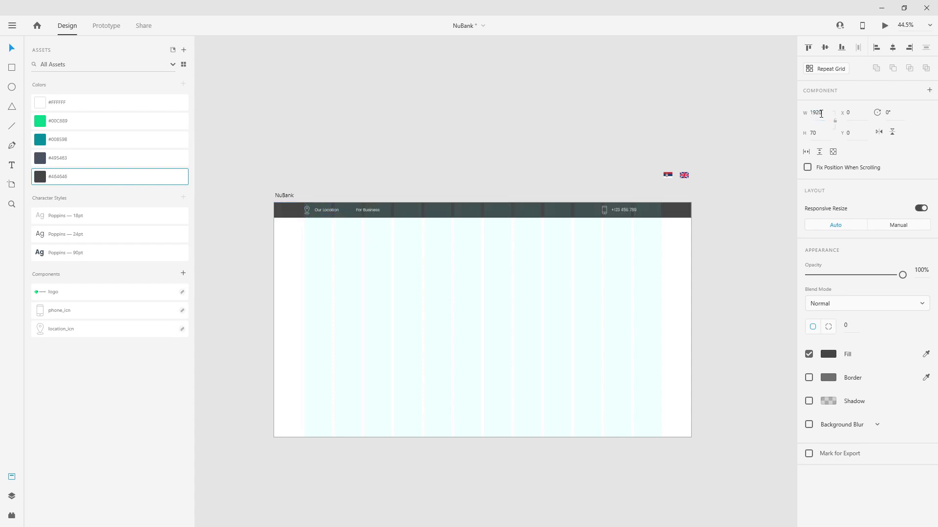
Step: Move the Serbian and UK flags together into the dark top bar, just right of the phone number
scroll(703, 166, "up", 5)
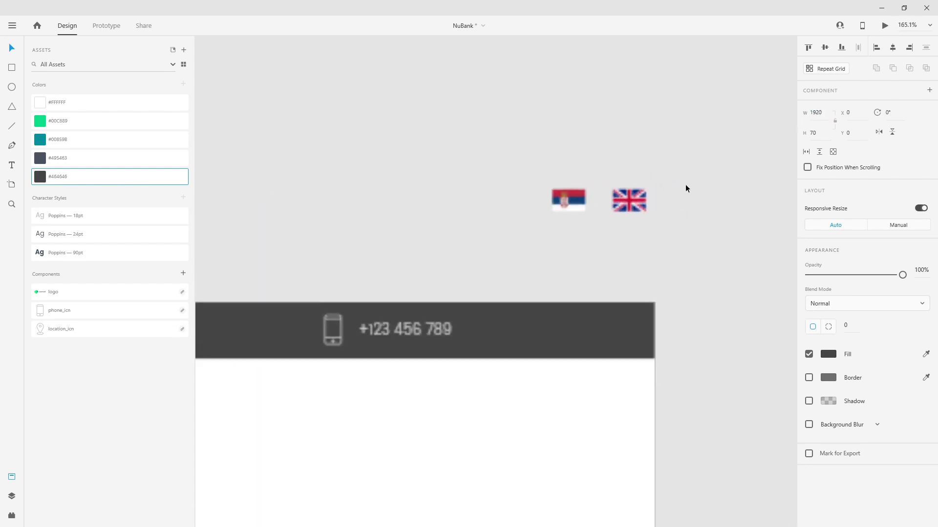
left_click(629, 201)
left_click(568, 200, "shift")
left_click_drag(573, 195, 490, 325)
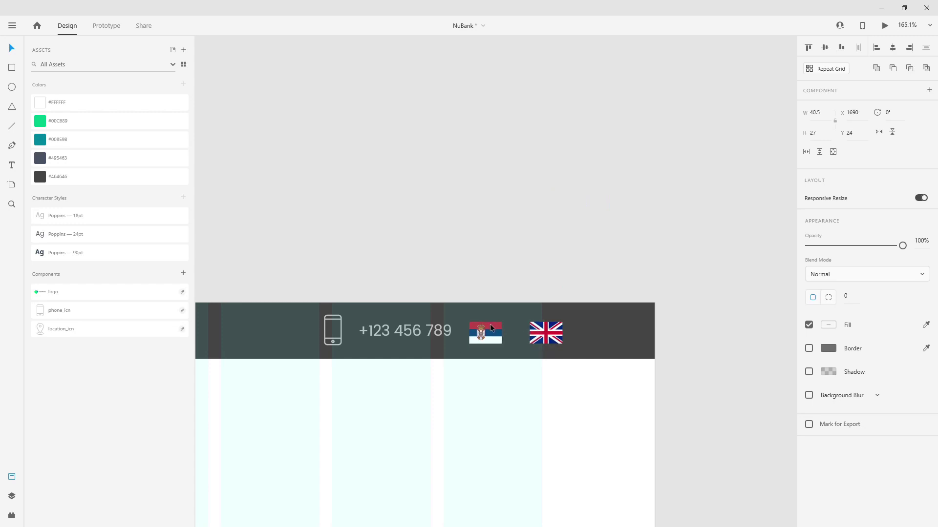
Step: Move the england and serbia layers directly above the albania layer and rename the albania layer top_nav_bg
left_click(11, 496)
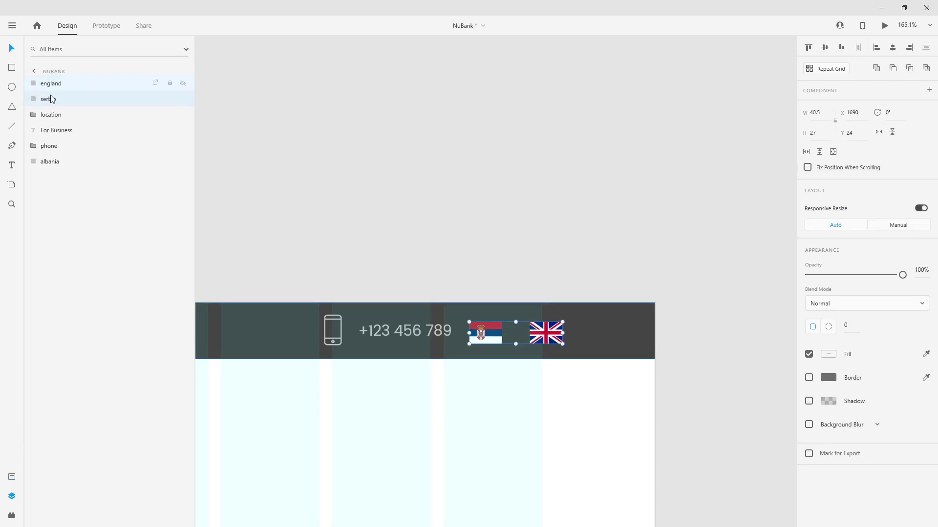
left_click_drag(54, 87, 54, 161)
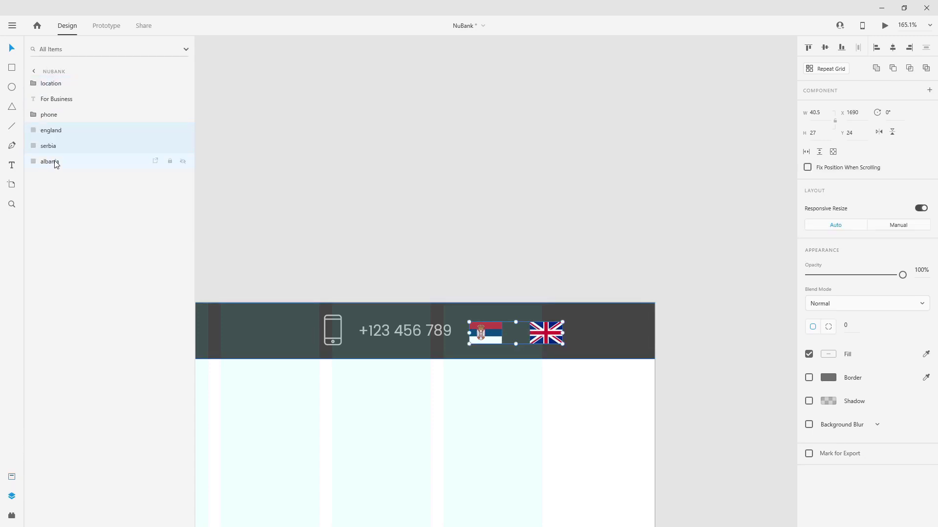
left_click(54, 165)
double_click(54, 163)
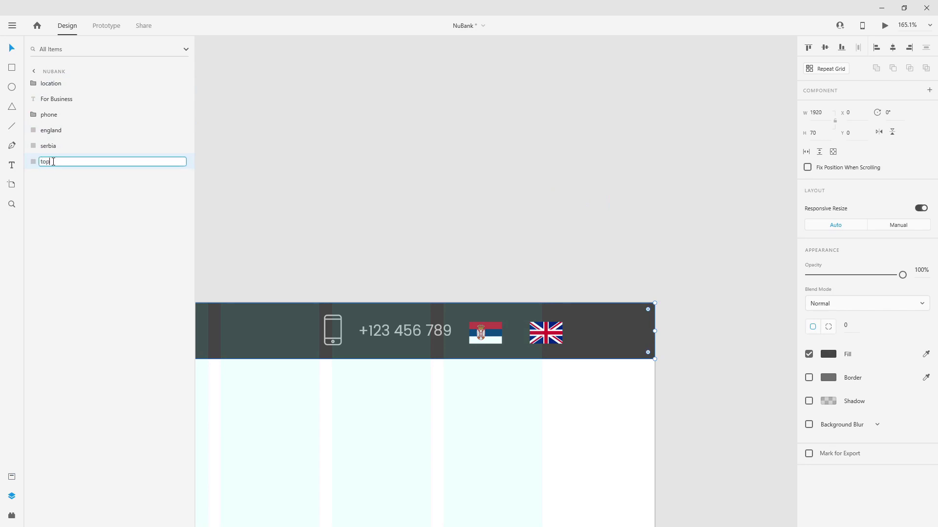
type("bg")
key("Return")
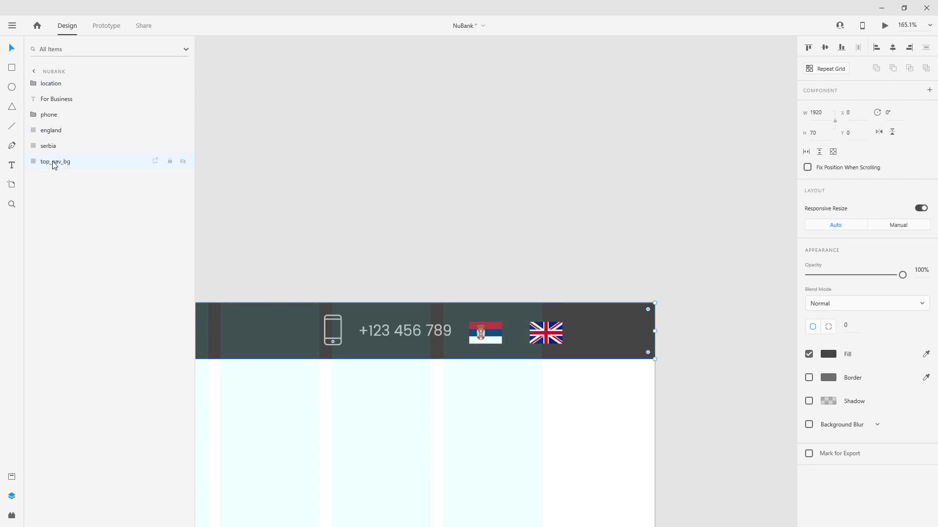
Step: Swap the two flags so the UK flag comes first and the Serbian flag ends at the last grid column's right edge
left_click(544, 334)
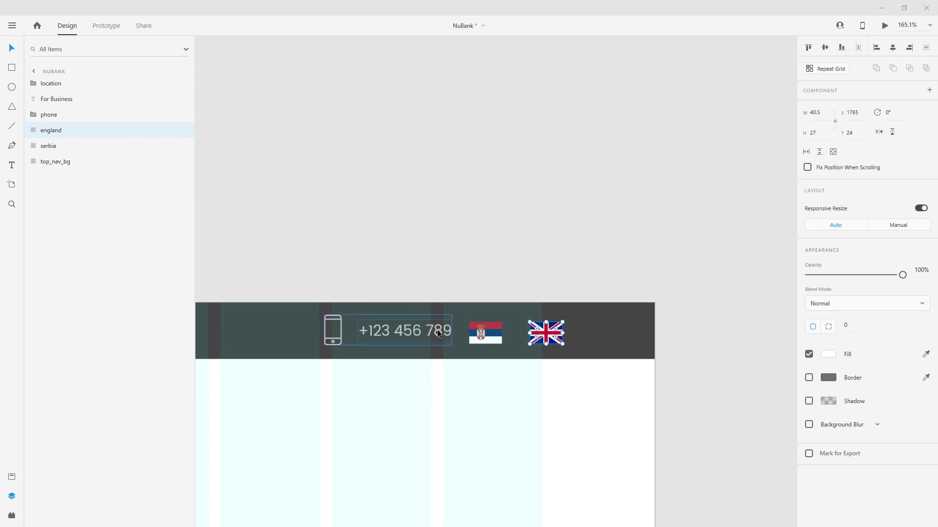
left_click(501, 338)
left_click_drag(503, 338, 621, 337)
left_click_drag(545, 334, 473, 334)
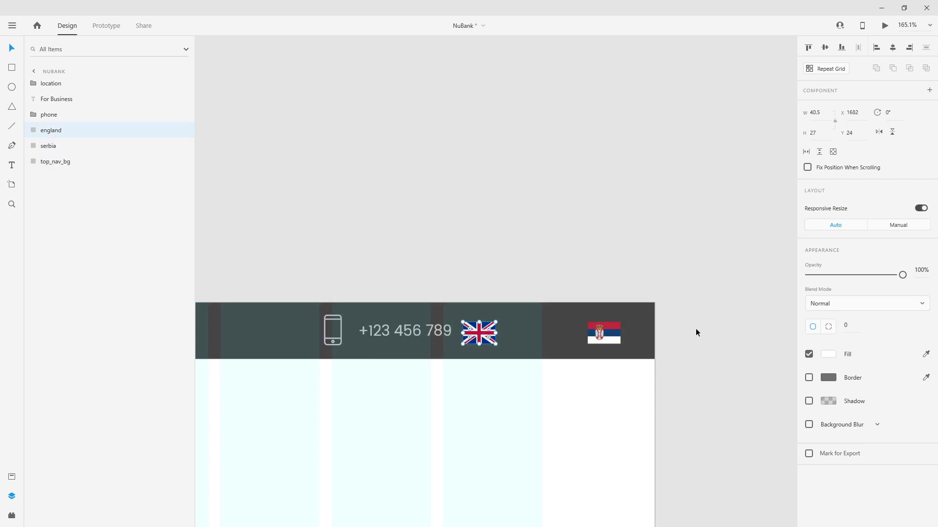
left_click(601, 337)
left_click_drag(601, 337, 532, 335)
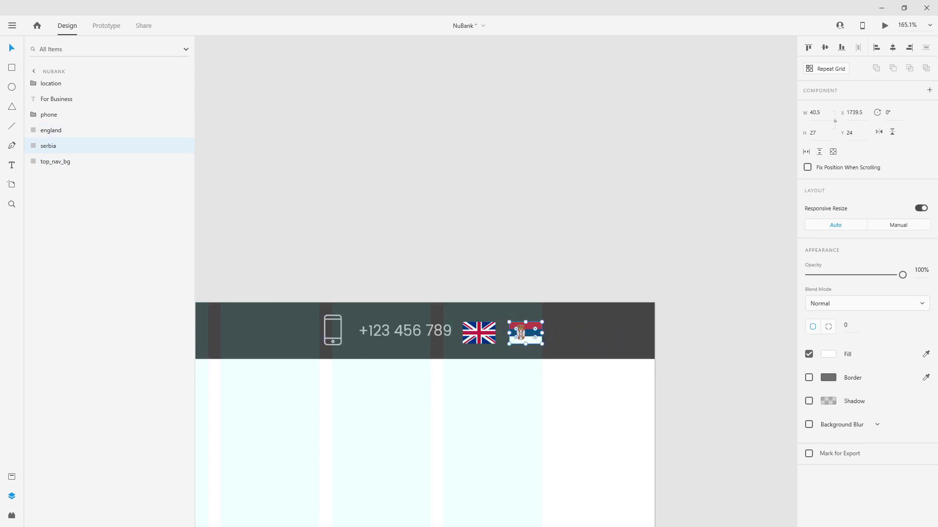
Step: Shift the UK flag left to X 1659, leaving a 40 px gap to the Serbian flag
key("alt")
mouse_move(485, 328)
left_mouse_down()
mouse_move(501, 330)
mouse_move(492, 330)
left_mouse_up()
key("shift+Left")
key("shift+Left")
key("shift+Left")
key("Left")
key("Left")
key("Left")
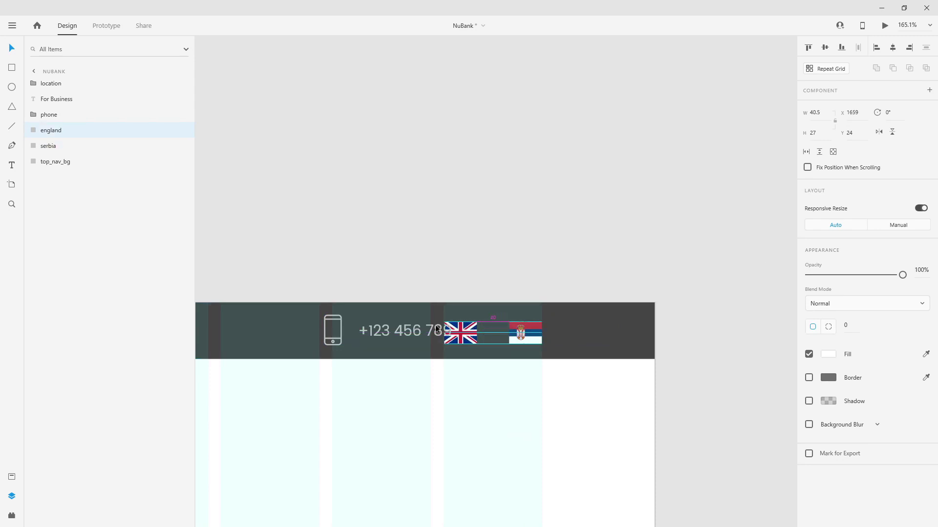
Step: Move the phone group left to about X 1420, clear of the UK flag
left_click(392, 330)
key("shift+Left")
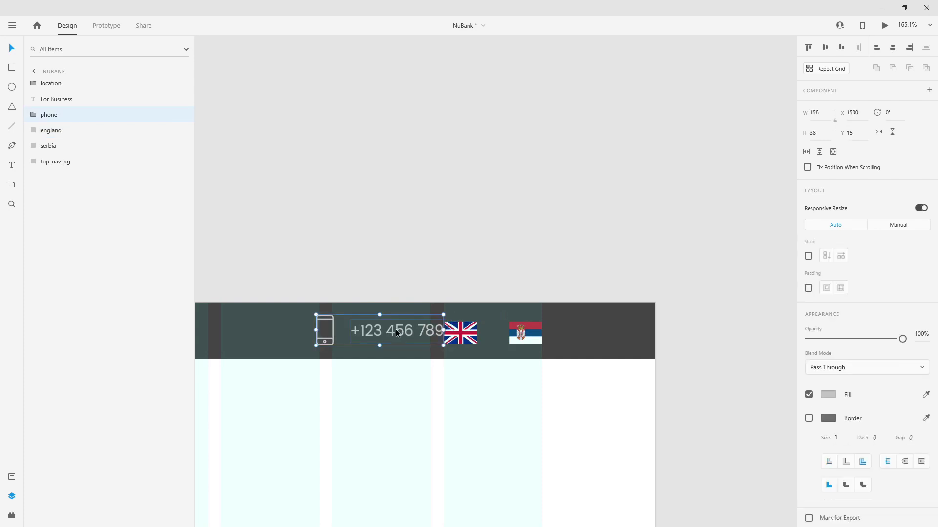
key("shift+Left")
key("shift+Left")
key("shift+Left")
key("shift+Left")
key("shift+Left")
key("shift+Left")
key("shift+Left")
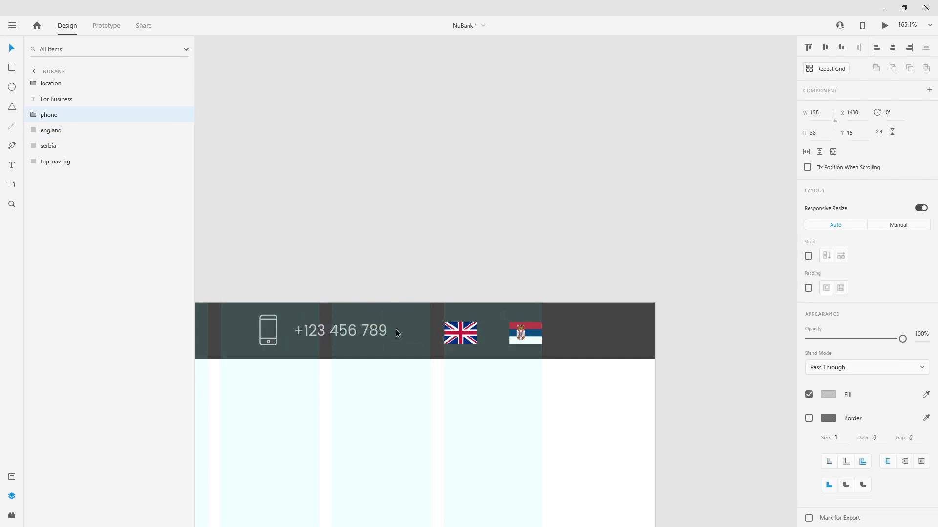
key("shift+Left")
Step: Group all the top bar layers and name the group "top nav"
scroll(602, 315, "down", 5)
left_click_drag(435, 218, 503, 134)
left_click_drag(71, 163, 70, 88)
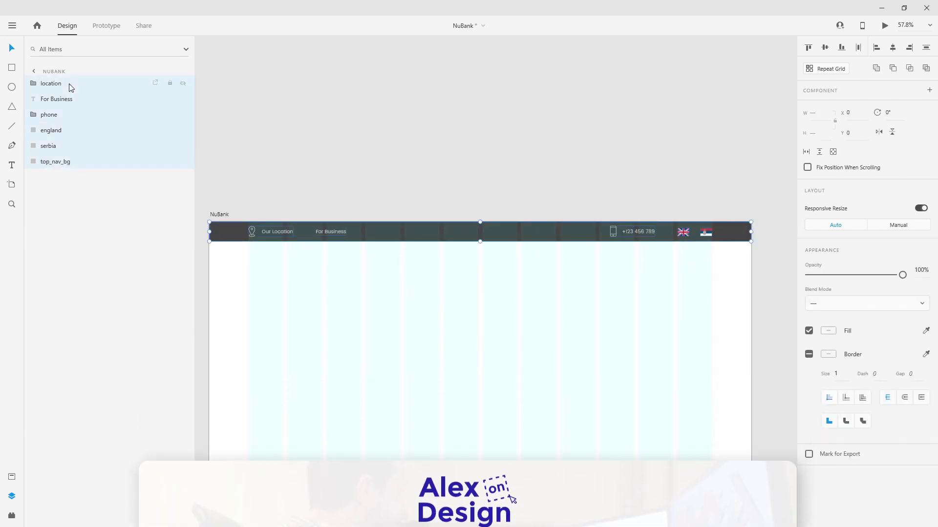
key("ctrl+g")
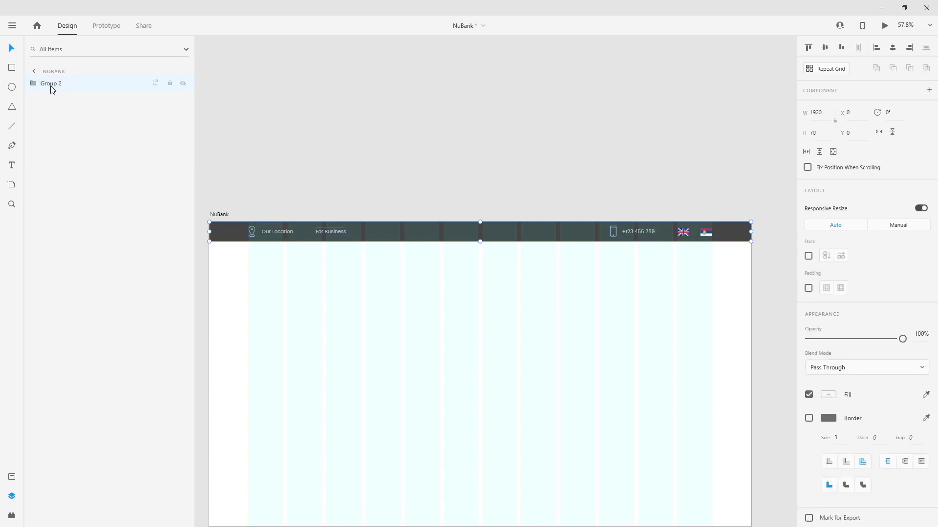
double_click(50, 84)
type("top")
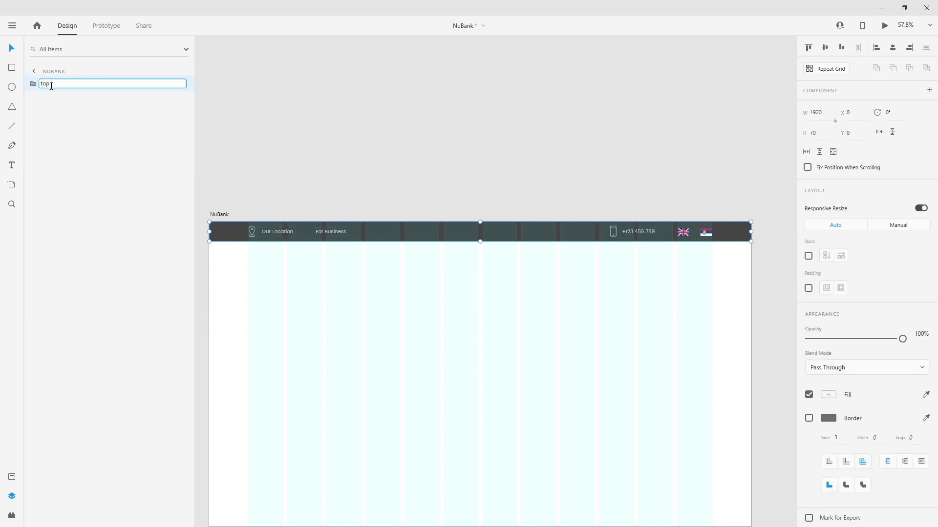
type(" nav")
key("Return")
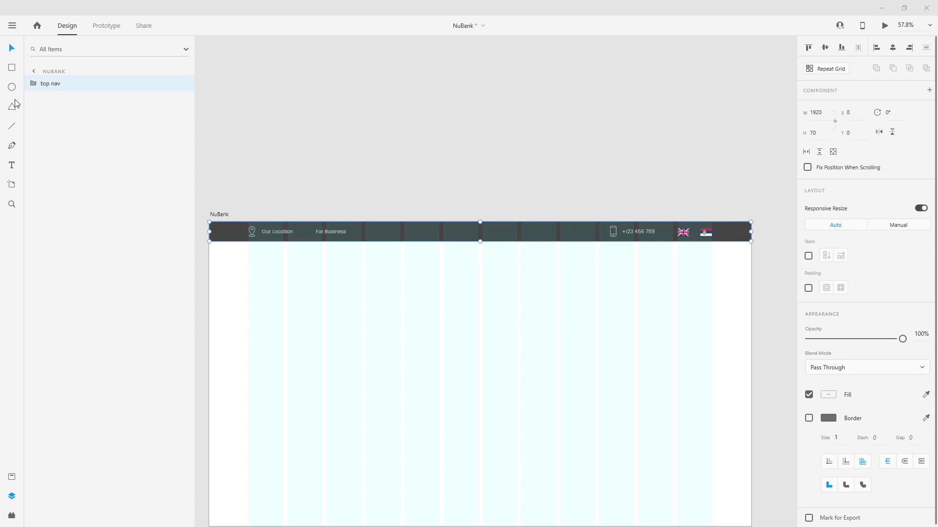
Step: Draw a 1640 px wide rectangle across all twelve grid columns below the top bar and set its height to 120
left_click(219, 214)
scroll(350, 166, "down", 3)
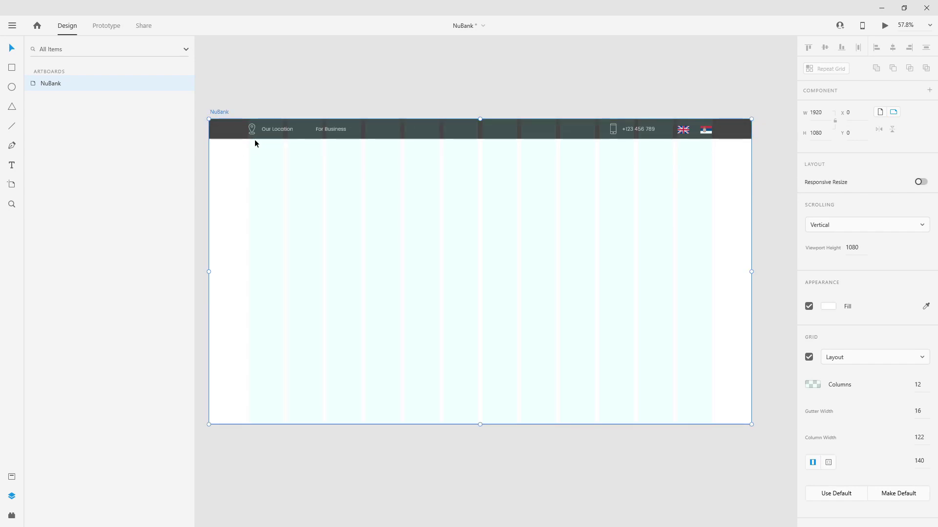
left_click(254, 134)
left_click(12, 69)
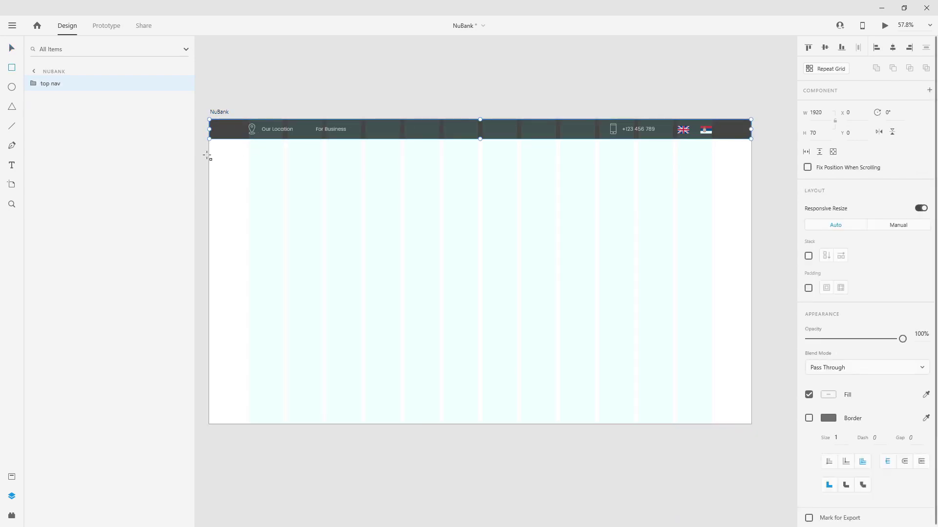
left_click_drag(249, 162, 712, 191)
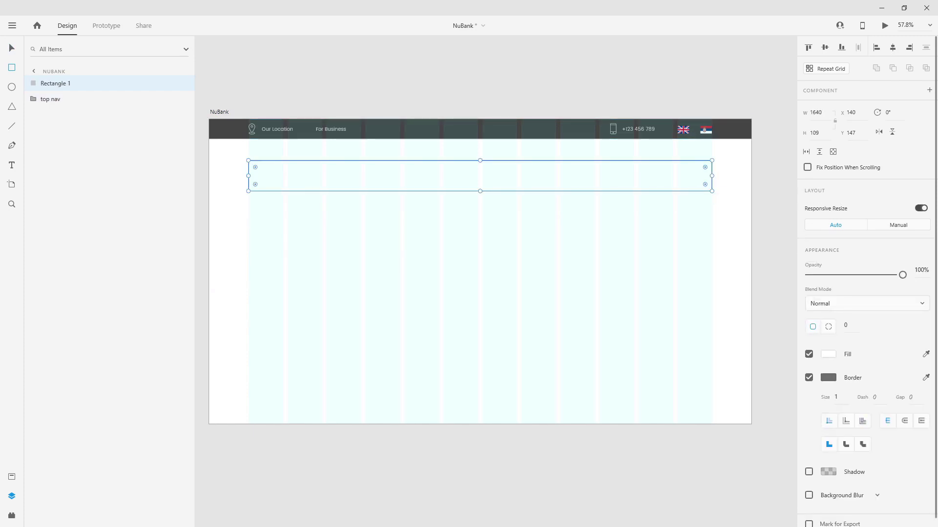
left_click(819, 133)
type("120")
key("Return")
Step: Check the new rectangle's right and left edges against the outer edges of the column grid
scroll(732, 159, "up", 3)
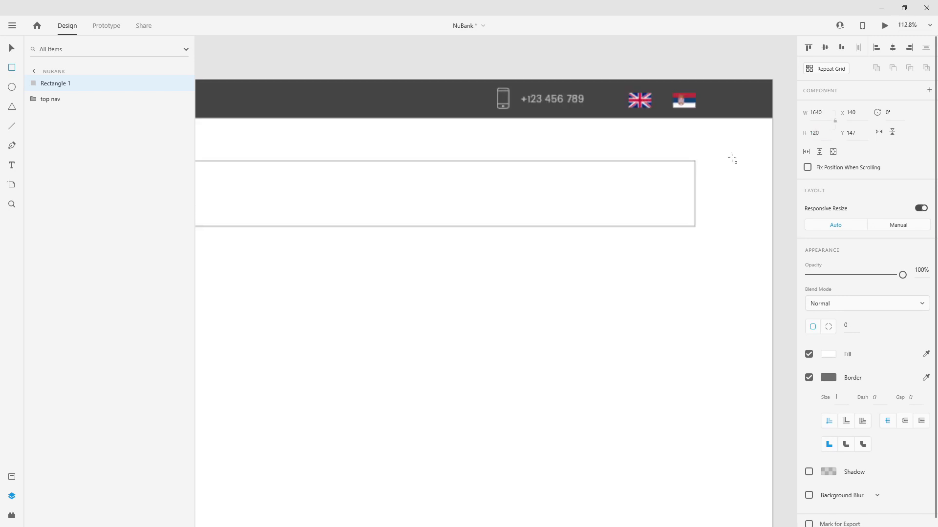
scroll(732, 159, "up", 6)
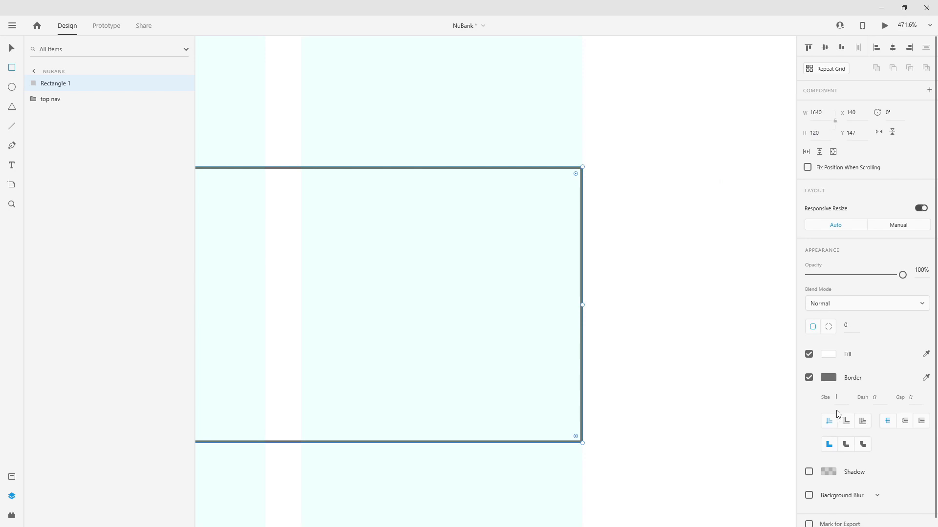
scroll(498, 185, "down", 7)
left_click_drag(286, 205, 681, 203)
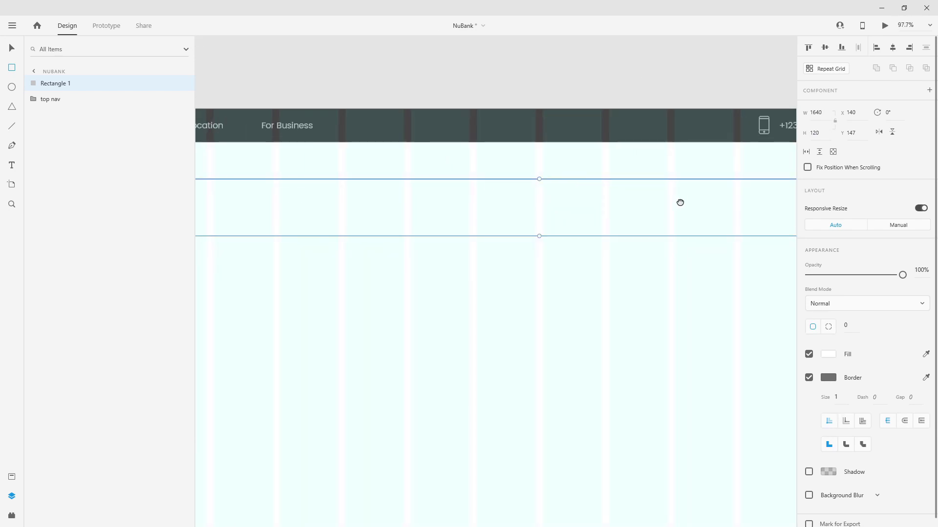
scroll(439, 215, "left", 4)
scroll(414, 195, "up", 5)
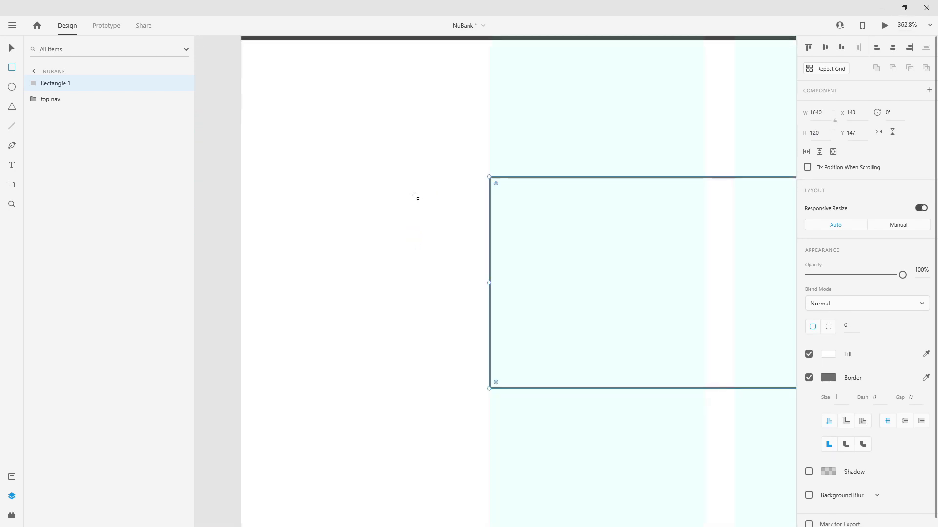
scroll(409, 195, "down", 7)
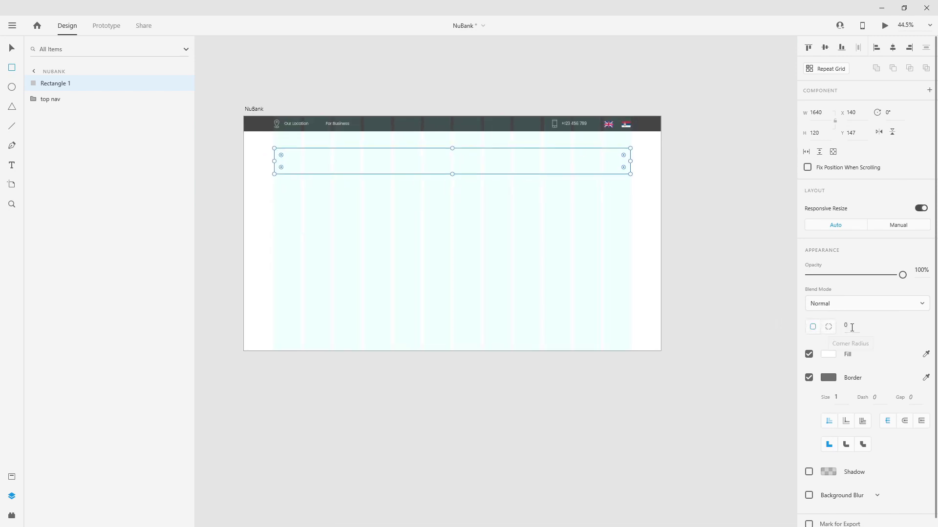
Step: Set the rectangle's corner radius to 10 and turn off its border
left_click(851, 327)
type("10")
key("Return")
left_click(809, 377)
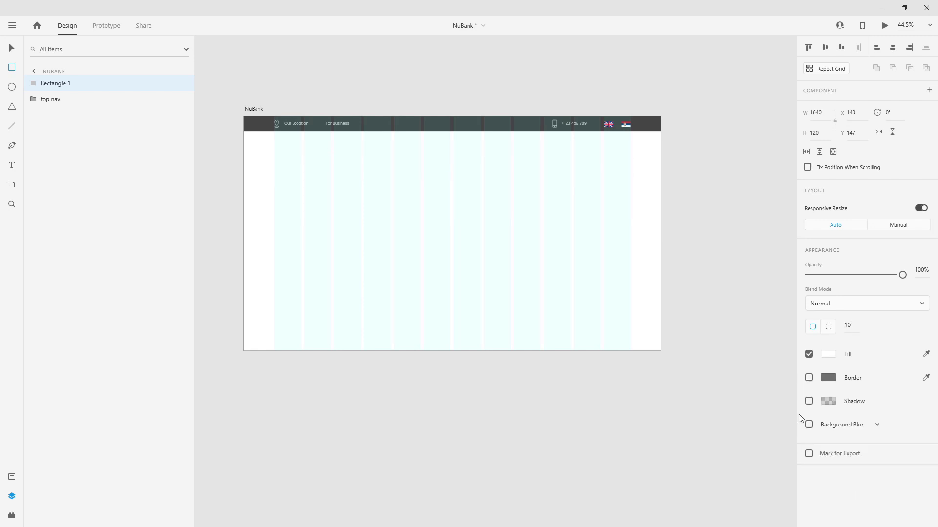
Step: Add a shadow to the rectangle with X 10, Y 20 and blur 20
left_click(809, 401)
left_click(829, 420)
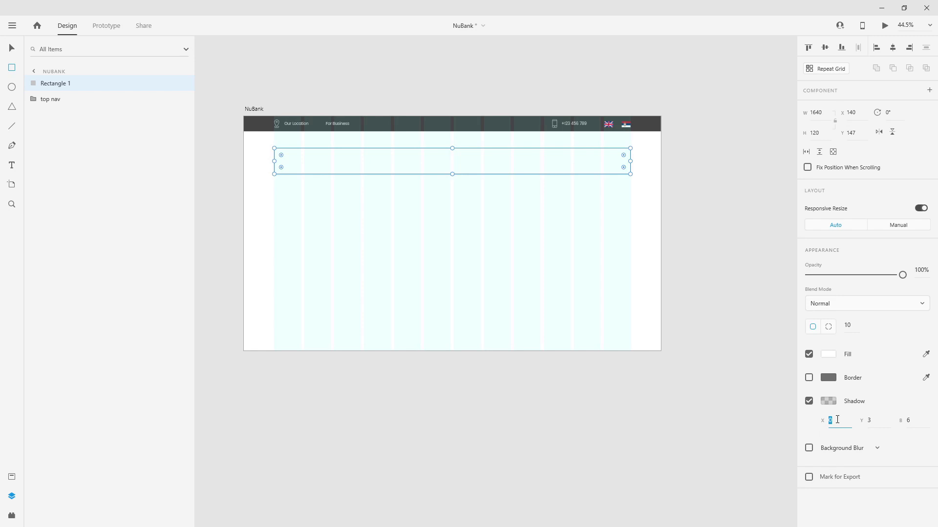
key("Tab")
type("20")
key("Tab")
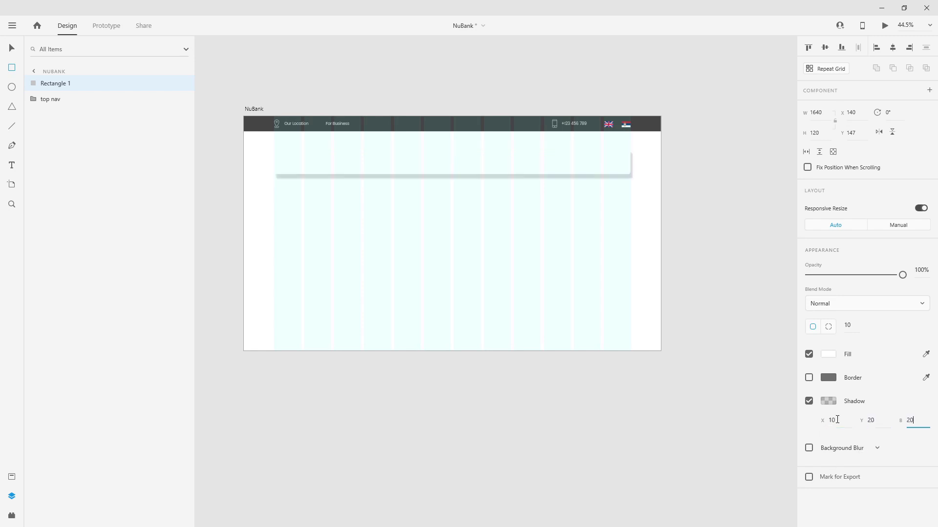
key("Return")
Step: Try shadow colour opacities of 10% and 5% on the rectangle
left_click(830, 401)
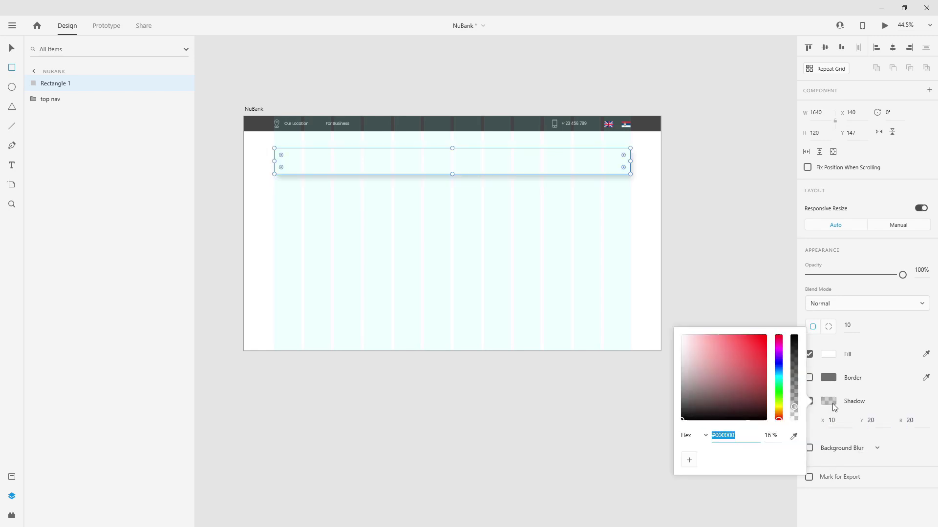
left_click(777, 437)
type("10")
key("Return")
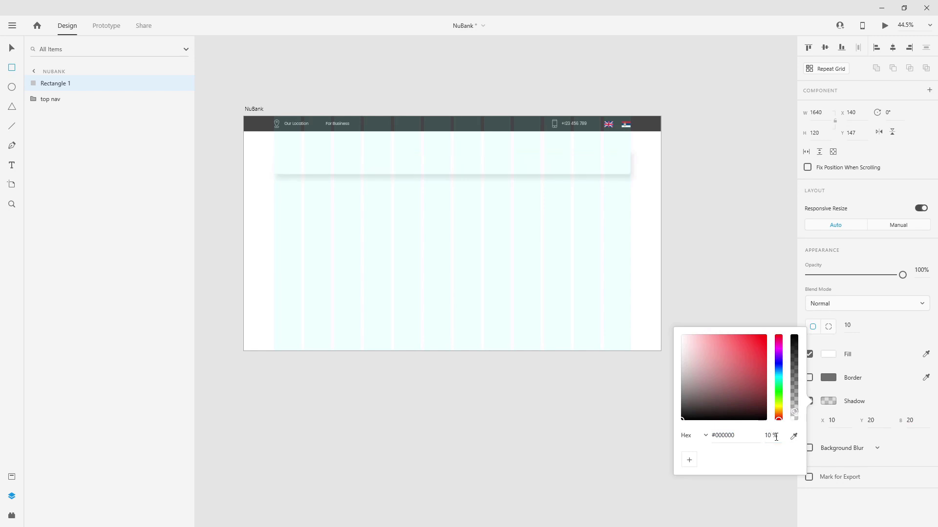
left_click(777, 437)
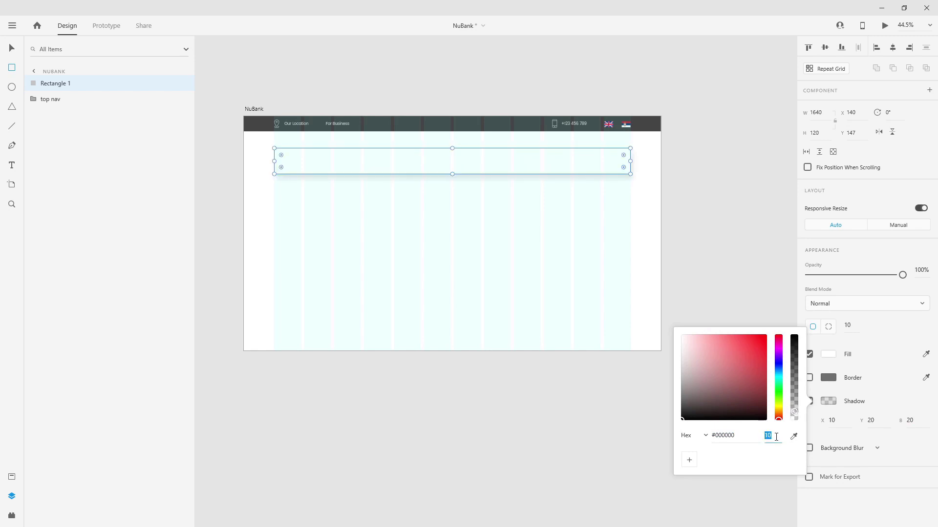
type("5")
key("Return")
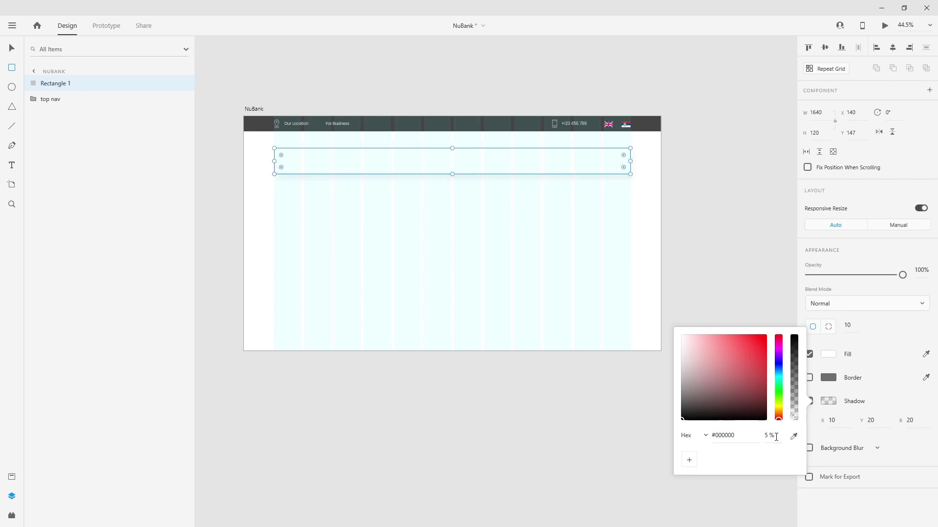
key("Return")
left_click(898, 444)
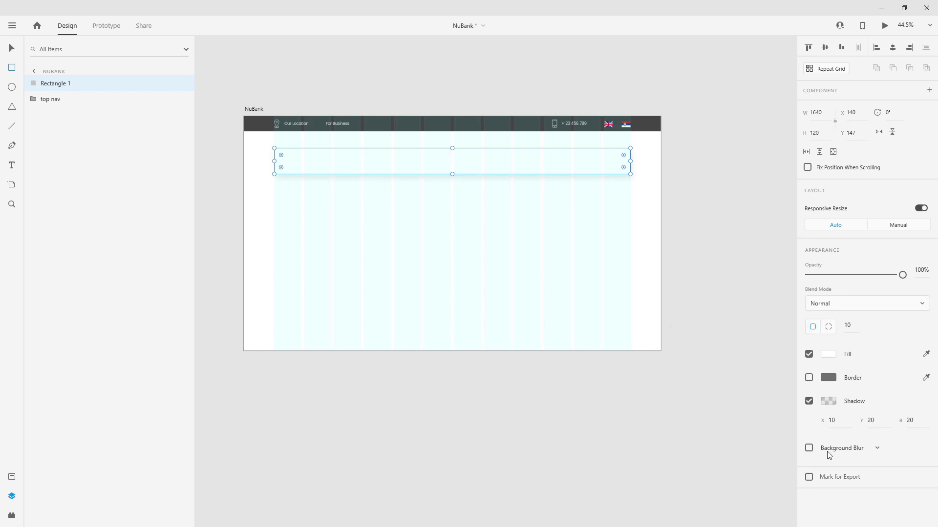
Step: Turn on background blur for the rectangle and set its shadow colour opacity to 10%
left_click(809, 448)
scroll(831, 440, "down", 1)
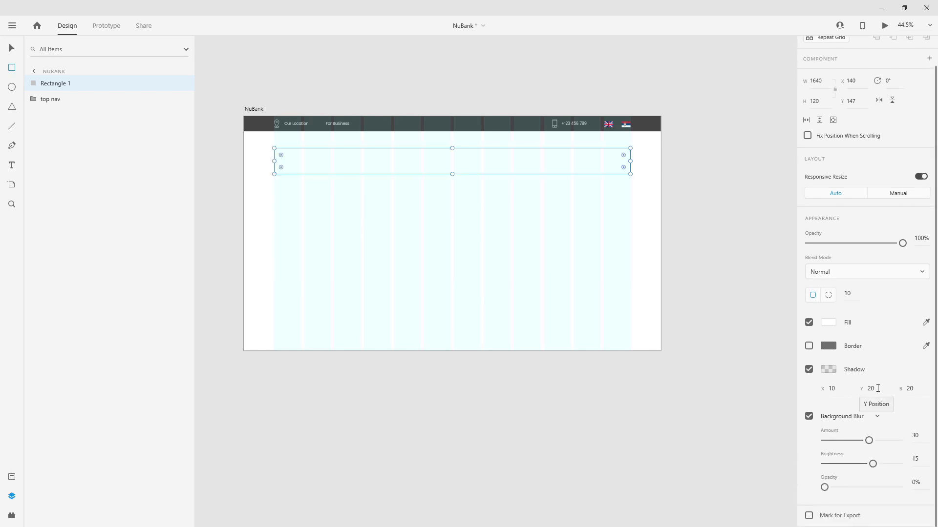
left_click(829, 369)
left_click(772, 404)
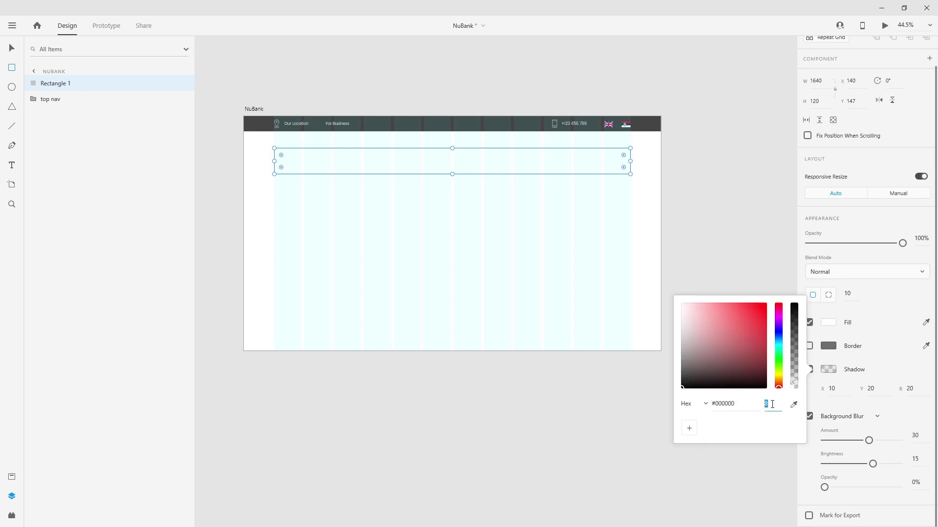
type("10")
key("Return")
Step: Set the rectangle's background blur to 50% opacity and an amount of 20
left_click(919, 482)
type("50")
key("Return")
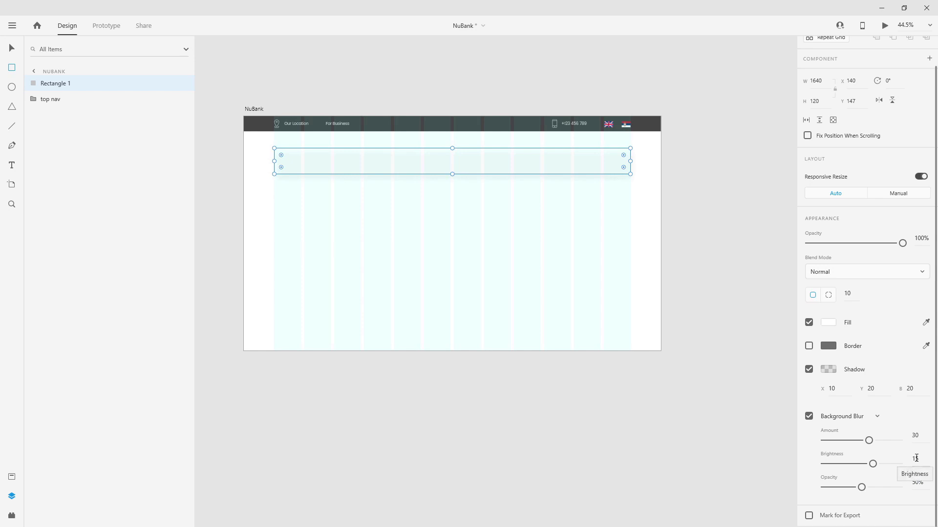
left_click(918, 436)
type("20")
key("Return")
Step: Try extending the artboard's height to about 1576 px
left_click(10, 45)
left_click(255, 105)
left_click_drag(451, 352, 444, 459)
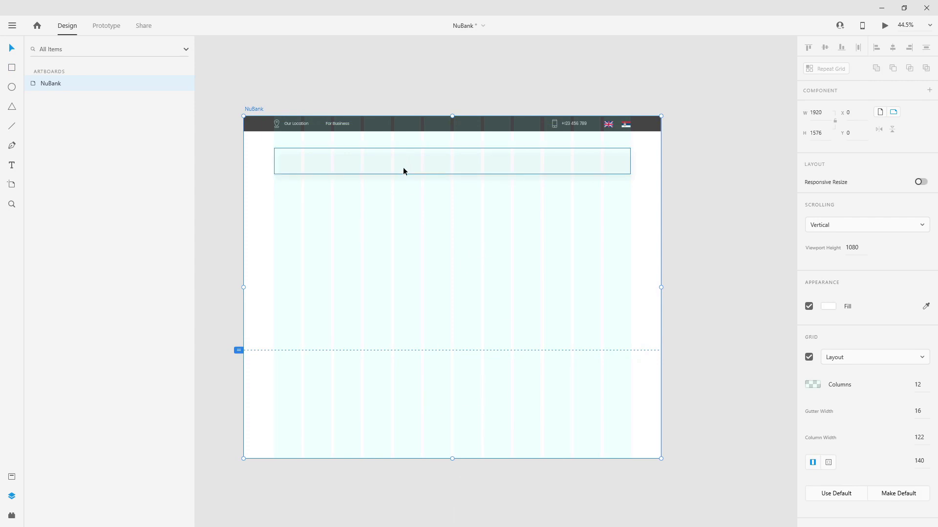
key("ctrl+z")
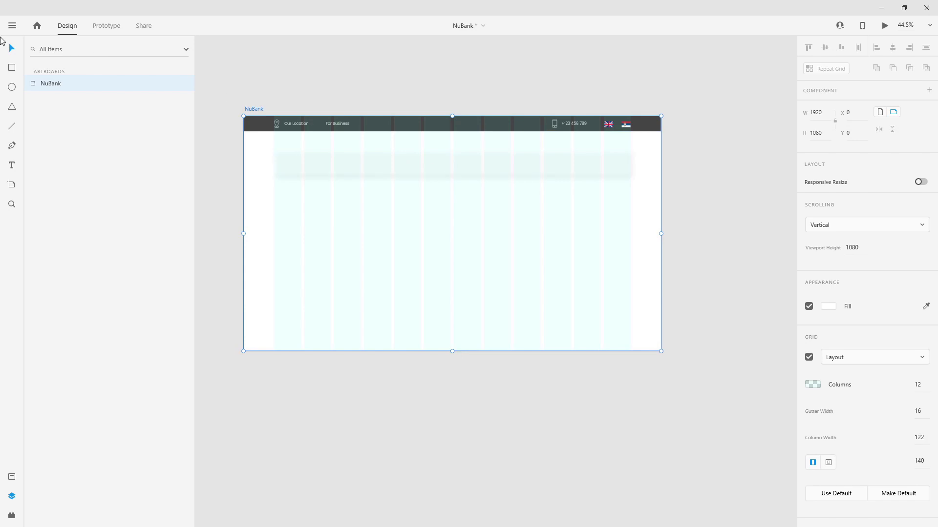
Step: Place the "buy a car" photo in a rectangle about 1322 by 595 px, layered behind the navigation rectangle
left_click(12, 67)
mouse_move(324, 188)
left_mouse_down()
mouse_move(550, 298)
mouse_move(609, 315)
left_mouse_up()
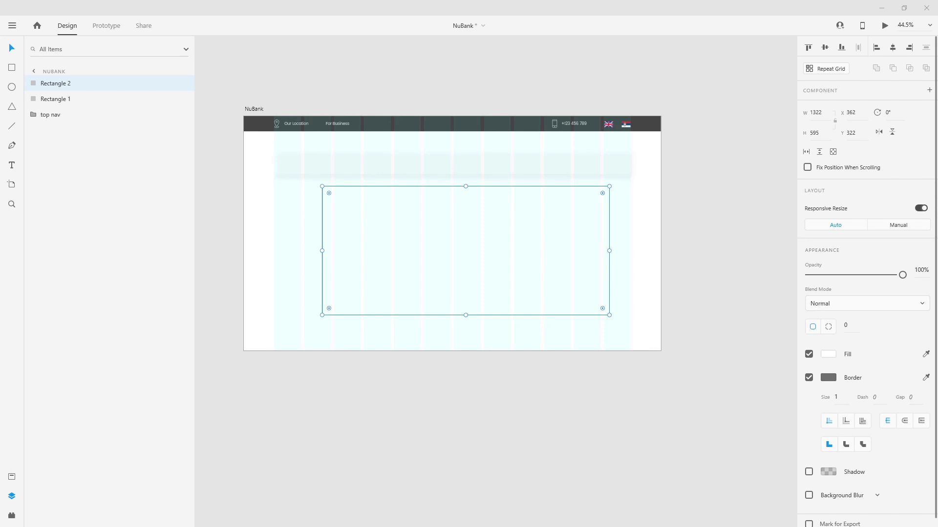
left_click_drag(558, 286, 506, 270)
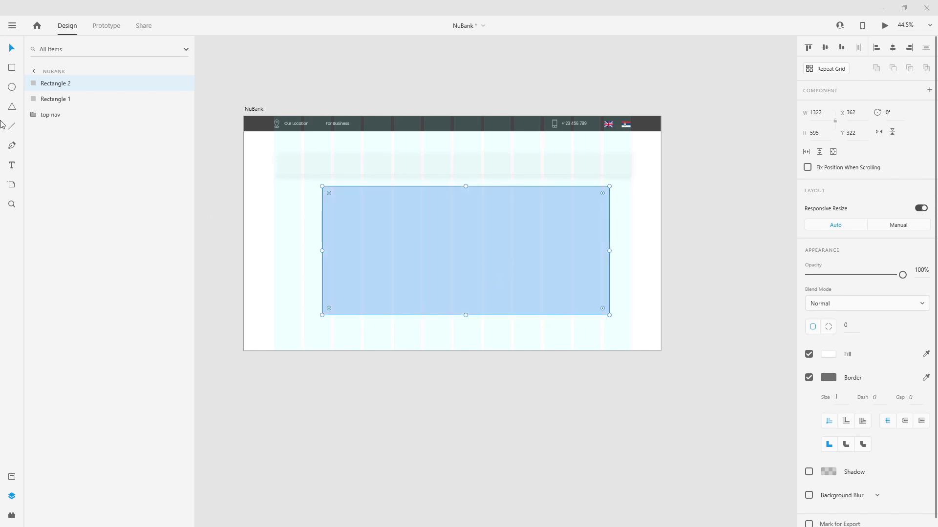
left_click_drag(67, 88, 66, 102)
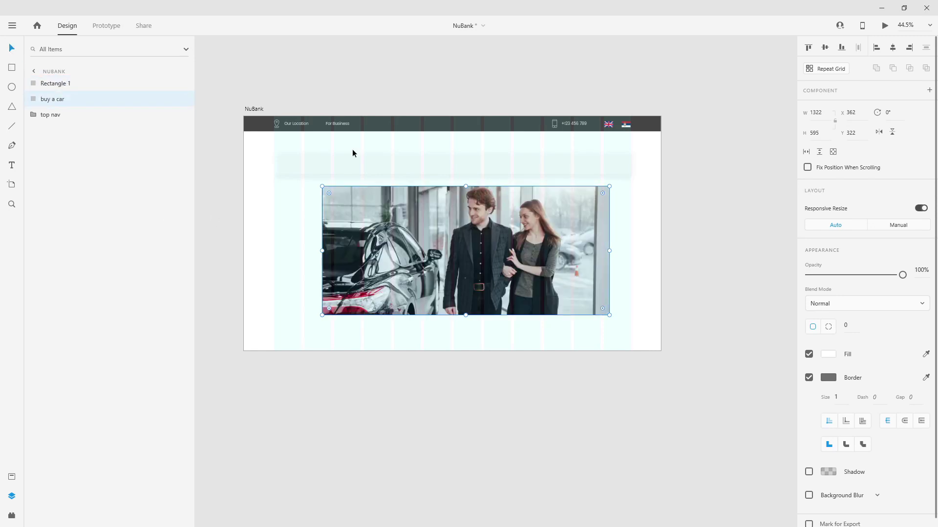
Step: Test the background blur by moving the navigation rectangle over the photo, and remove the photo from the artboard
left_click(552, 160)
left_click_drag(552, 160, 546, 228)
key("ctrl+z")
left_click(534, 248)
key("Delete")
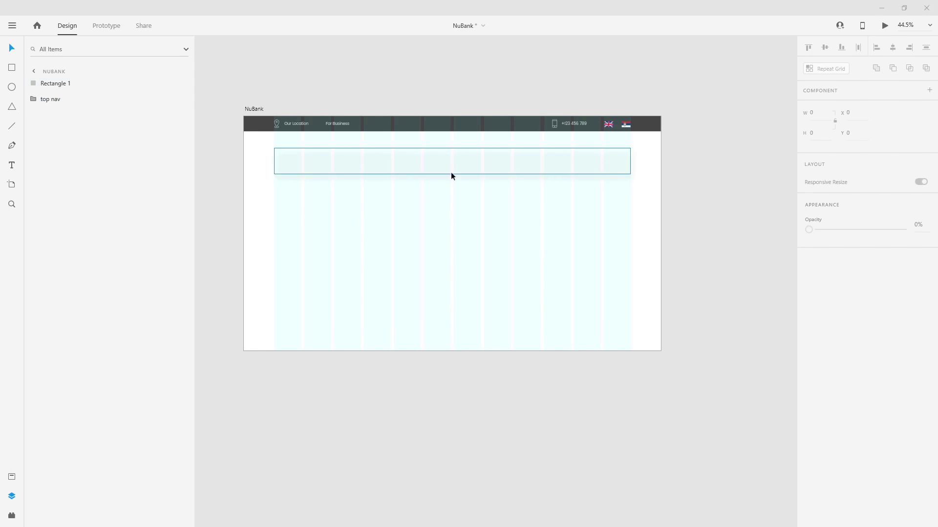
Step: Position the navigation rectangle 50 px below the top bar, at Y 120
left_click_drag(450, 172, 431, 147)
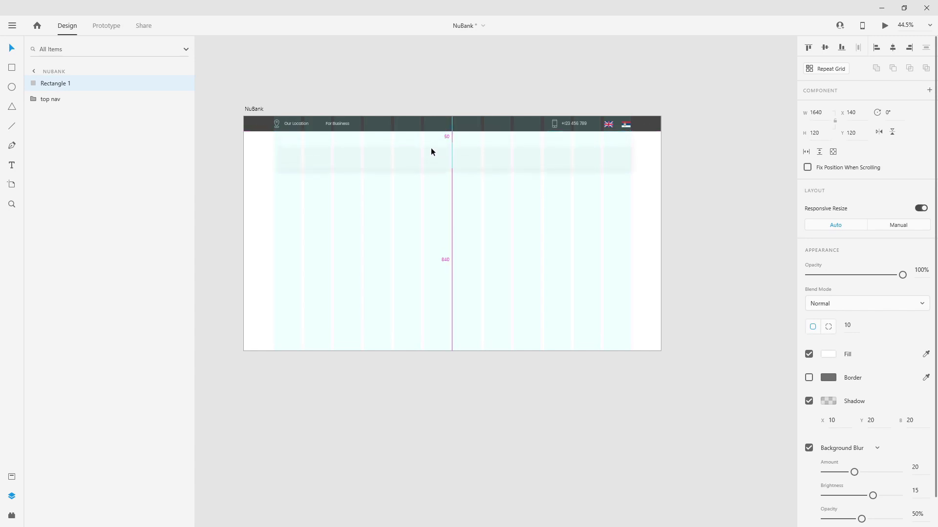
key("shift+Down")
key("shift+Down")
key("shift+Down")
key("shift+Down")
key("shift+Down")
Step: Move the navigation rectangle's layer below the "top nav" group and rename it "nav_bg"
left_click_drag(59, 84, 57, 107)
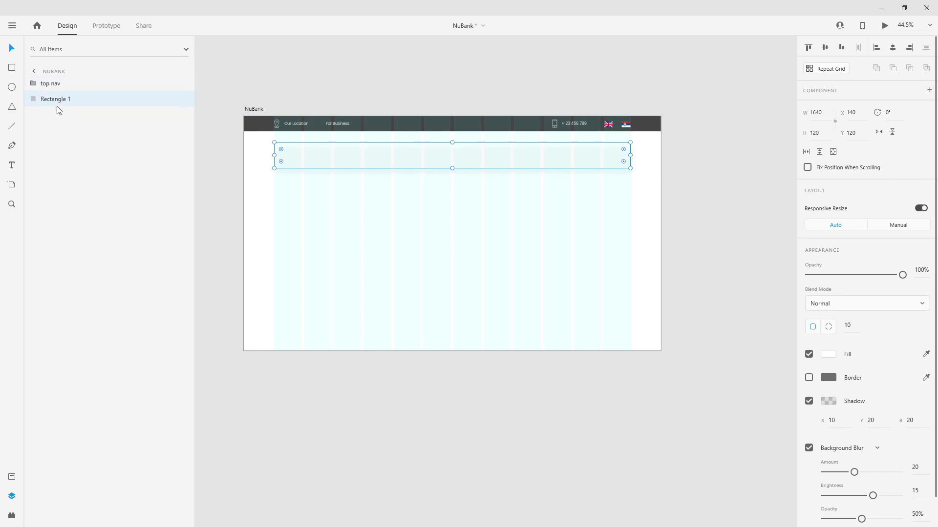
double_click(58, 99)
type("nav_")
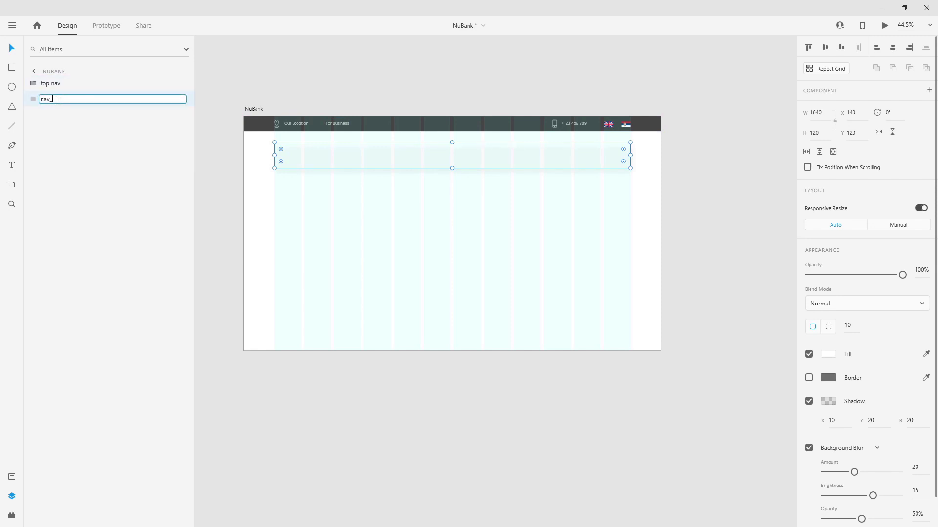
type("bg")
key("Return")
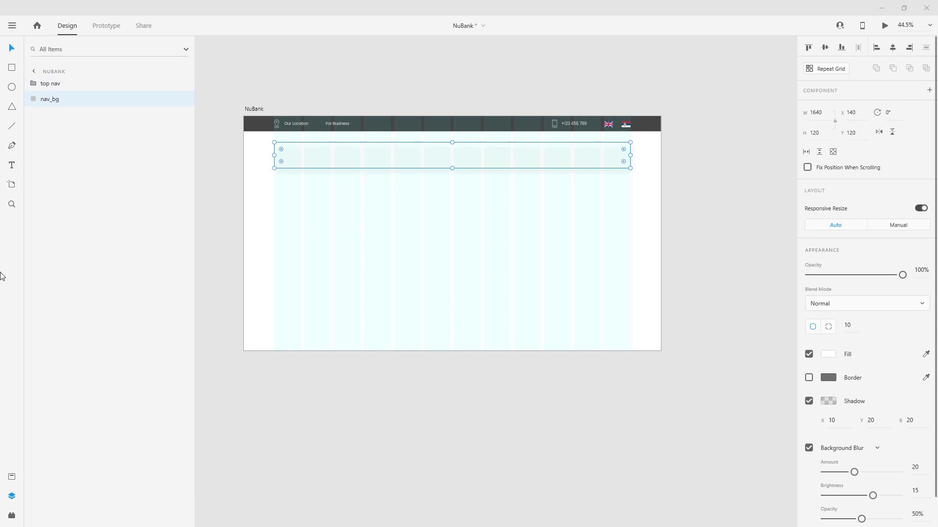
Step: Place the logo component on the navigation rectangle, starting 40 px inside its left edge at X 180
left_click(12, 477)
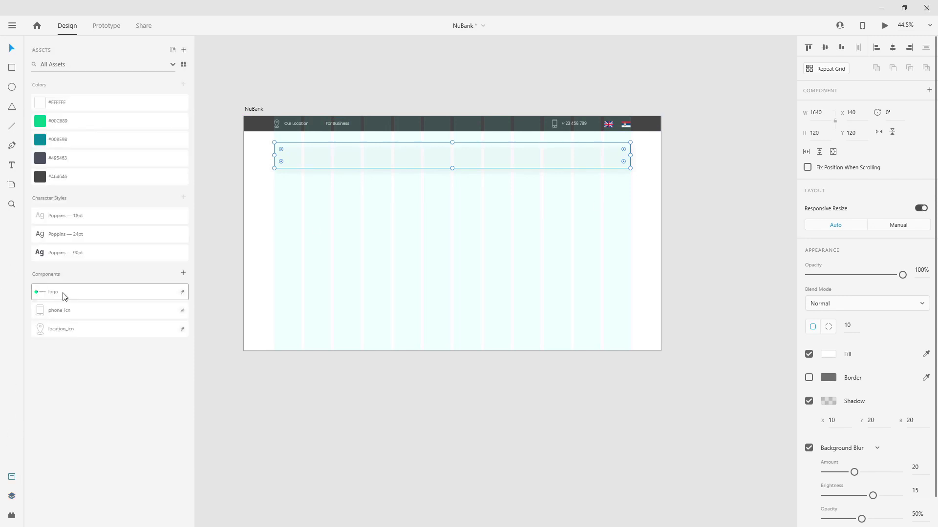
left_click_drag(61, 293, 288, 152)
scroll(277, 145, "up", 8)
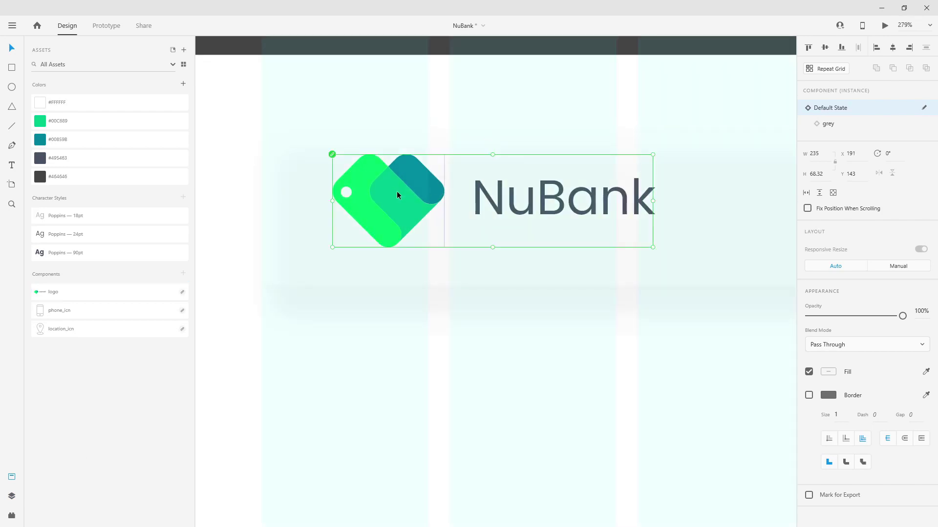
left_click_drag(396, 195, 333, 200)
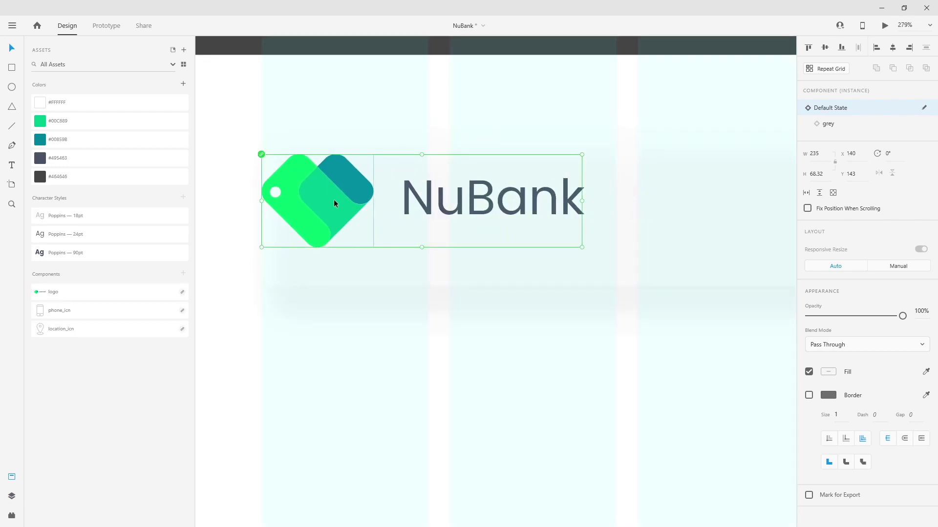
key("ctrl+z")
key("shift+Right")
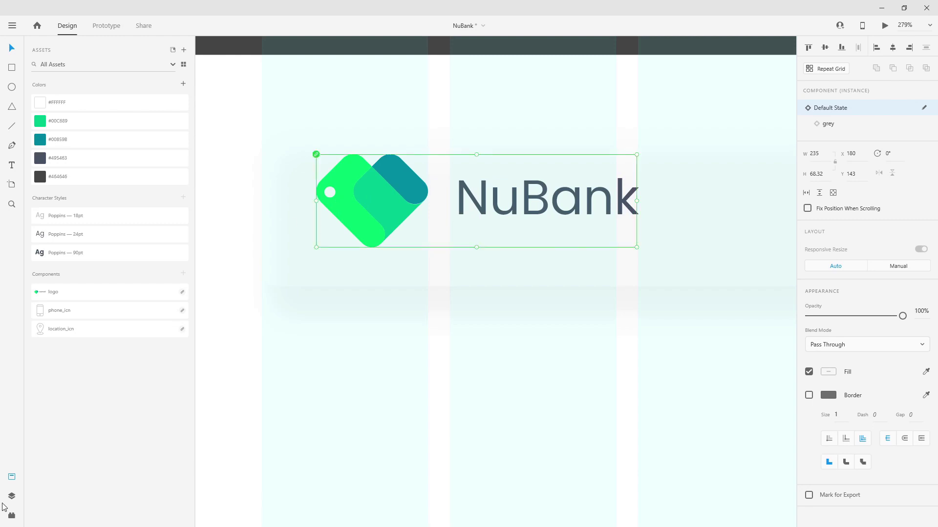
Step: Move the logo layer between "top nav" and "nav_bg" and centre the logo vertically on the navigation background
left_click(12, 496)
left_click_drag(63, 84, 63, 105)
left_click(63, 115, "shift")
left_click(825, 47)
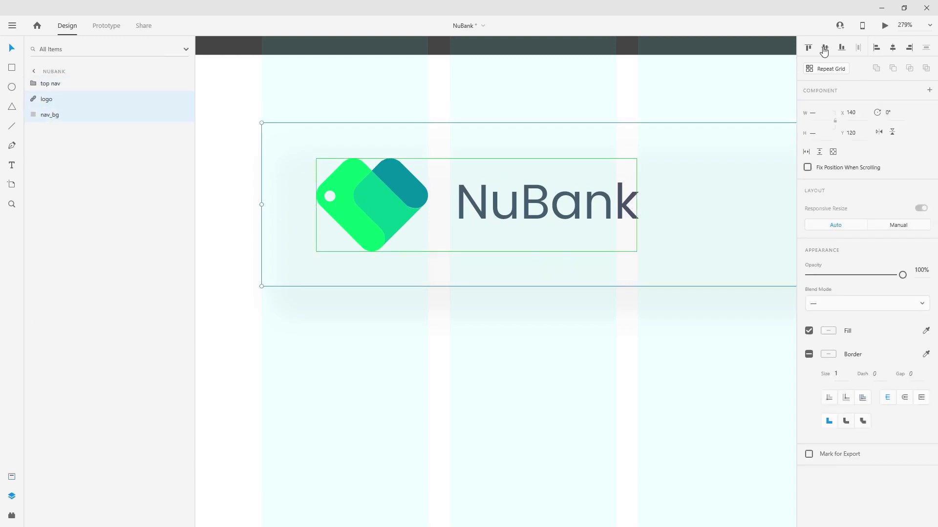
key("ctrl+0")
key("ctrl+shift+apostrophe")
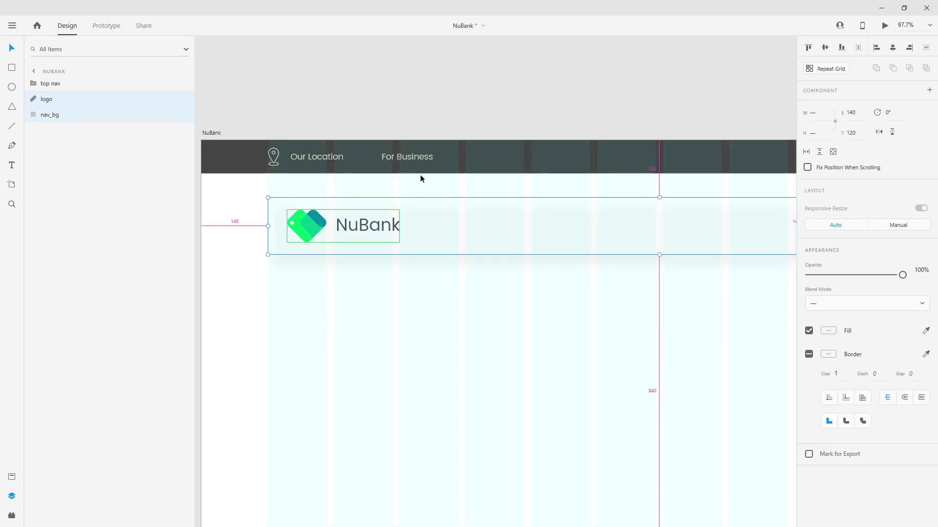
key("ctrl+shift+apostrophe")
Step: Draw a button rectangle at the right end of the navigation background and set its size to 224 by 60
scroll(291, 230, "down", 1)
scroll(291, 230, "down", 3)
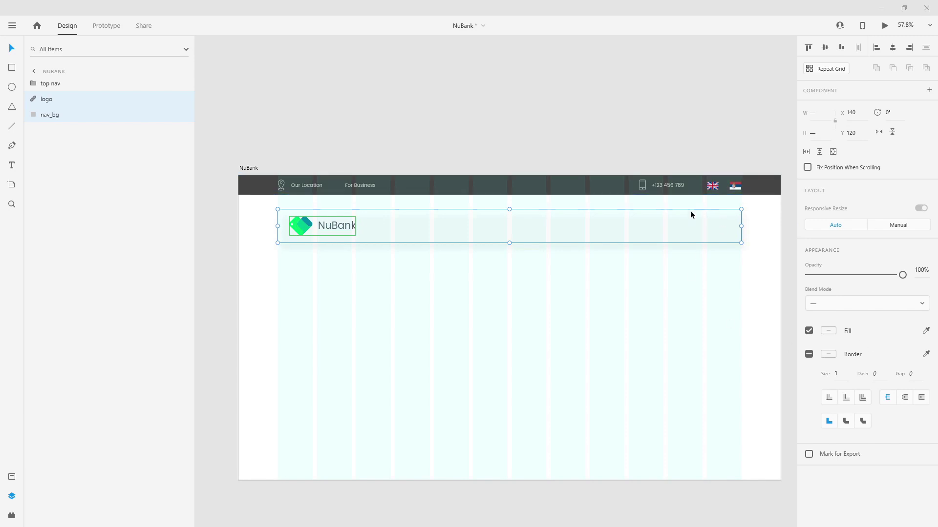
left_click(12, 67)
scroll(776, 220, "up", 6)
scroll(782, 224, "up", 3)
key("ctrl+shift+apostrophe")
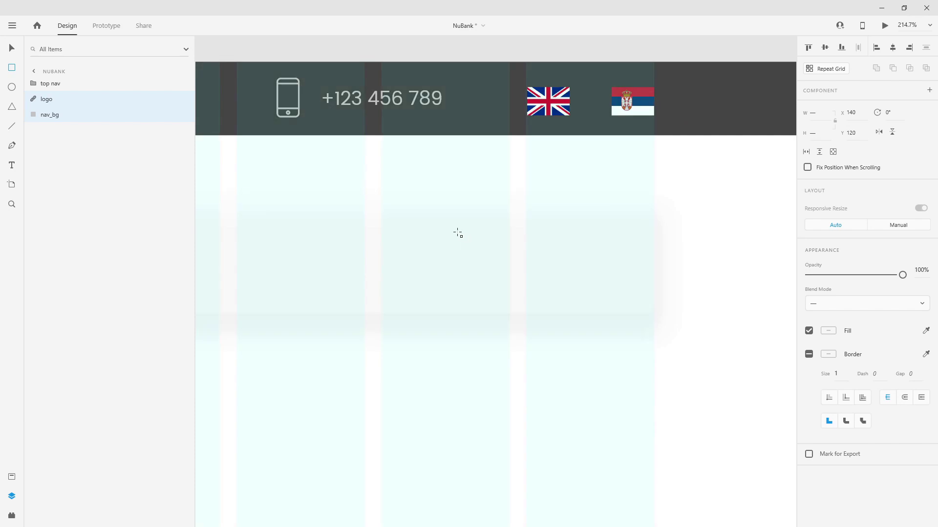
mouse_move(458, 233)
left_mouse_down()
mouse_move(609, 270)
mouse_move(634, 286)
left_mouse_up()
left_click(823, 111)
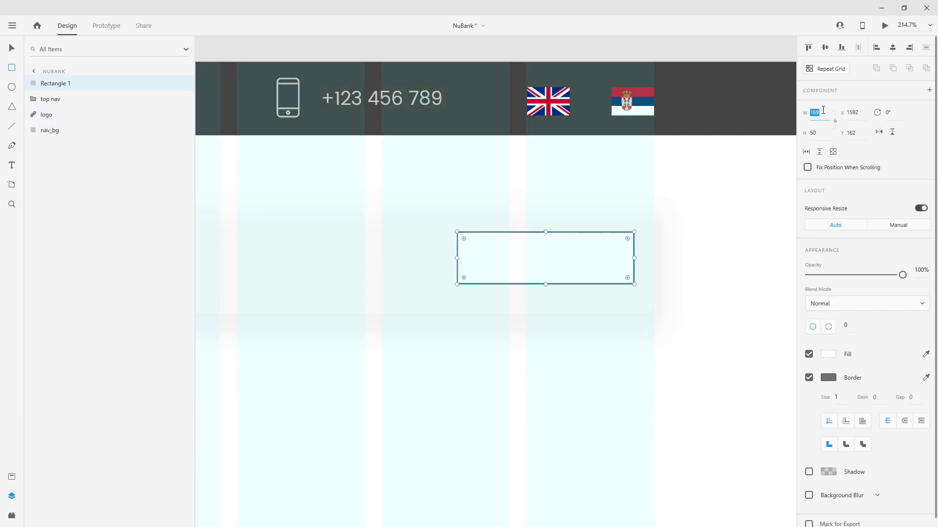
type("224")
key("Tab")
type("60")
key("Return")
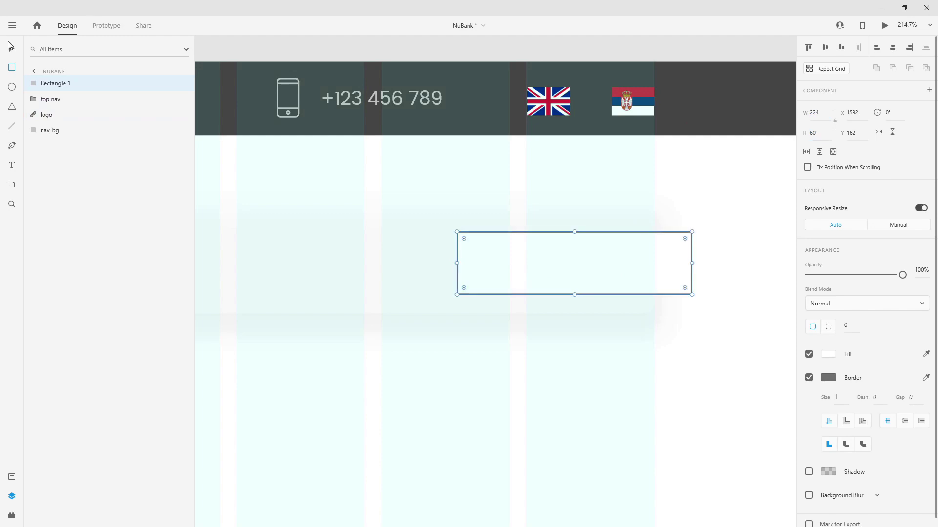
Step: Move the button rectangle to X 1516, leaving 40 px to the right edge of the navigation background
left_click(9, 46)
left_click_drag(646, 260, 608, 258)
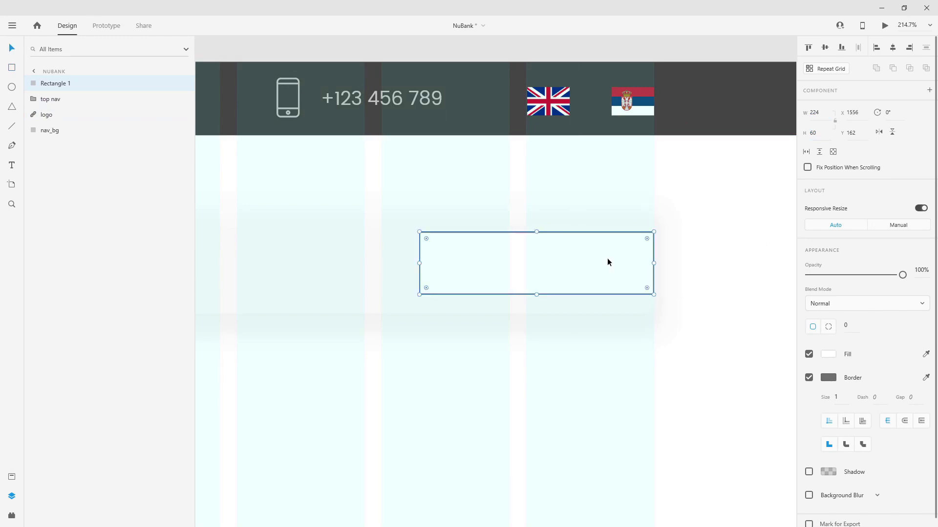
key("shift+Left")
key("shift+Left")
key("shift+Left")
key("shift+Left")
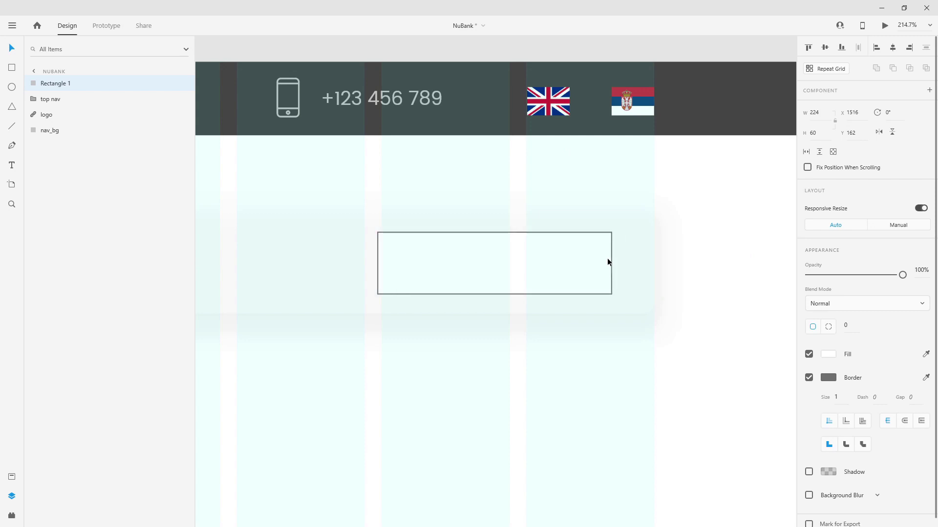
Step: Place the button rectangle's layer directly above "nav_bg" and centre it vertically on the navigation background
left_click_drag(74, 87, 65, 122)
left_click(500, 91, "shift")
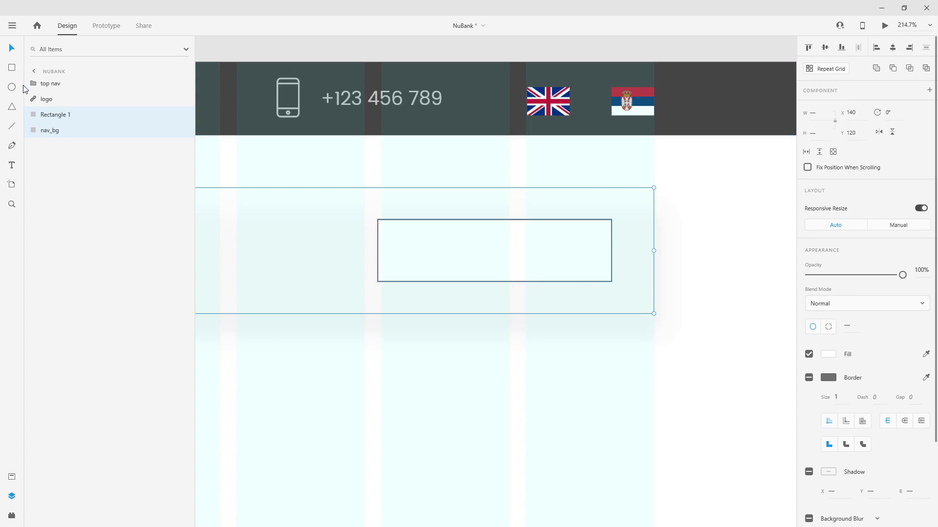
Step: Fill the button rectangle with the saved teal colour and remove its border
left_click(54, 117)
left_click(12, 477)
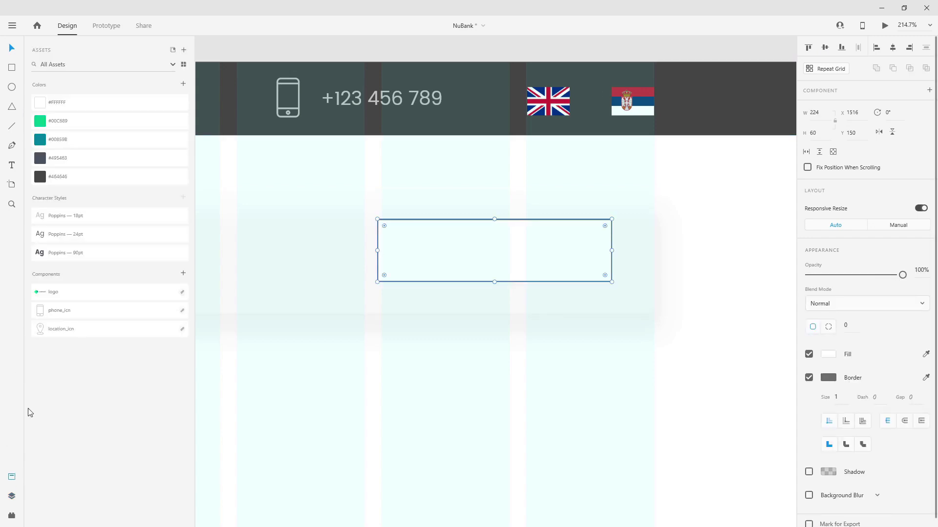
left_click(70, 138)
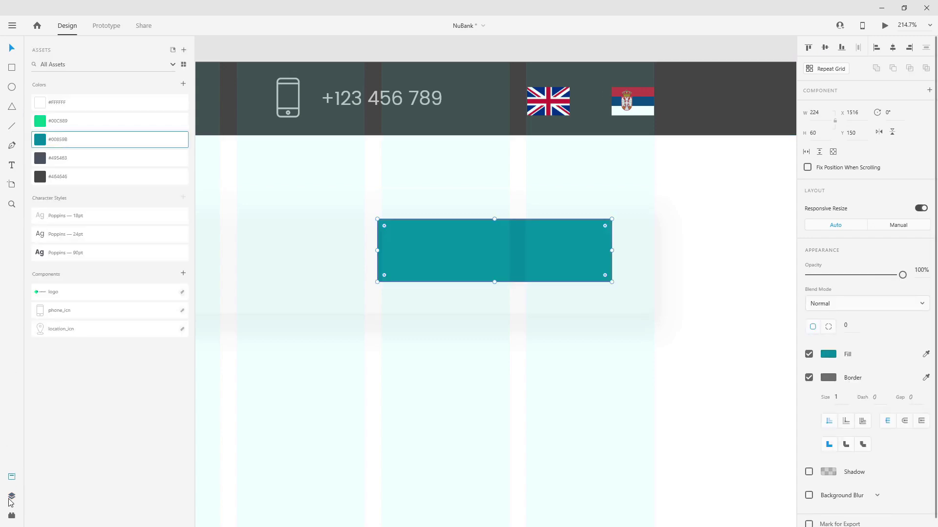
left_click(10, 497)
left_click(815, 379)
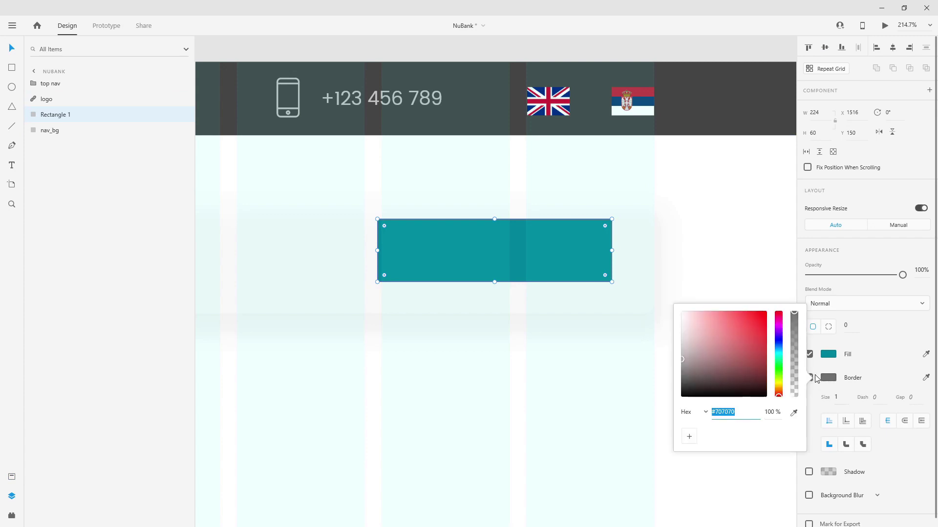
left_click(815, 380)
left_click(809, 377)
Step: Rename the button rectangle's layer to "btn_bg" and set its corner radius to 10
double_click(62, 115)
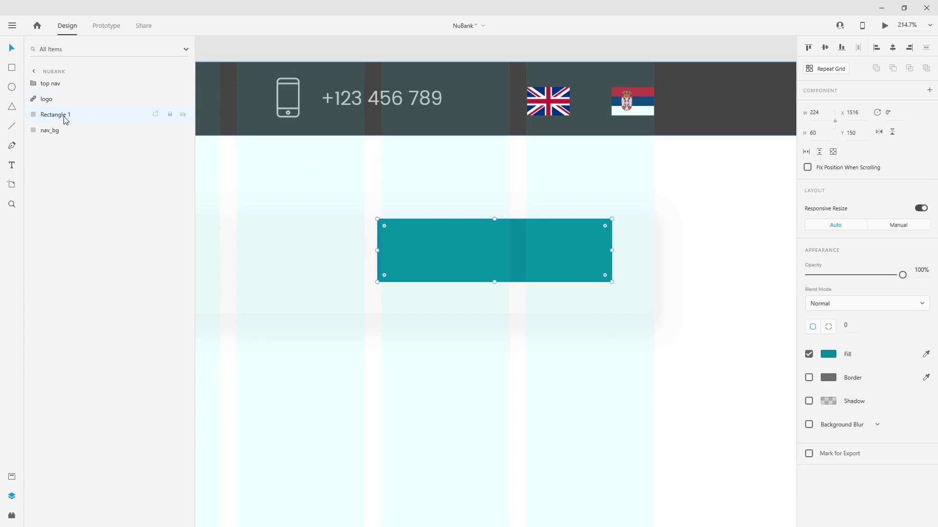
type("btn")
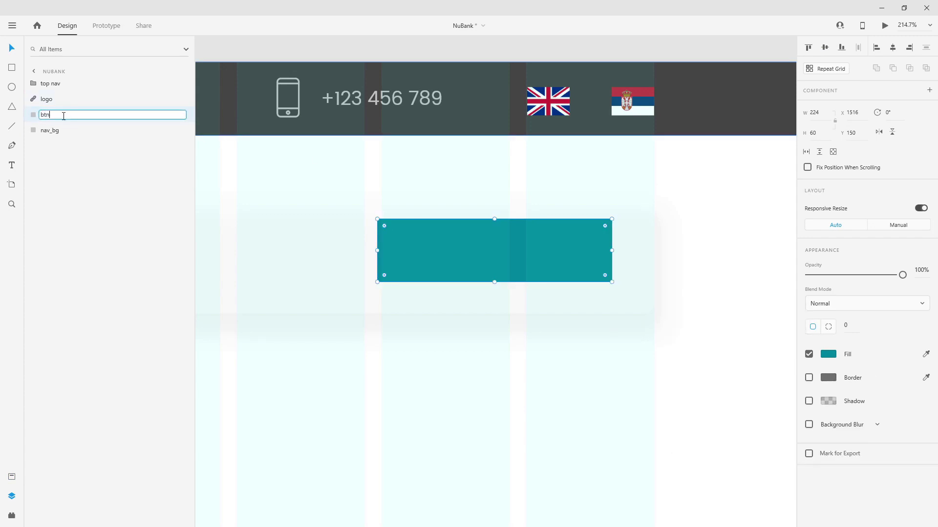
type("_bg")
key("Return")
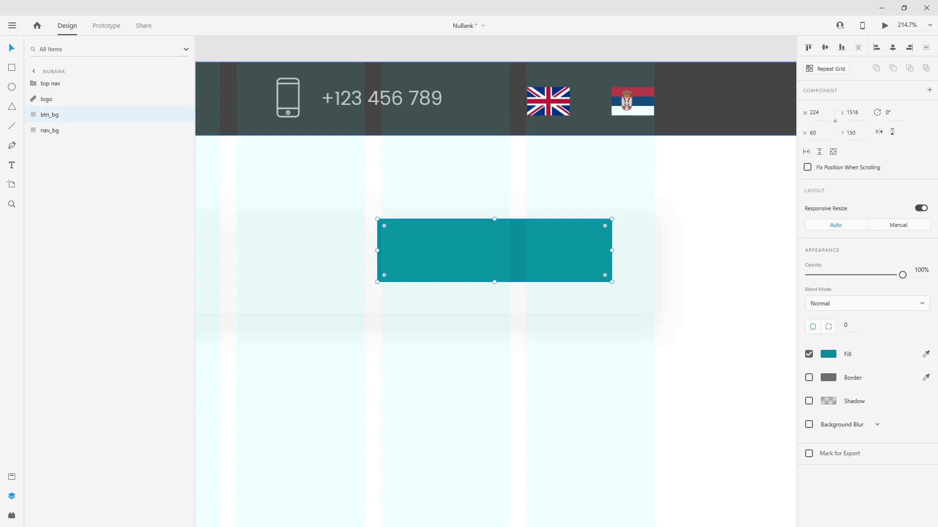
left_click(849, 327)
type("10")
key("Return")
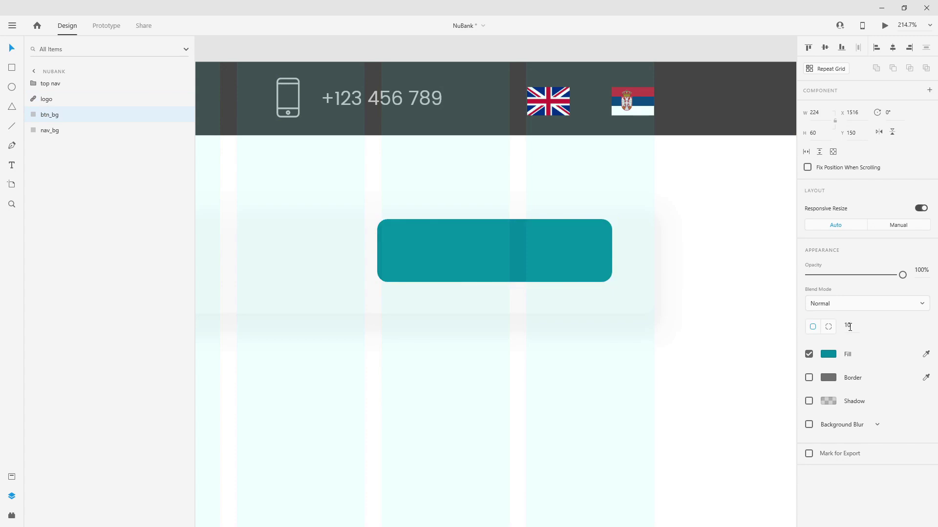
Step: Add a "Log In" text on the navigation background beside the teal button rectangle
scroll(559, 289, "down", 5)
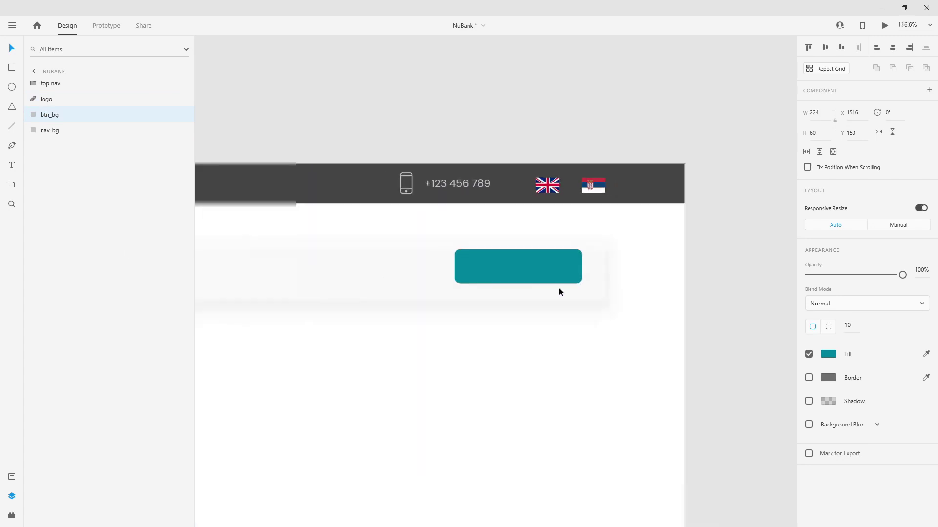
scroll(550, 288, "up", 3)
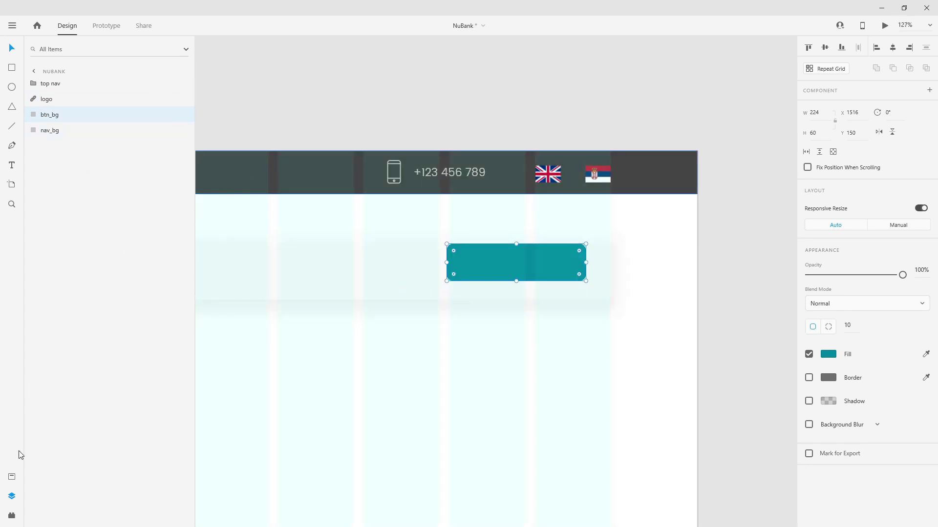
left_click(12, 166)
left_click(347, 253)
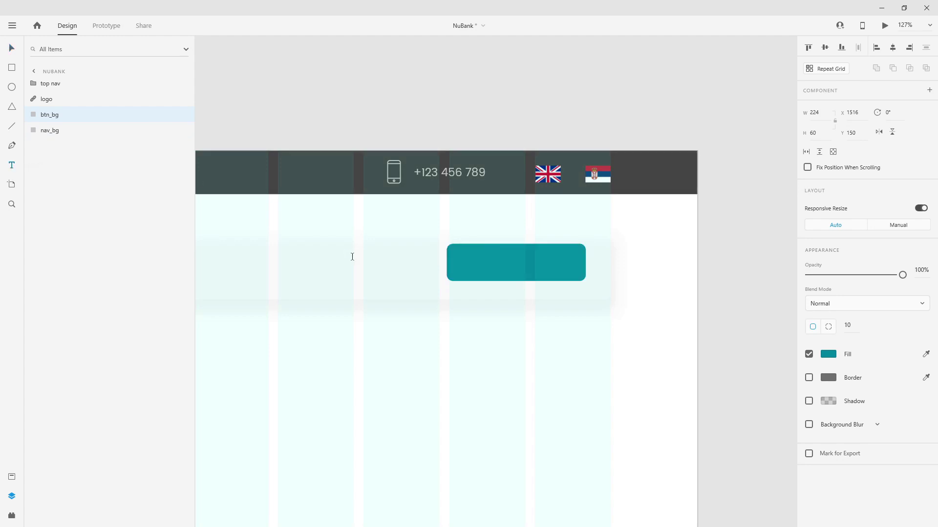
type("Log In")
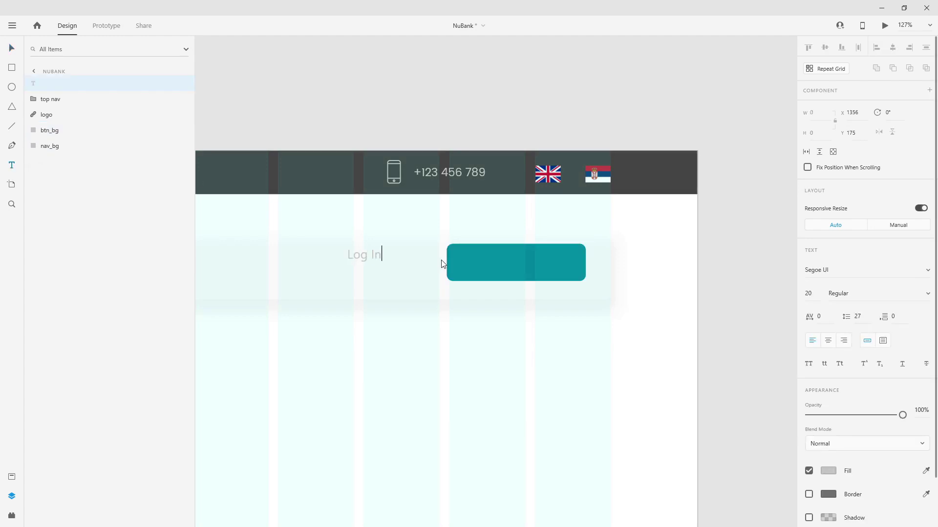
key("Escape")
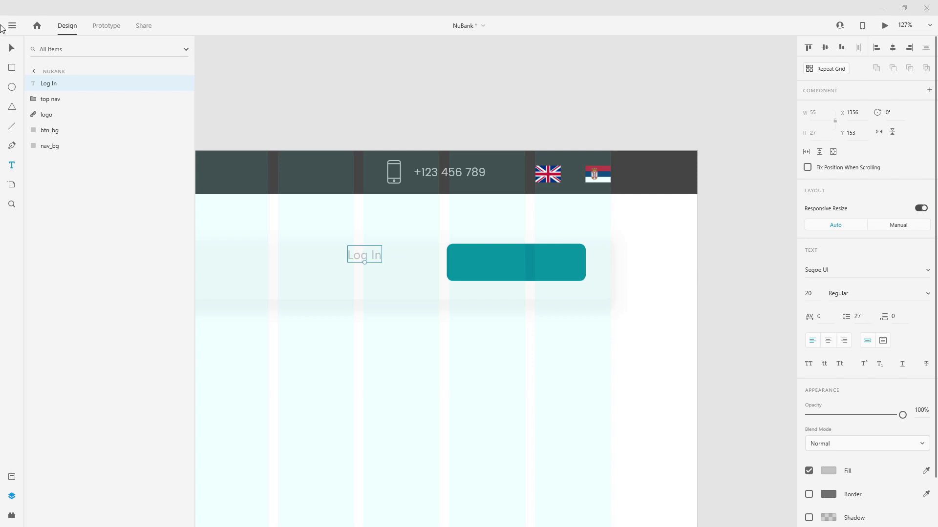
Step: Centre the "Log In" text horizontally and vertically on the button and place its layer directly above "btn_bg"
key("v")
left_click_drag(374, 255, 538, 262)
left_click(539, 265, "shift")
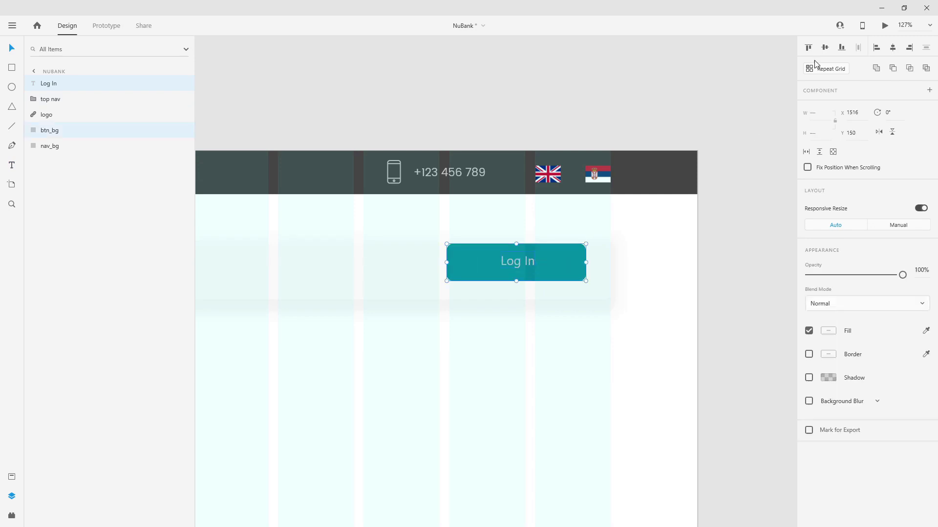
left_click(892, 48)
left_click(825, 47)
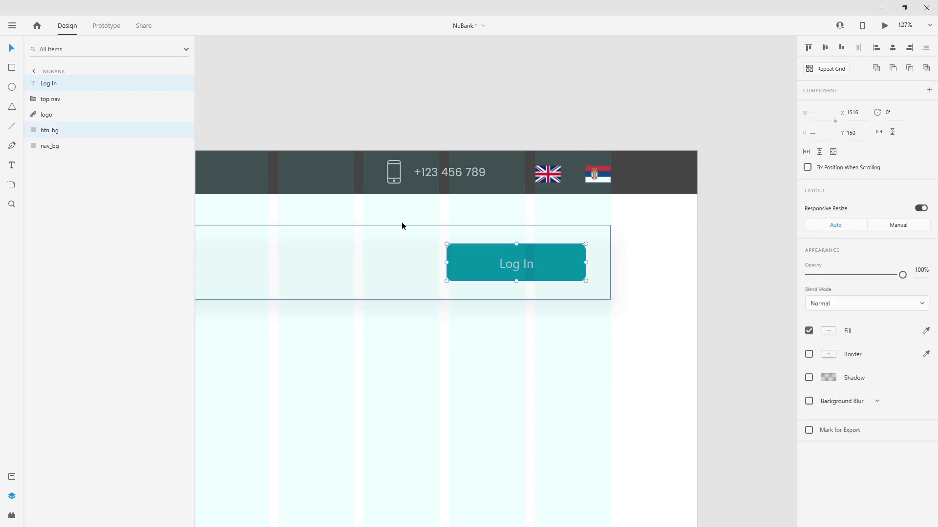
left_click_drag(71, 84, 68, 123)
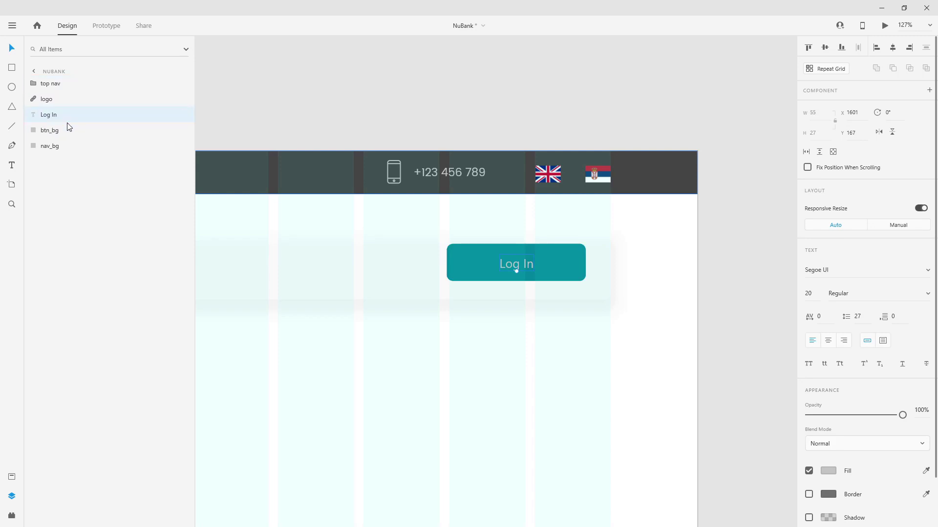
Step: Apply the Poppins 24pt character style and white #FFFFFF to the "Log In" text and recentre it on the button
left_click(11, 476)
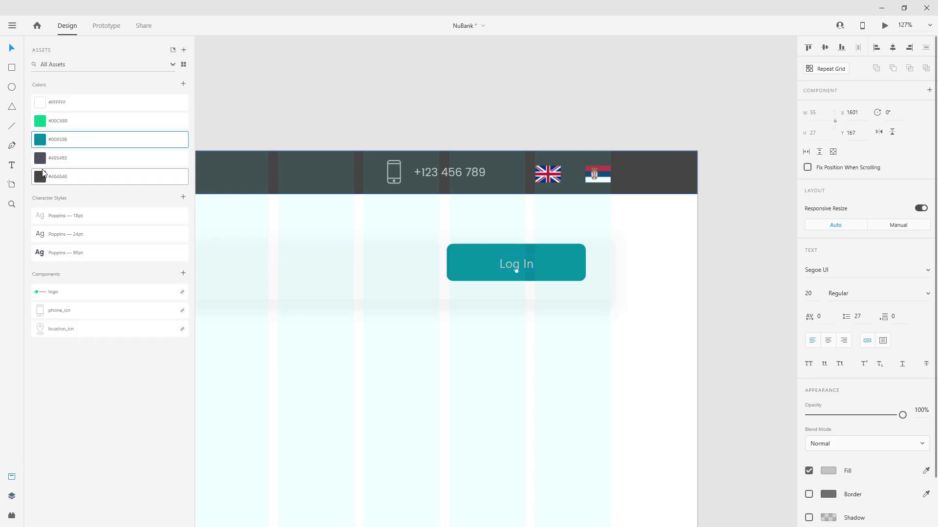
left_click(75, 107)
left_click(83, 240)
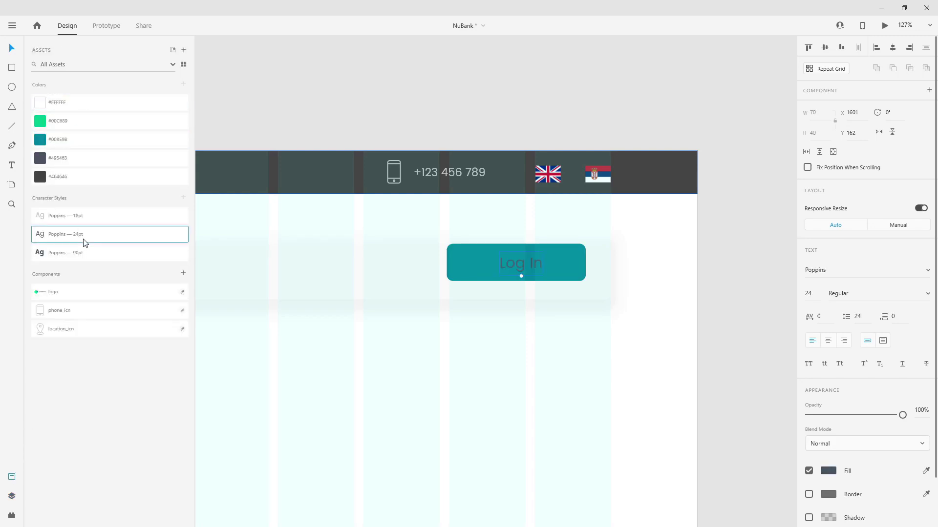
left_click(71, 108)
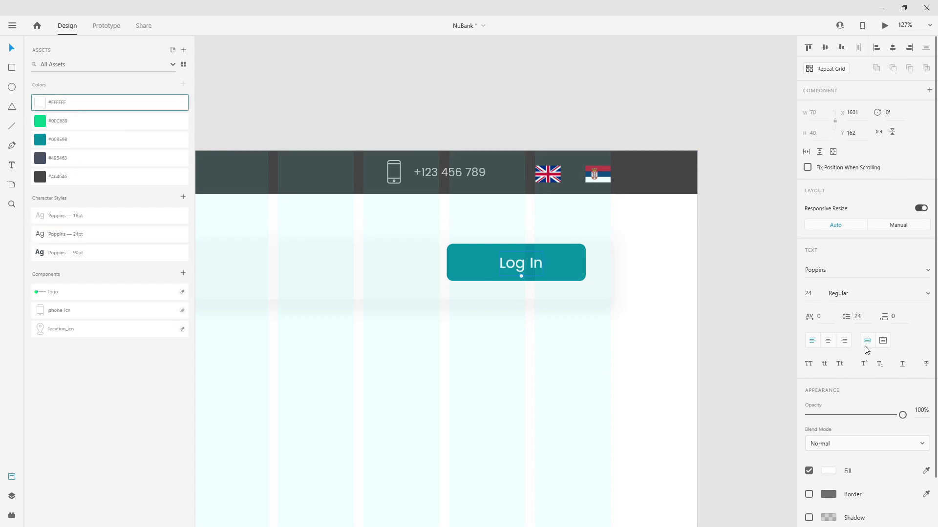
left_click(579, 272)
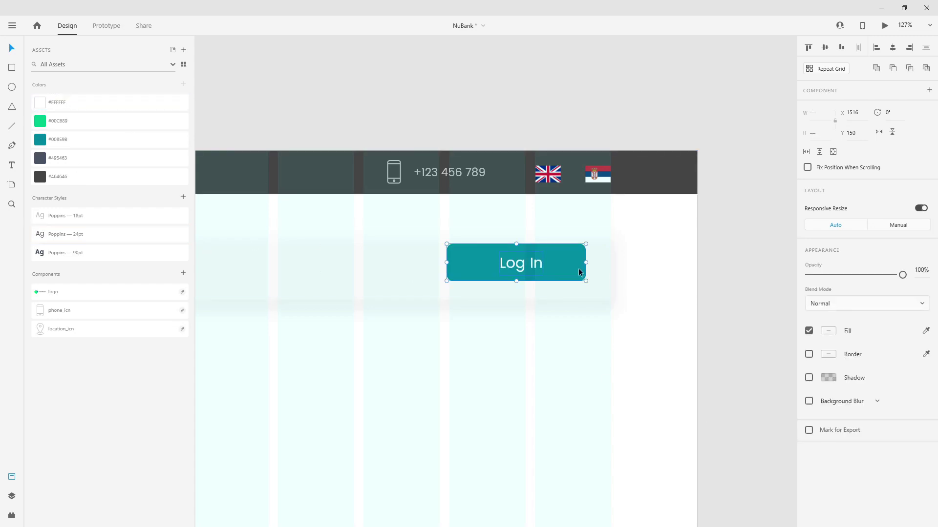
left_click(892, 47)
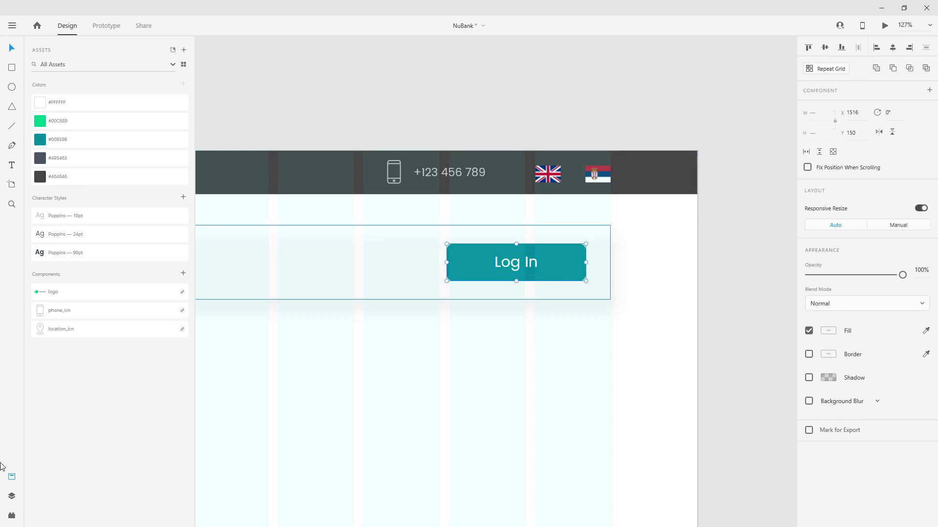
Step: Group the "Log In" text with its button background and name the group "log in btn"
left_click(12, 495)
key("ctrl+g")
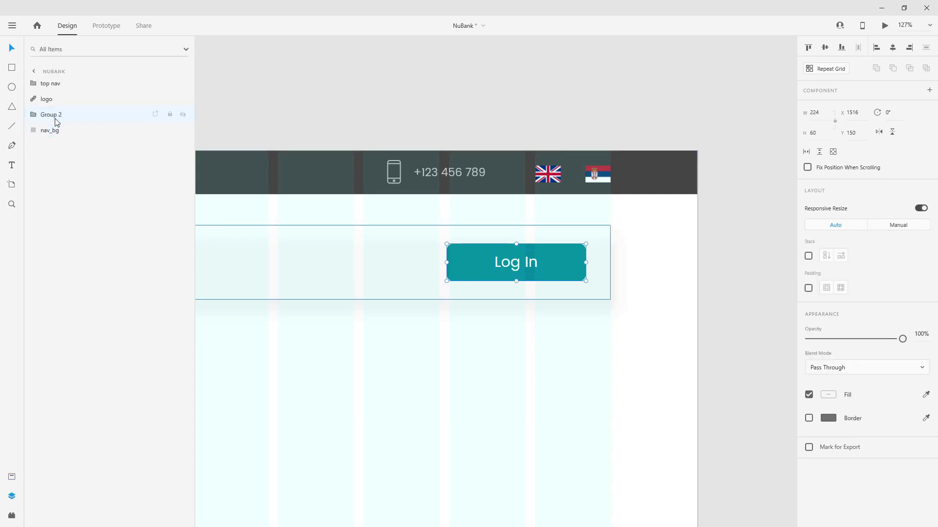
double_click(55, 116)
type("log")
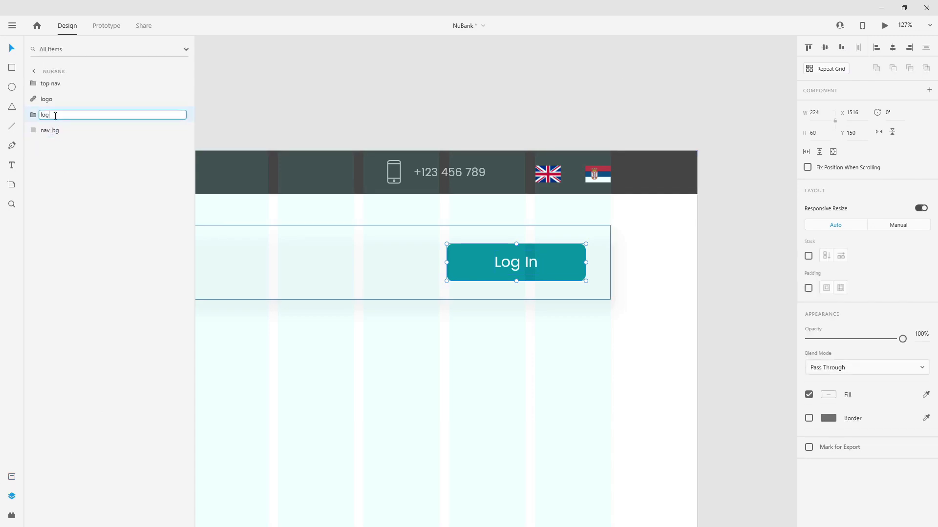
type(" in btn")
key("Return")
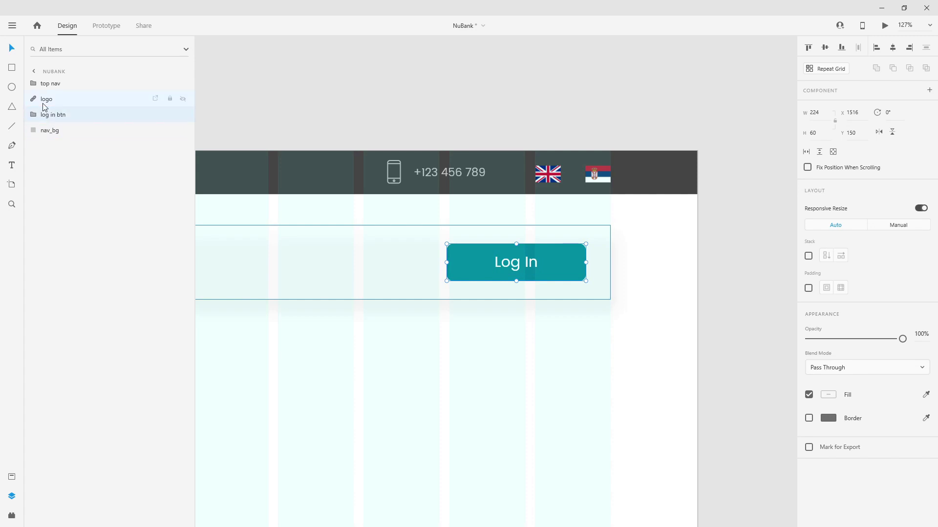
Step: Convert the "log in btn" group into a component and add a hover state named "hover"
key("ctrl+k")
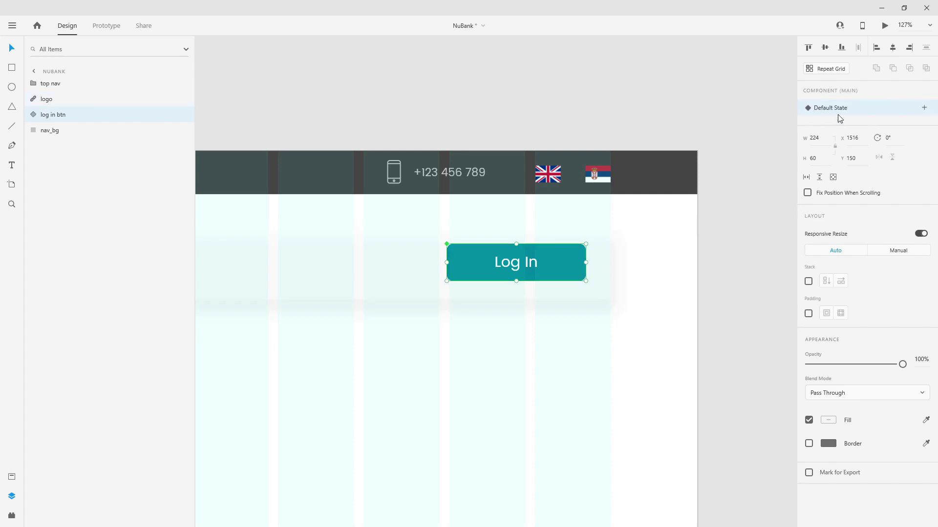
left_click(924, 108)
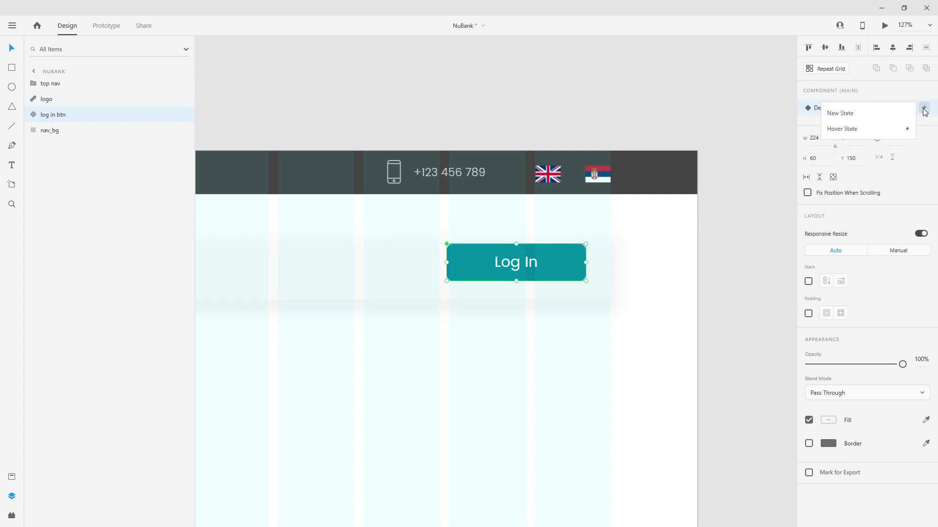
left_click(848, 127)
key("ctrl+a")
type("hove")
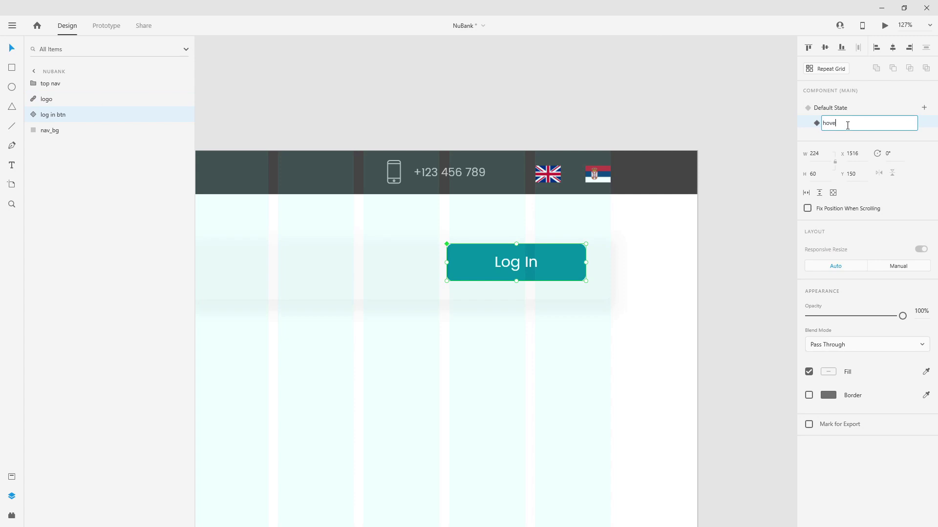
type("r")
key("Return")
Step: Fill the "btn_bg" layer with the saved bright green colour in the component's hover state
left_click(33, 115)
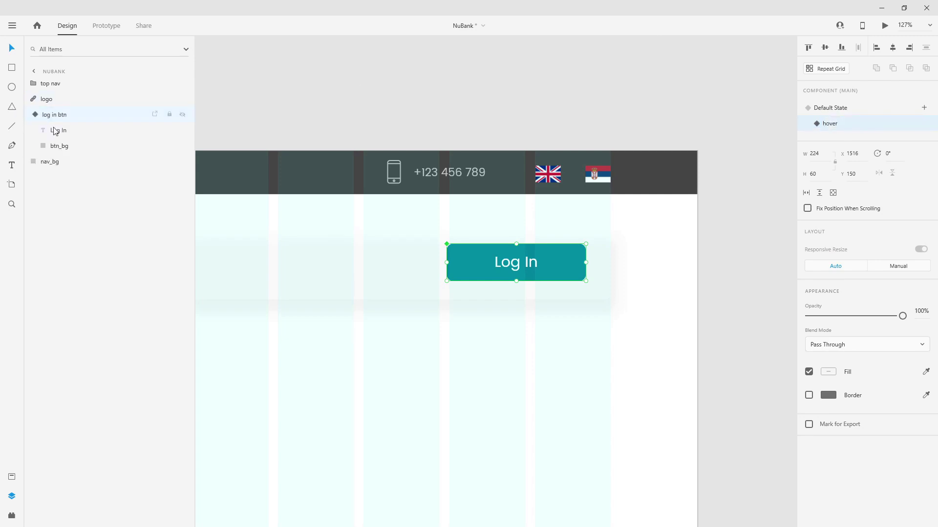
left_click(59, 146)
left_click(11, 480)
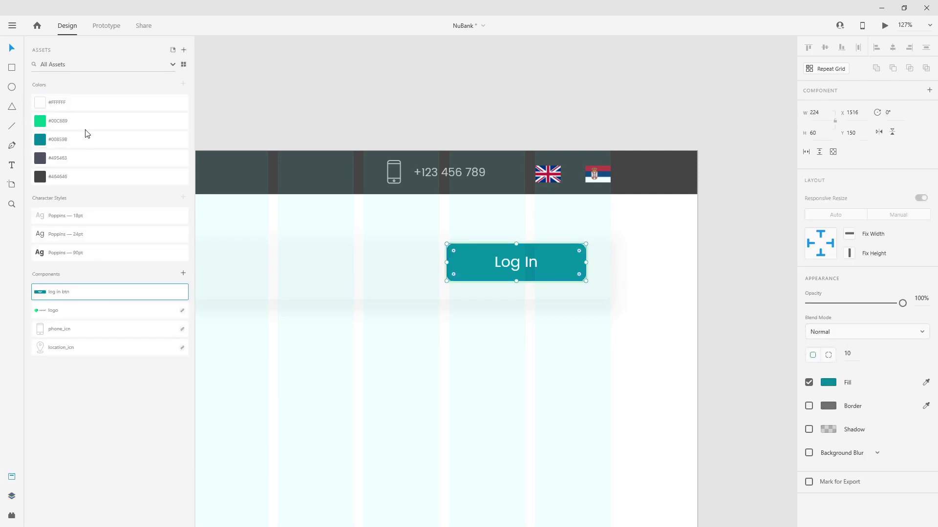
left_click(87, 123)
left_click(12, 496)
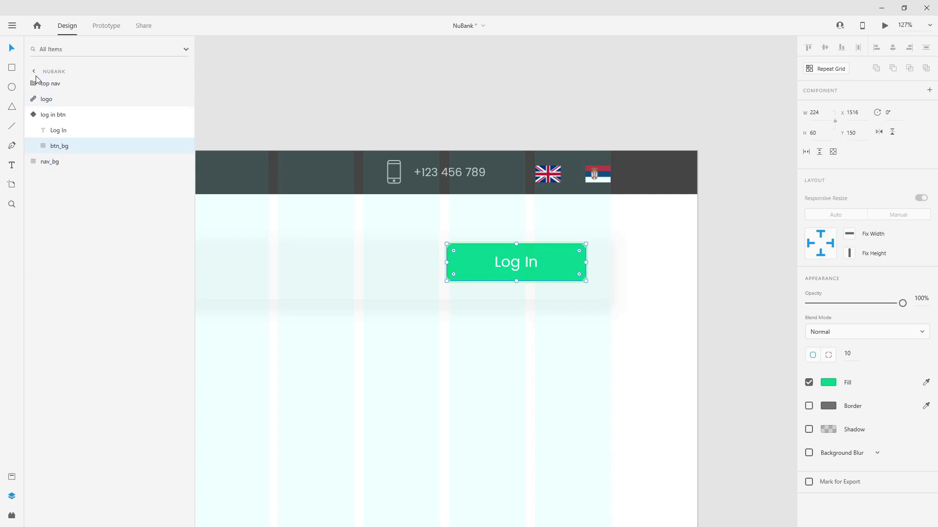
Step: Return the "log in btn" component to its Default State and preview the design
left_click(33, 115)
left_click(53, 114)
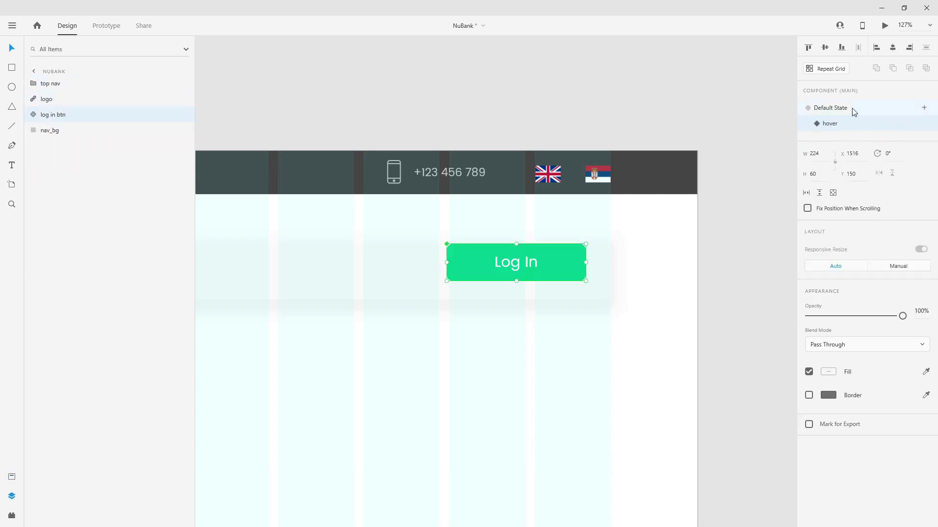
left_click(852, 109)
left_click(885, 28)
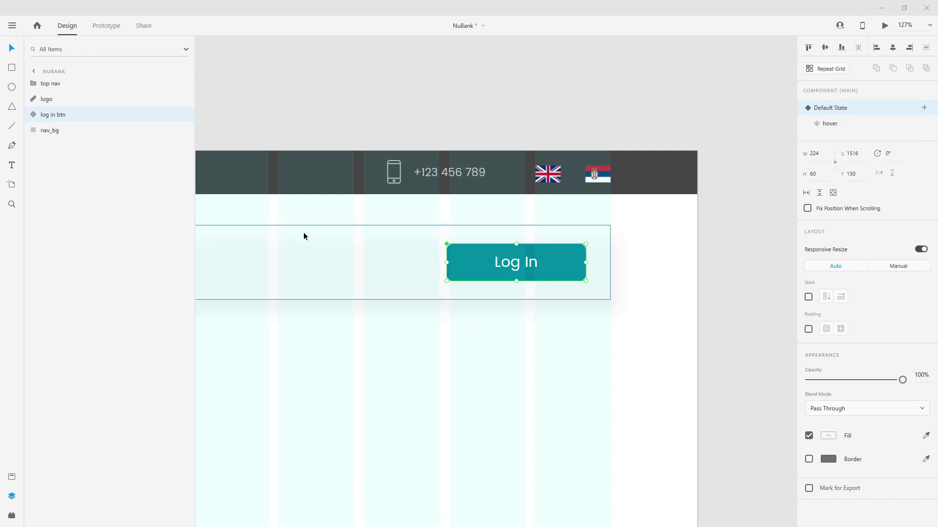
Step: Add the text "Accounts" to the main navigation bar between the logo and the Log In button
left_click(379, 355)
left_click_drag(546, 351, 747, 285)
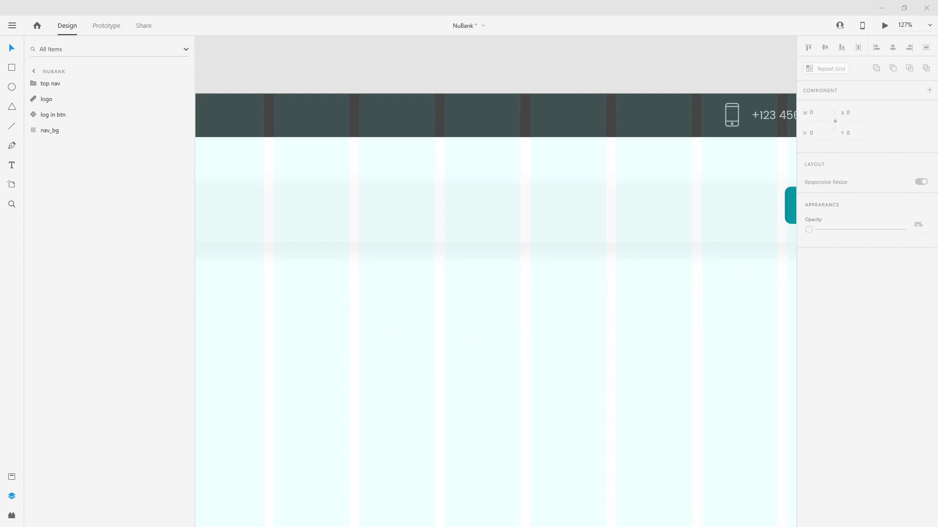
scroll(554, 294, "down", 5)
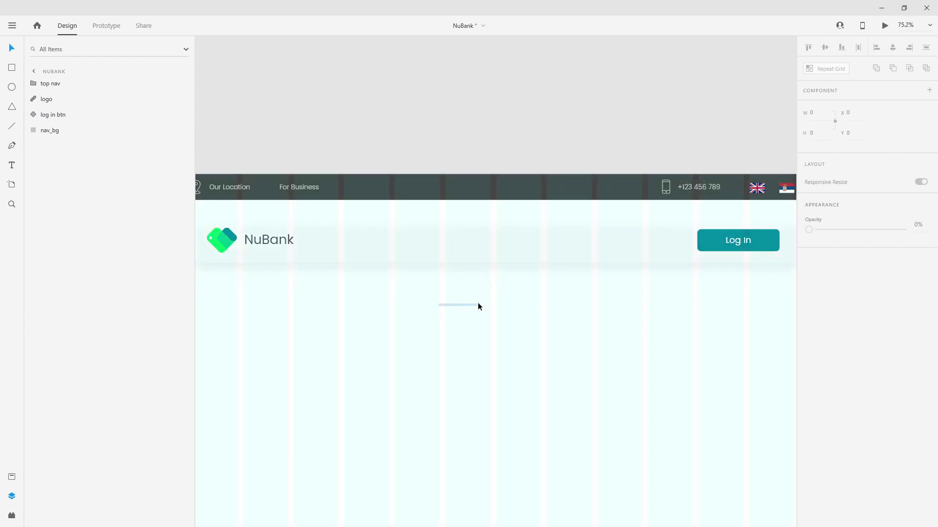
key("t")
left_click(383, 247)
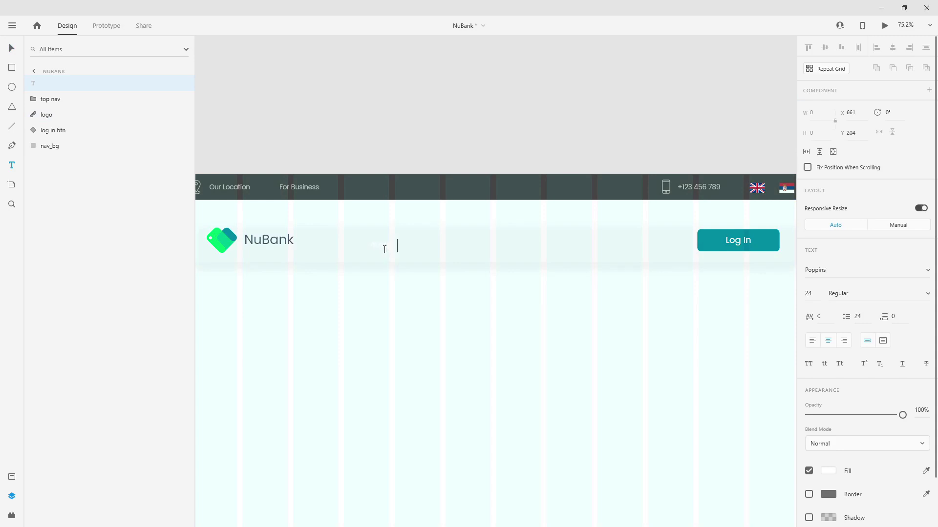
key("ctrl+a")
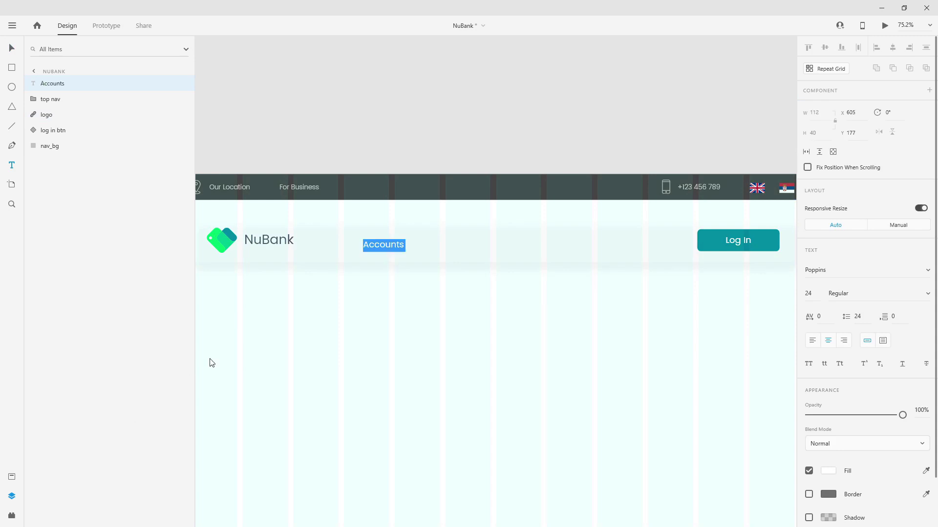
Step: Fill the "Accounts" text with the saved dark slate colour
key("BackSpace")
left_click(13, 512)
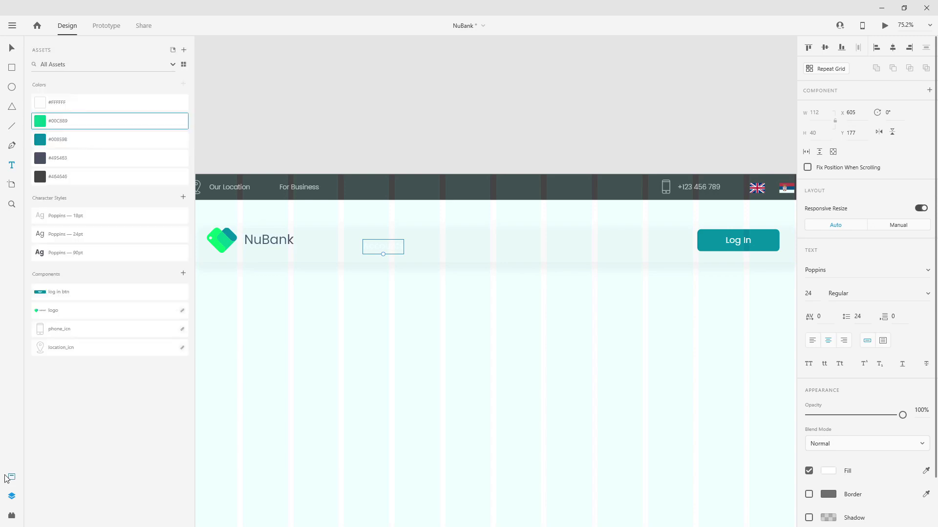
left_click(80, 161)
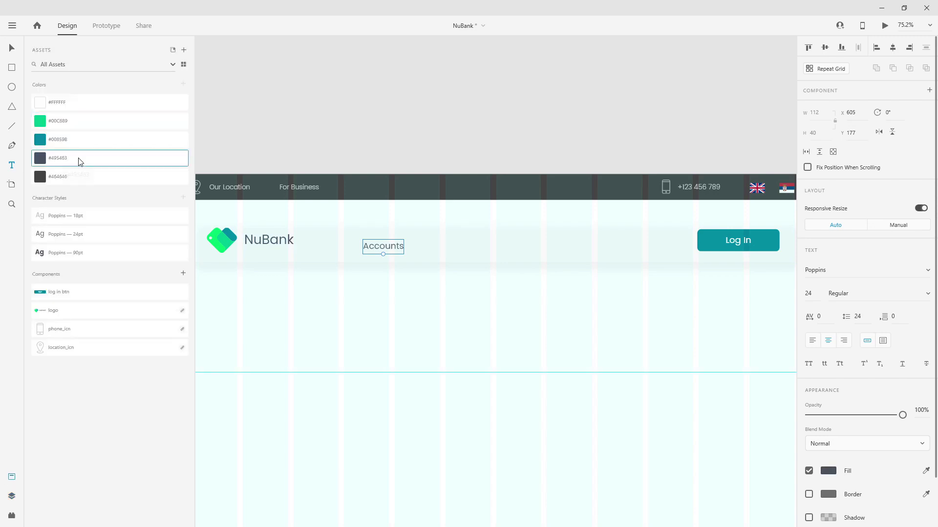
left_click(11, 46)
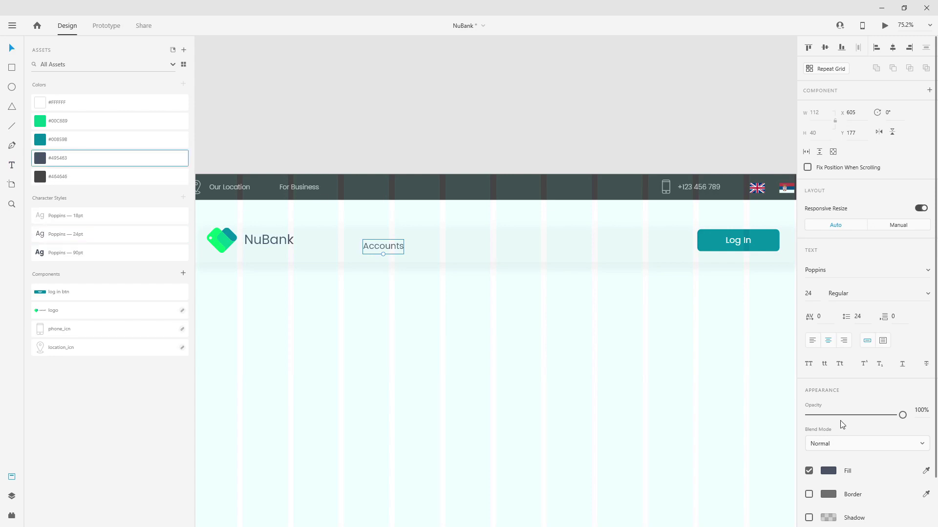
Step: Centre the "Accounts" text vertically in the navigation bar and place its layer directly above "nav_bg"
left_click_drag(373, 247, 389, 239)
left_click(12, 497)
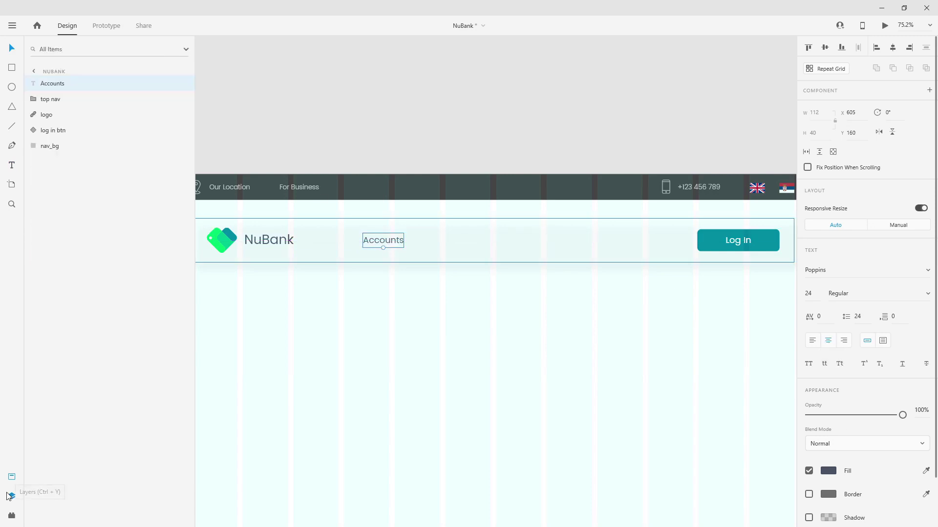
left_click(60, 146, "ctrl")
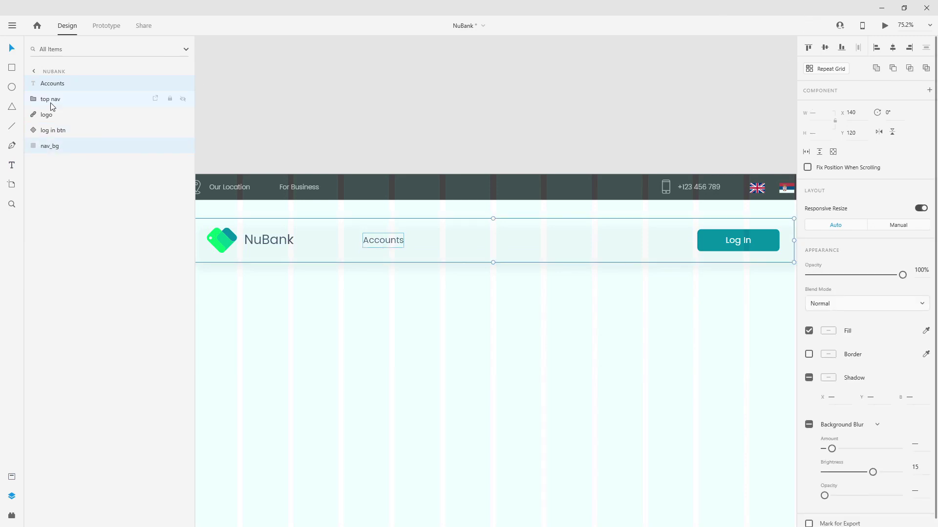
left_click_drag(72, 91, 73, 138)
Step: Duplicate the "Accounts" link towards the Log In button and change the copy's text to "Digital"
left_click_drag(387, 237, 506, 241)
double_click(506, 240)
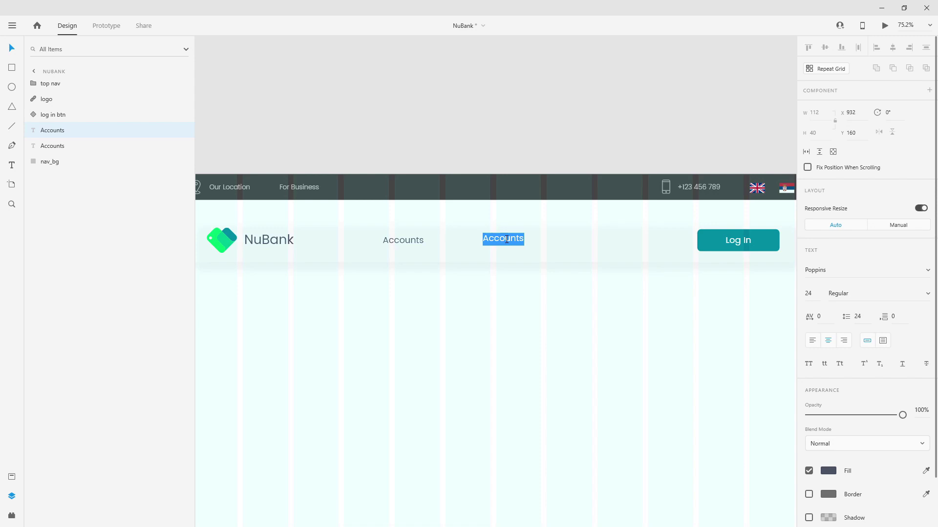
type("Digital")
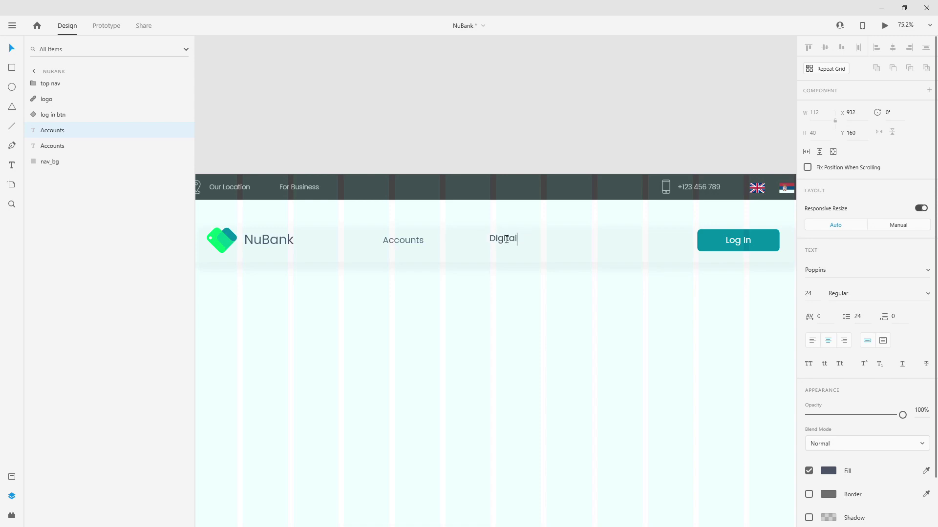
key("Escape")
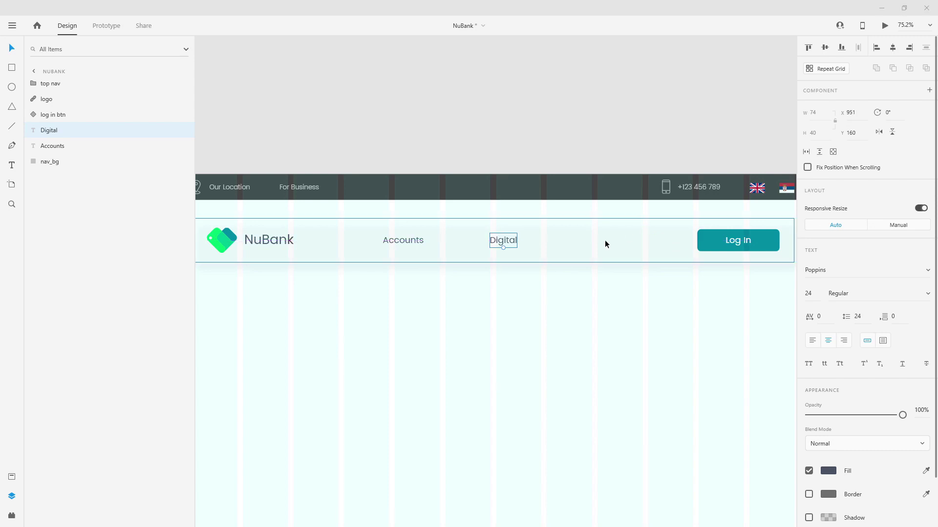
Step: Place "Digital" beside the Log In button and change a duplicate to its left to "Invest"
left_click_drag(495, 241, 591, 242)
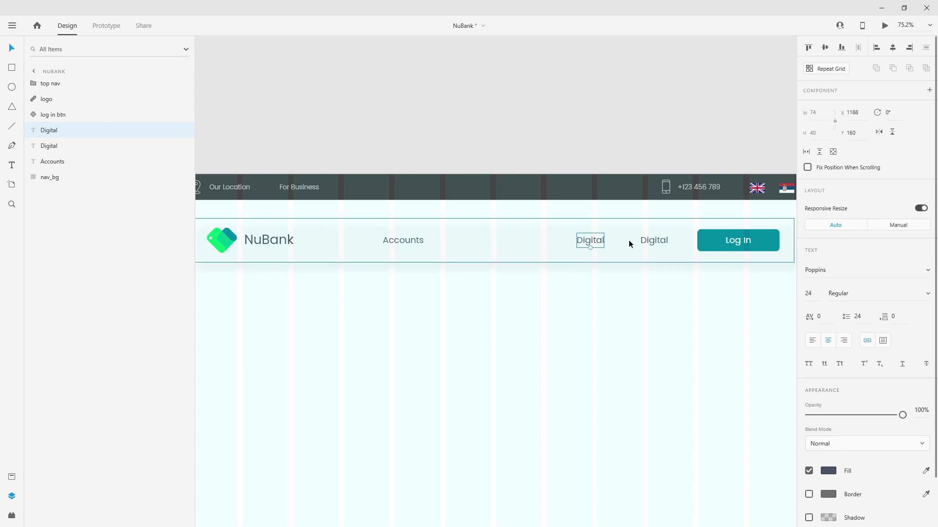
double_click(594, 244)
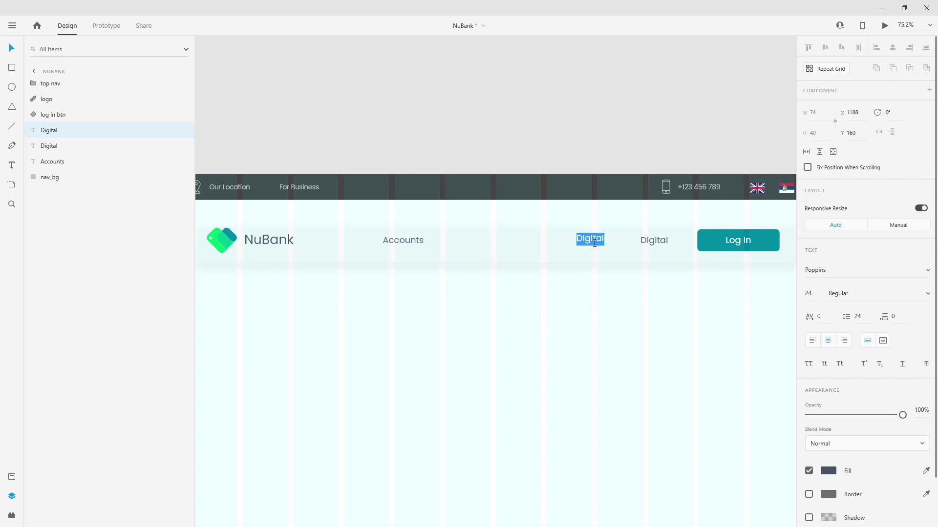
type("Invest")
key("Escape")
Step: Duplicate the "Invest" link to its left and change the copy's text to "Cards"
left_click_drag(596, 241, 556, 241)
key("ctrl+d")
double_click(556, 241)
type("C")
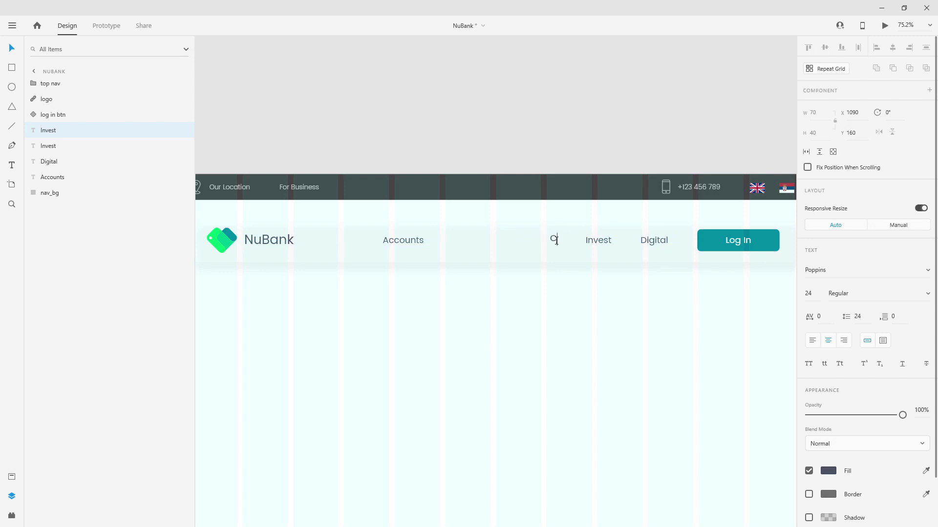
type("ards")
key("Escape")
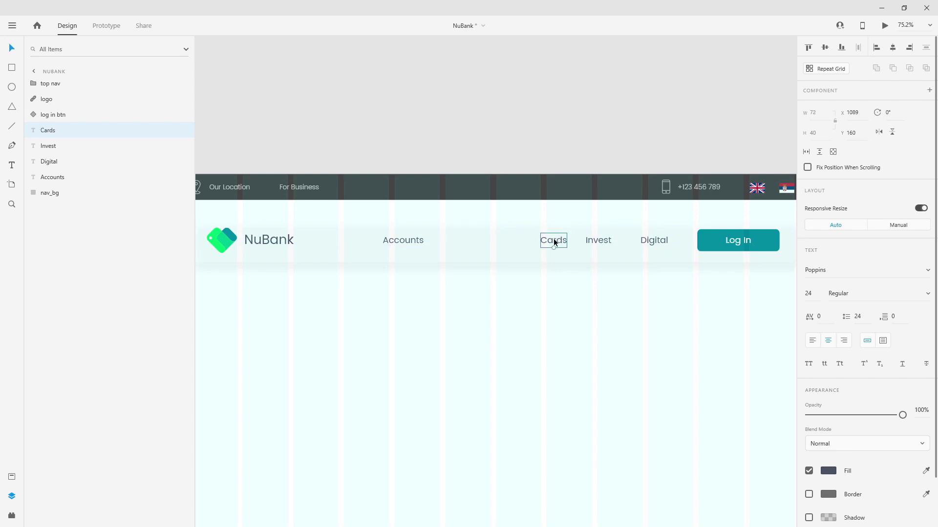
Step: Duplicate the "Cards" link to its left, change the copy's text to "Loans" and adjust its spacing
left_click_drag(554, 242, 490, 238)
key("ctrl+d")
double_click(492, 238)
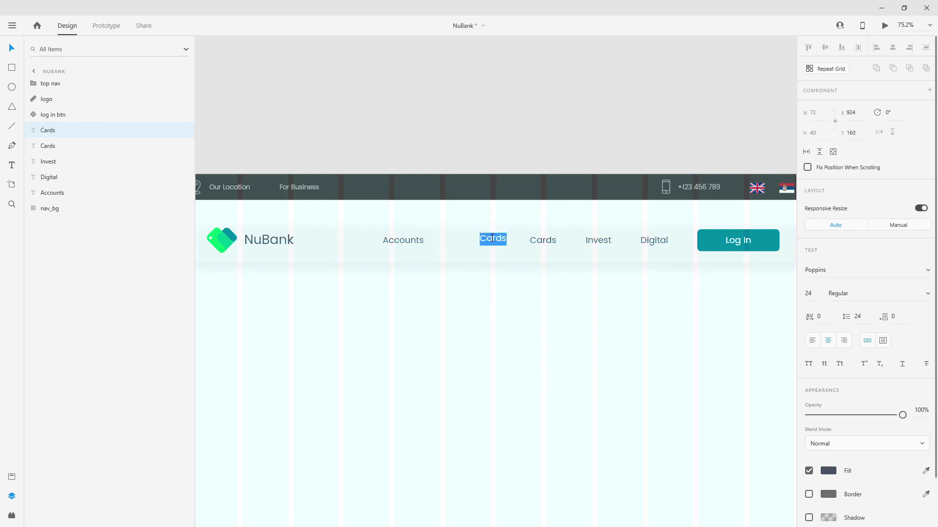
type("Loans")
key("Escape")
left_click_drag(499, 238, 495, 242)
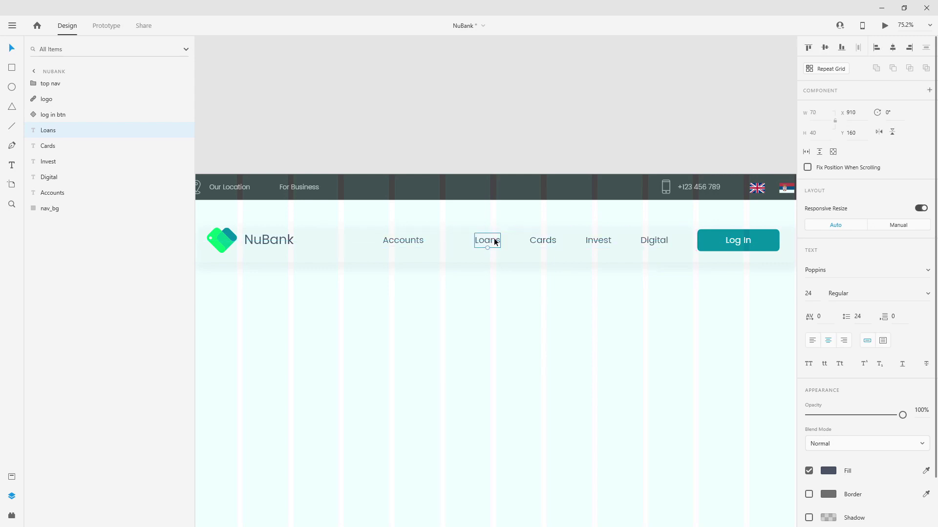
Step: Move the "Accounts" link closer to "Loans" and align the five menu links vertically with "nav_bg"
left_click_drag(396, 240, 418, 243)
scroll(500, 278, "down", 2)
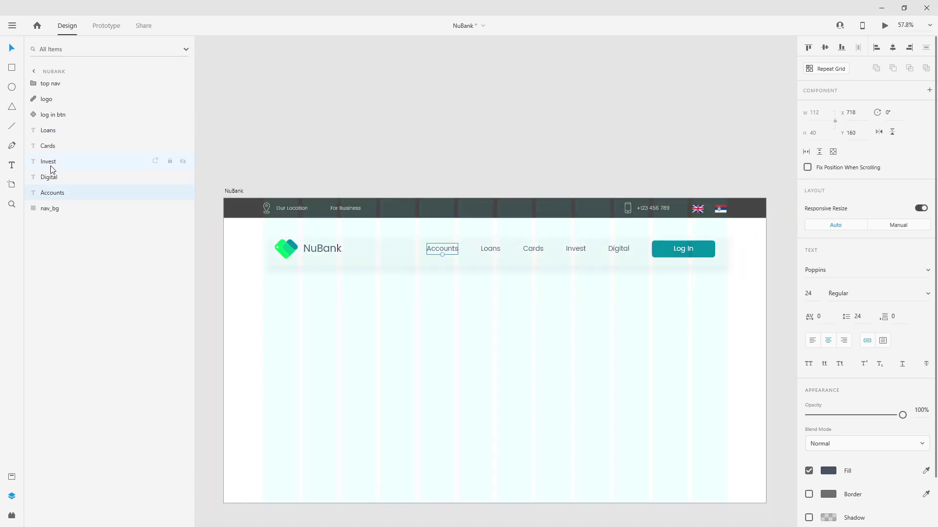
left_click(60, 130, "shift")
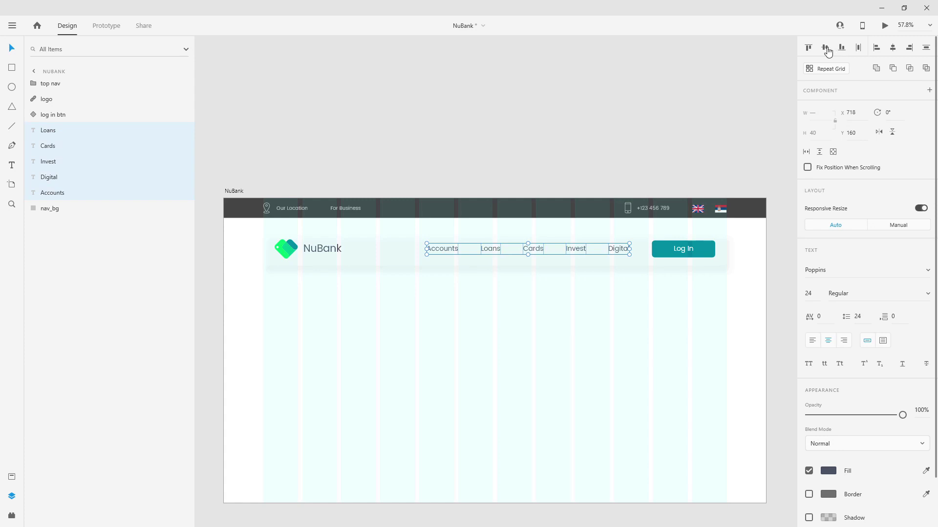
left_click(49, 208, "shift")
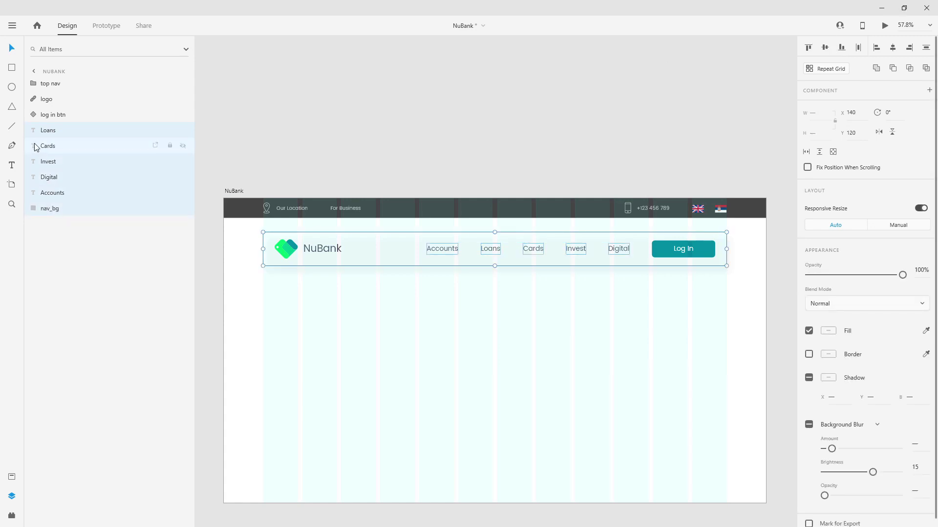
Step: Group the logo, Log In button, five menu links and "nav_bg", and name the group "main_nav"
left_click(58, 115)
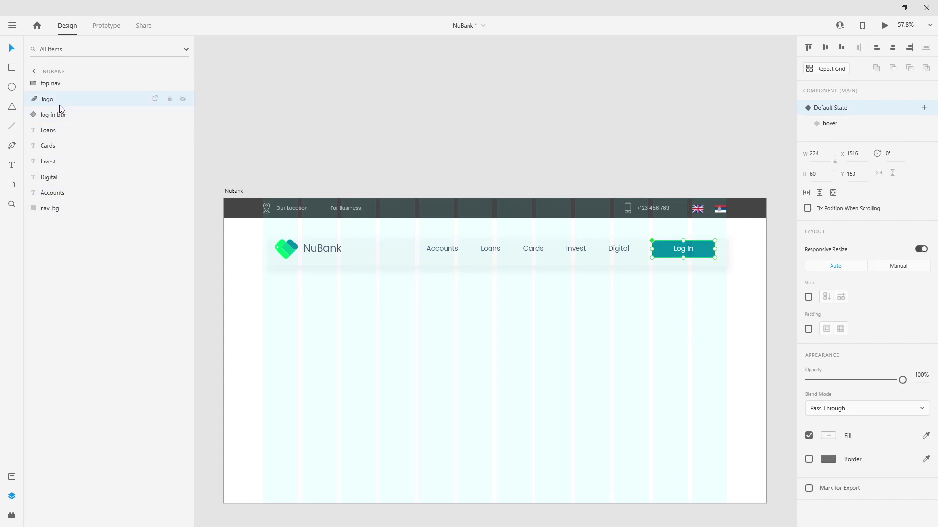
left_click(59, 102, "shift")
left_click(53, 208, "shift")
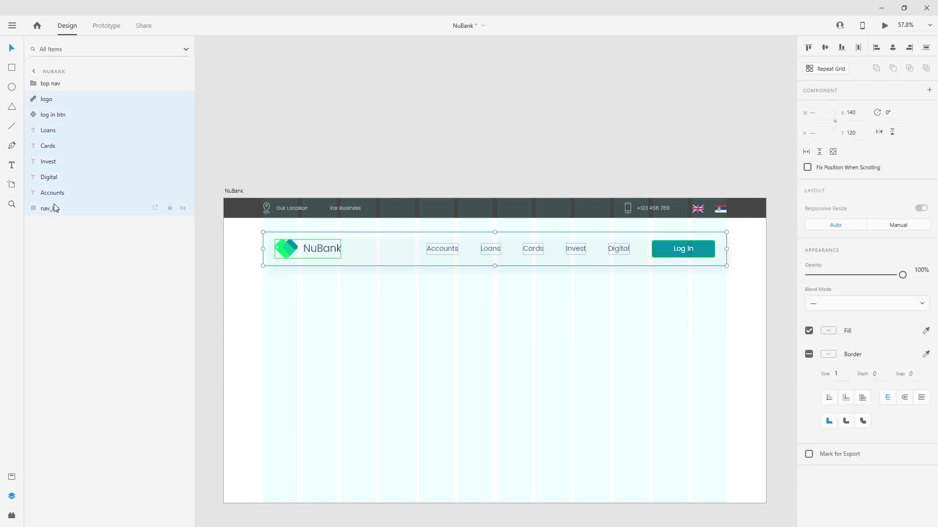
key("ctrl+g")
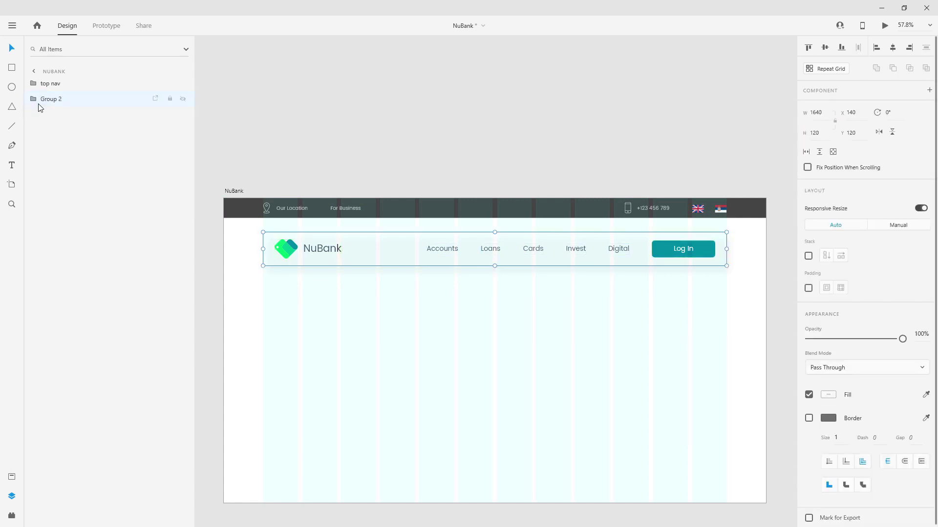
double_click(53, 99)
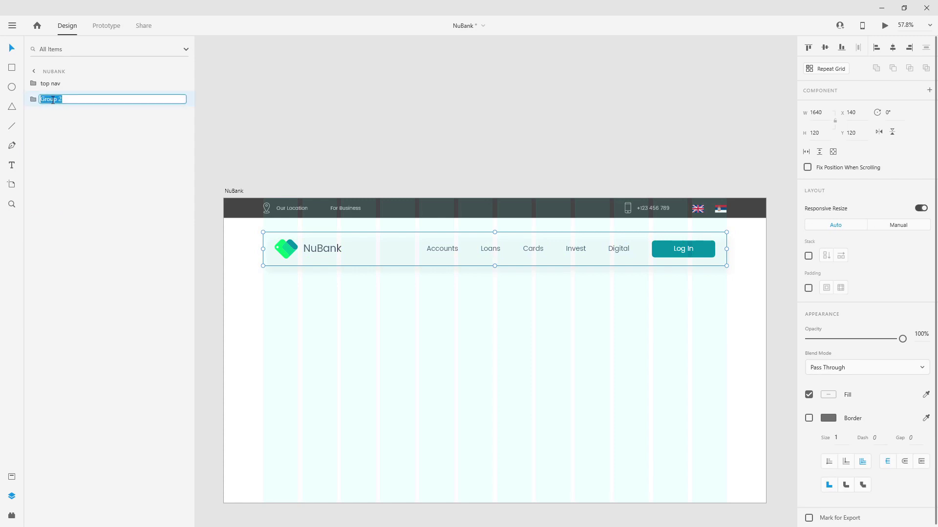
type("main_nav")
key("Return")
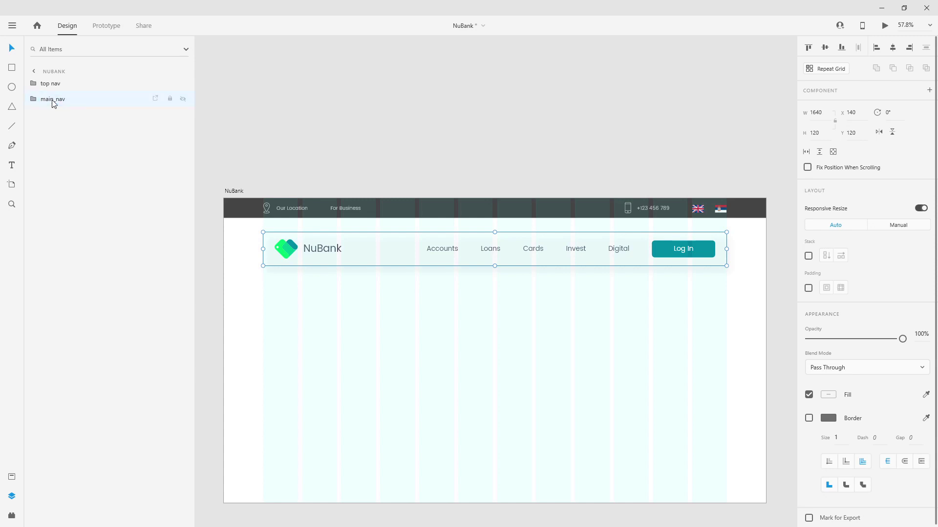
Step: Rename the "top nav" group as "top_nav"
double_click(52, 87)
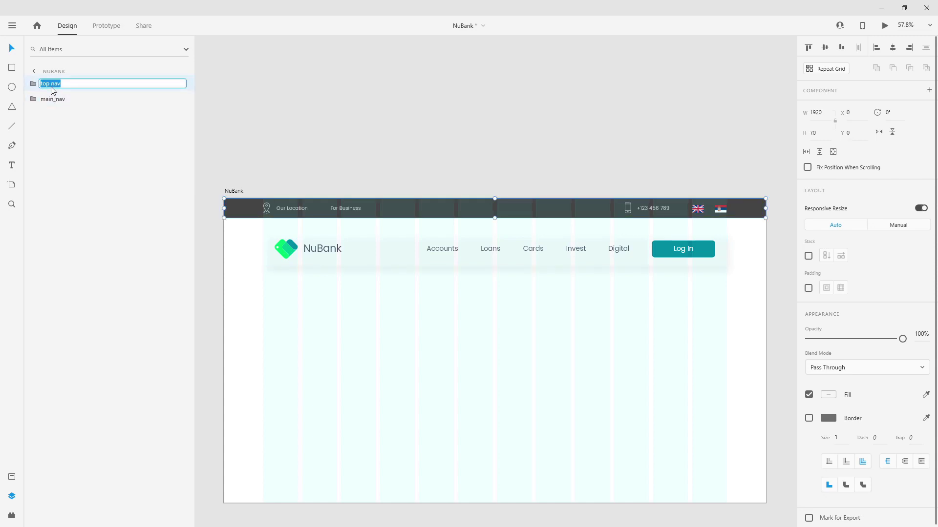
type("top_nav")
key("Return")
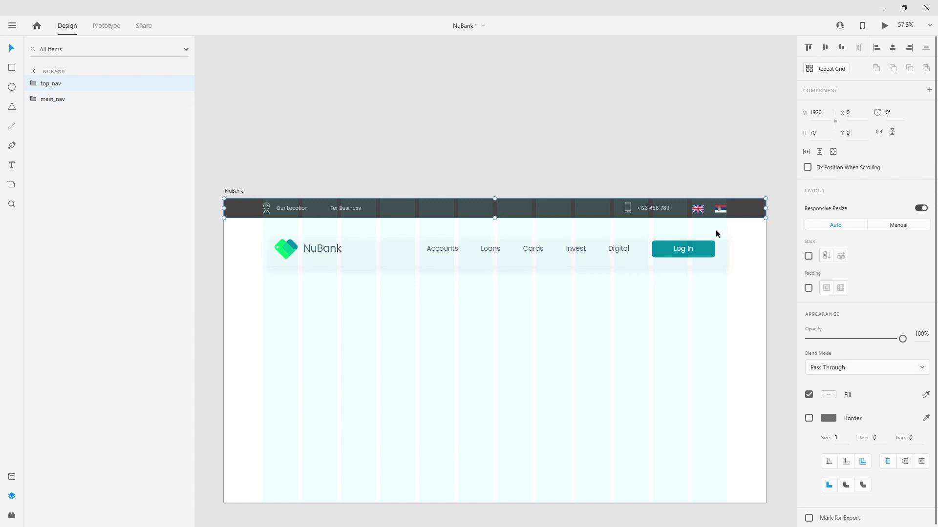
Step: Import the "happy_couple" image and scale it down to about 2117 px wide below the main navigation bar
scroll(502, 294, "down", 3)
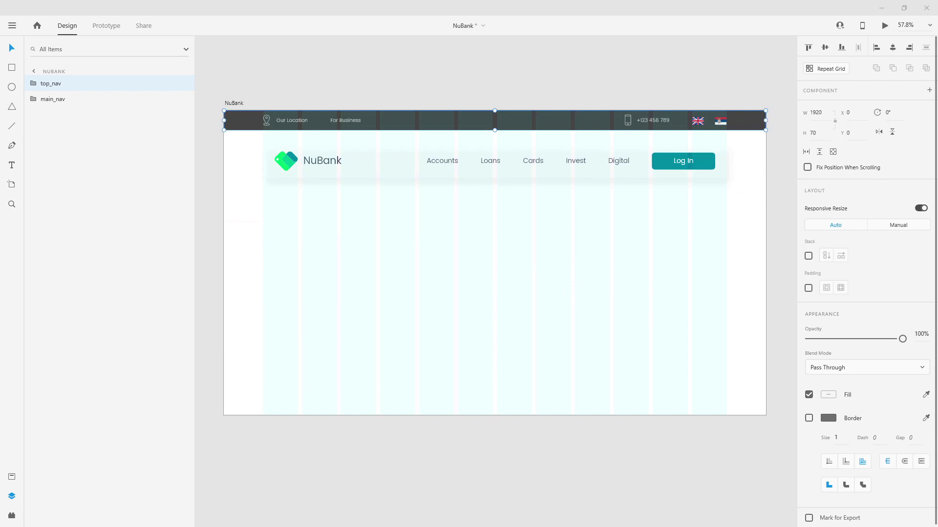
left_click_drag(735, 212, 466, 401)
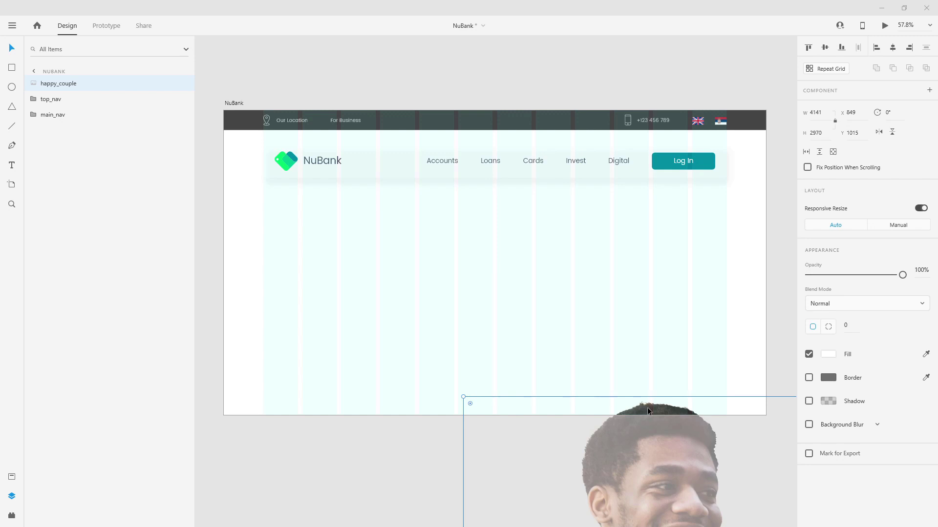
left_click_drag(648, 411, 401, 206)
left_click_drag(214, 192, 502, 398)
left_click_drag(610, 404, 405, 196)
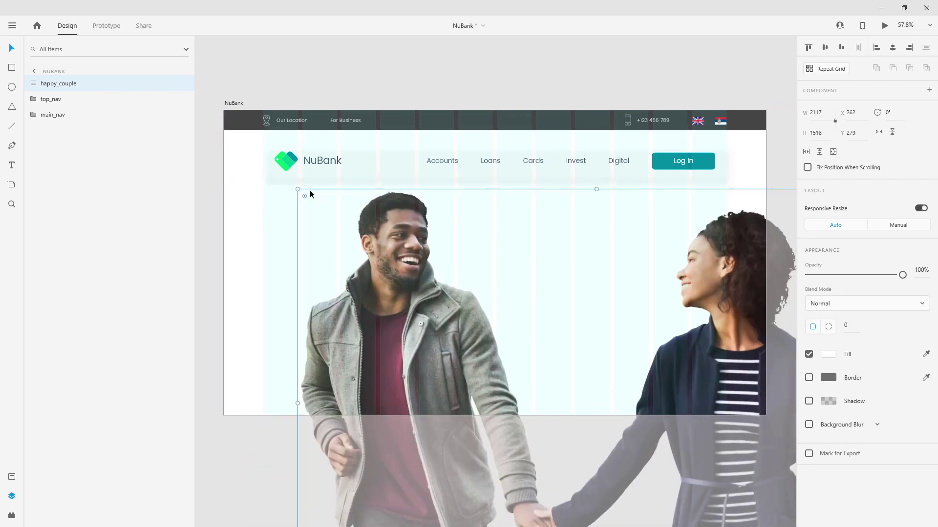
Step: Resize the "happy_couple" image to about 1130 × 810 px and place it along the artboard's lower edge at X 676, Y 270
left_click_drag(297, 188, 459, 222)
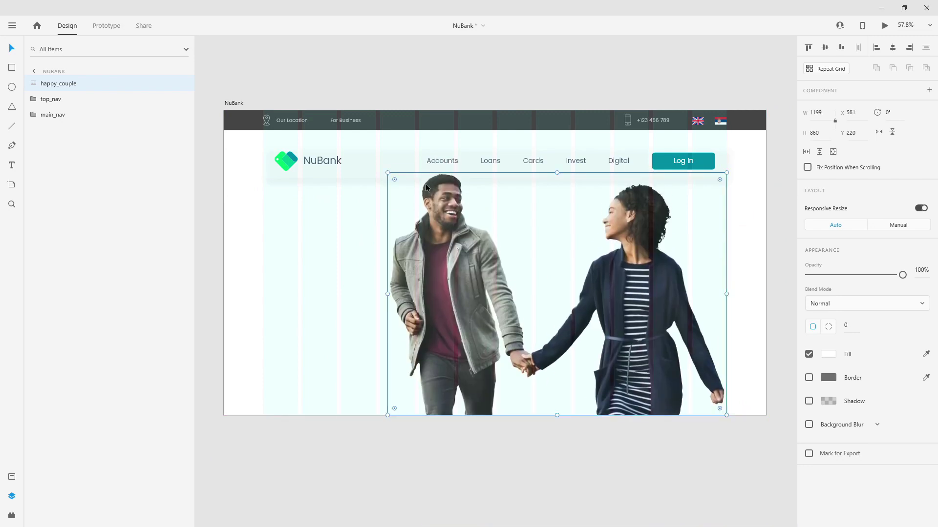
left_click_drag(387, 173, 406, 184)
left_click_drag(452, 236, 461, 237)
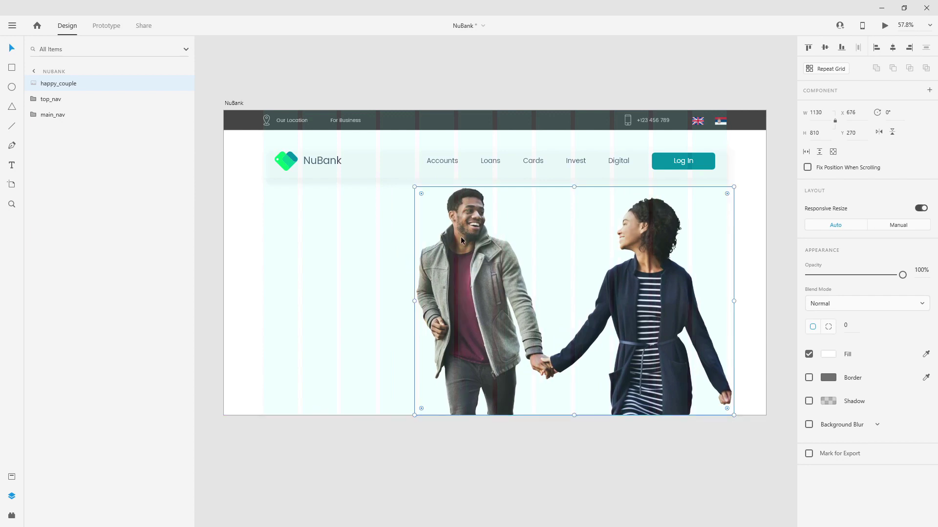
left_click(606, 471)
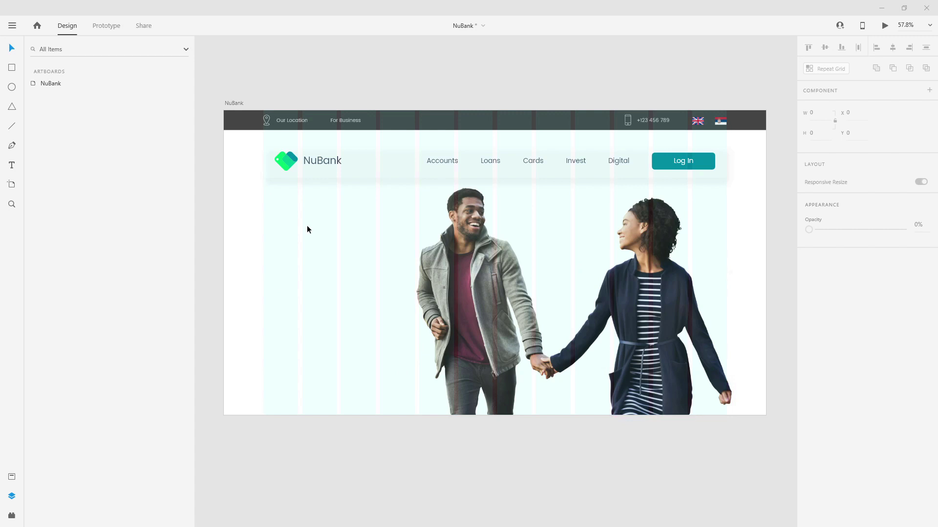
Step: Add the left-aligned two-line headline "New Bank For A New Age" in the Poppins 90pt style and place it at X 140, Y 412
left_click(290, 254)
left_click(298, 253)
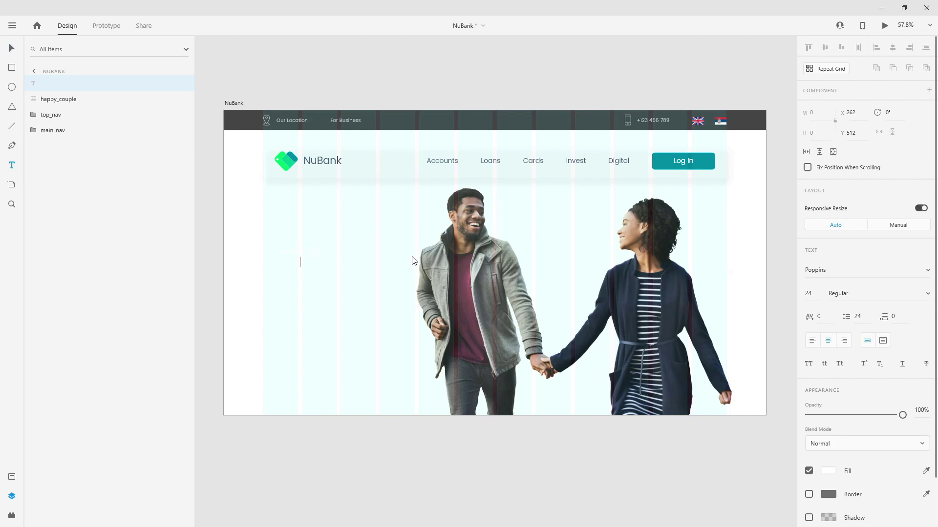
key("ctrl+a")
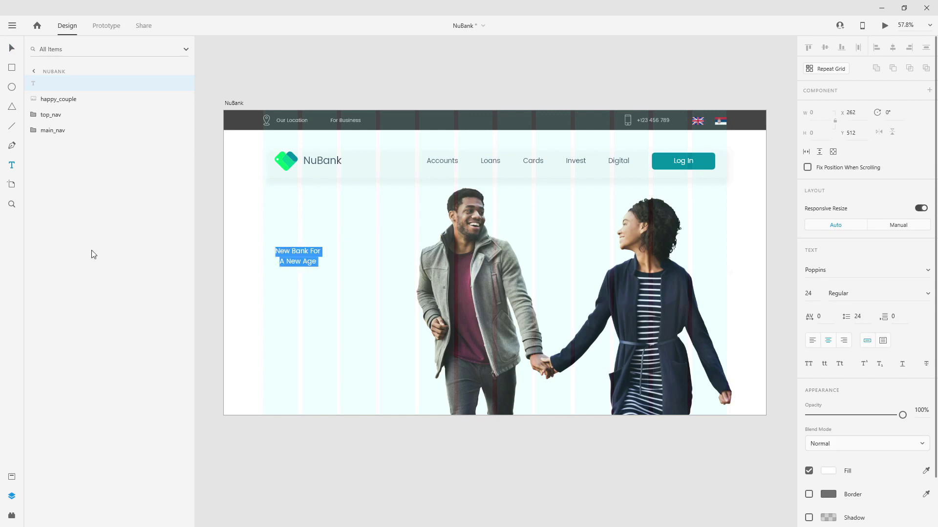
left_click(12, 477)
left_click(93, 254)
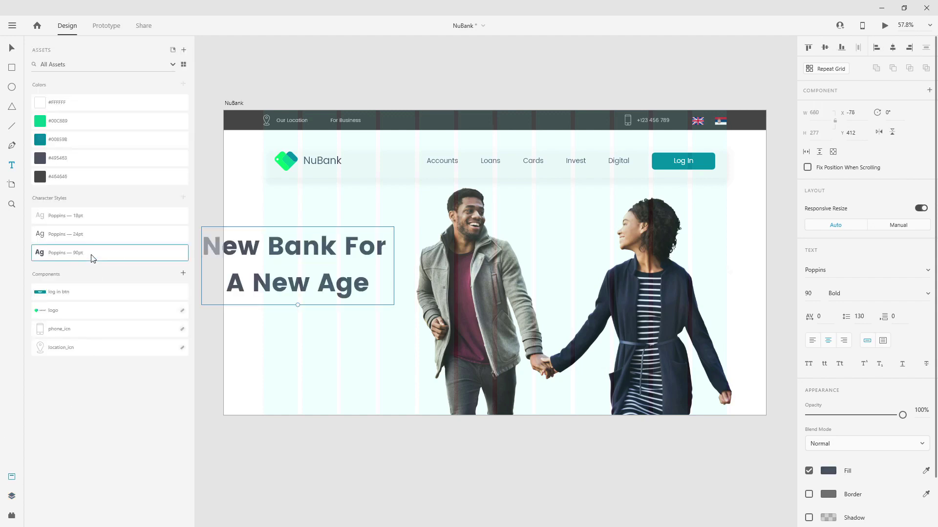
left_click(812, 340)
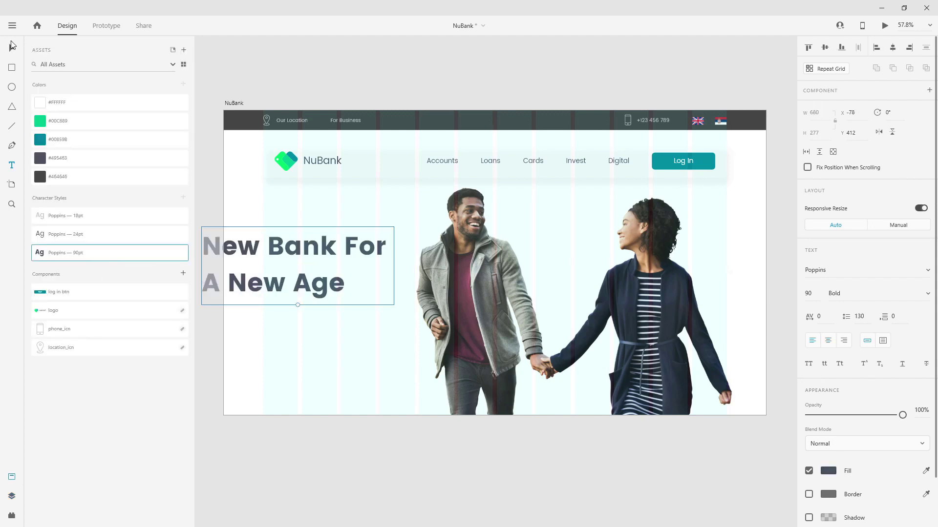
left_click(11, 48)
left_click_drag(273, 238, 334, 238)
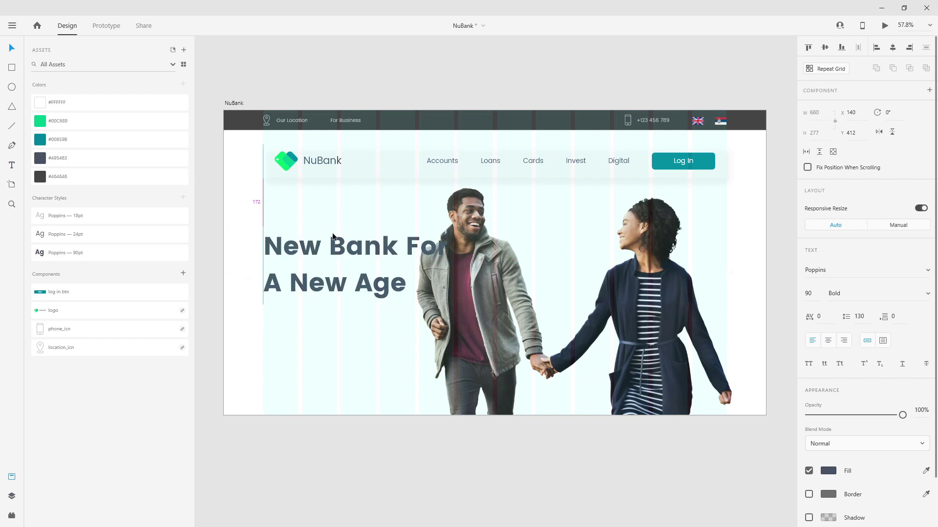
Step: Resize the couple image to about 1084 × 777 px beside the headline, at about X 794, Y 303 along the artboard's lower edge
left_click(496, 242)
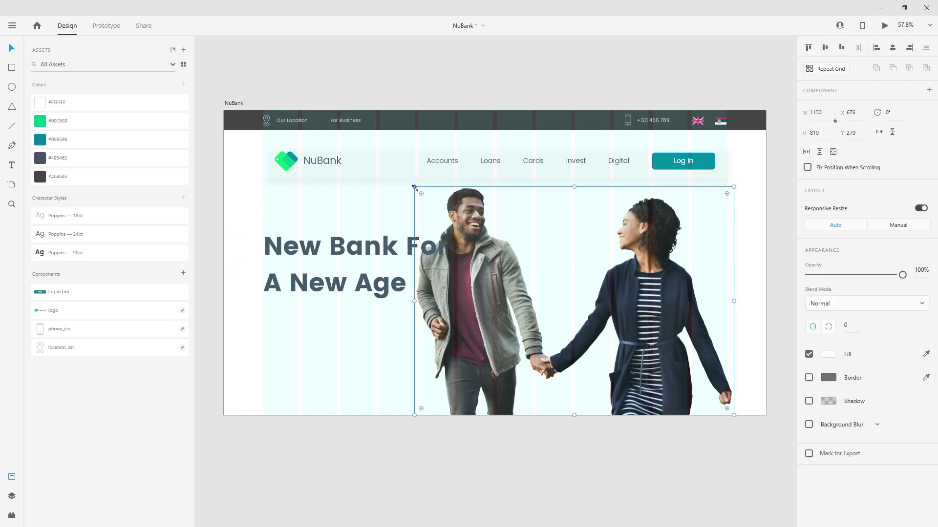
left_click_drag(415, 187, 448, 199)
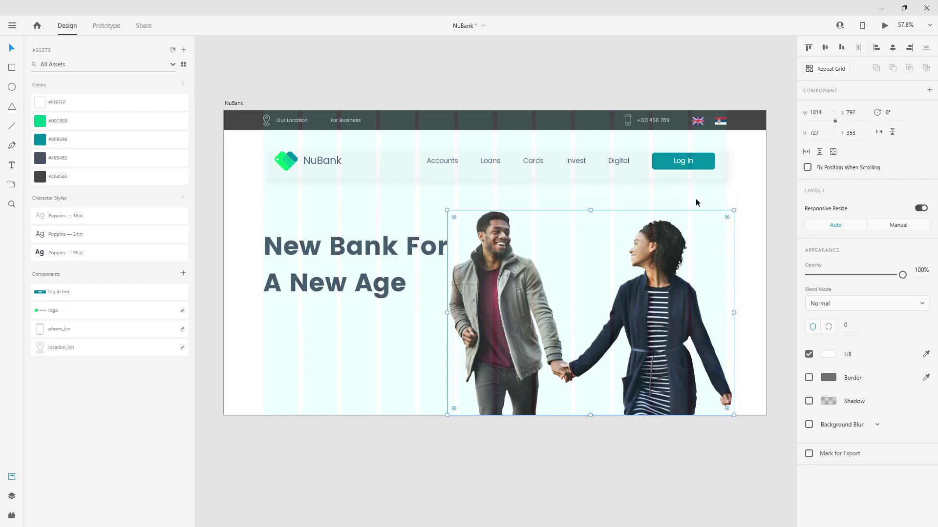
left_click_drag(734, 210, 757, 195)
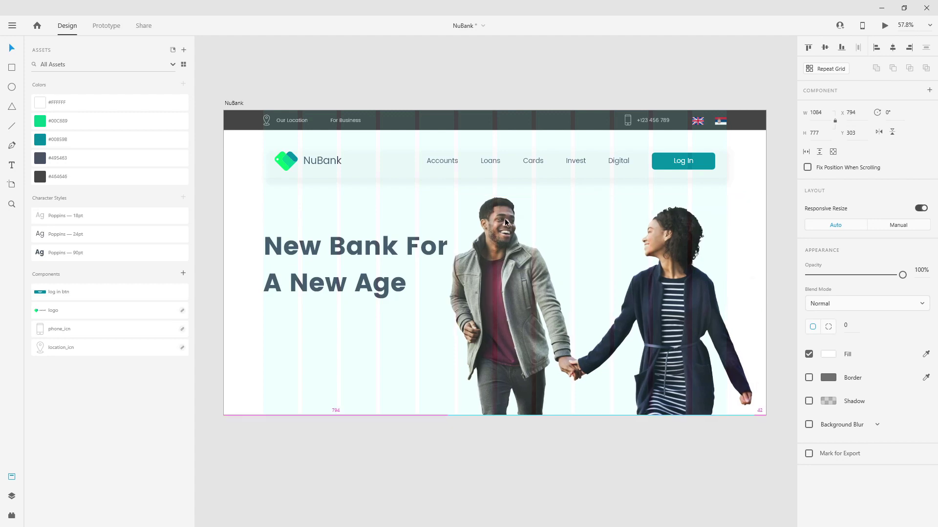
Step: Duplicate the headline below the original and apply the Poppins 24pt character style to the copy
left_click(418, 258)
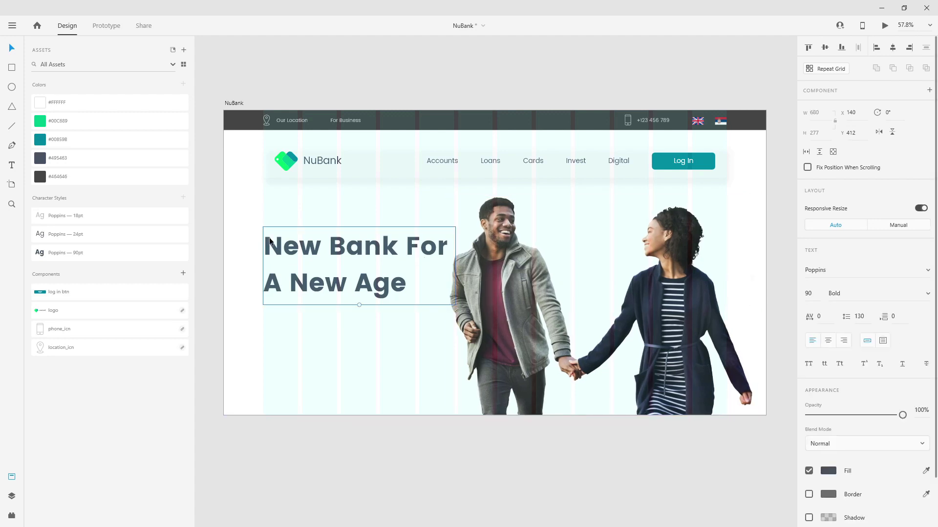
left_click_drag(336, 236, 335, 323, "alt")
left_click(73, 236)
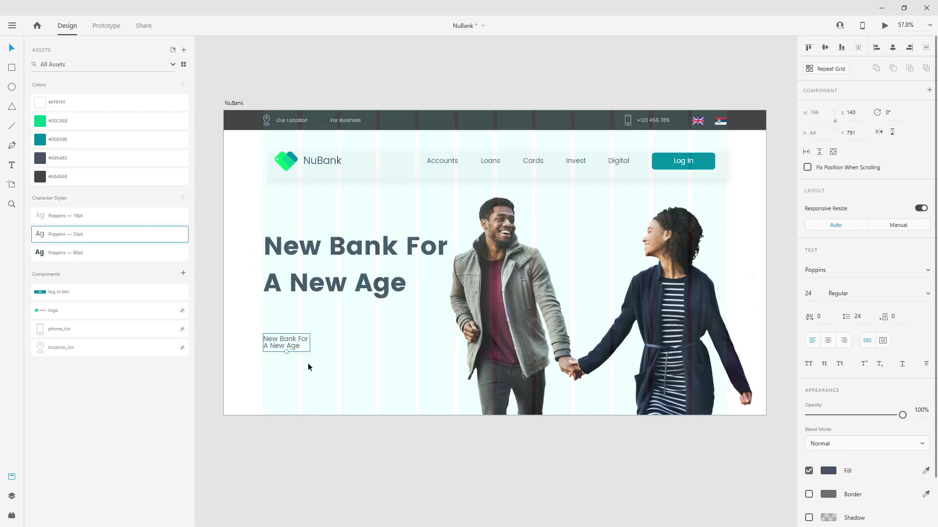
Step: Replace the small copied text below the headline with "Discover why we are the best bank for millennials."
double_click(295, 339)
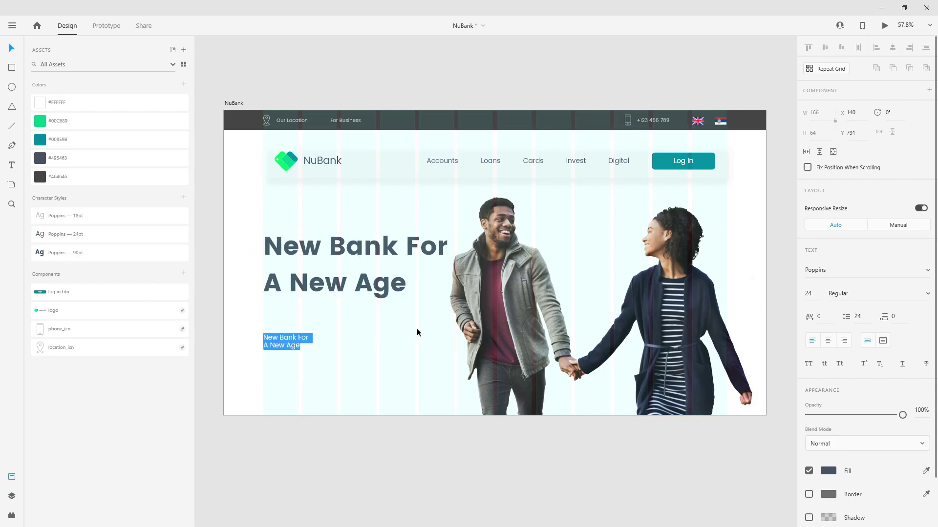
type("Disco")
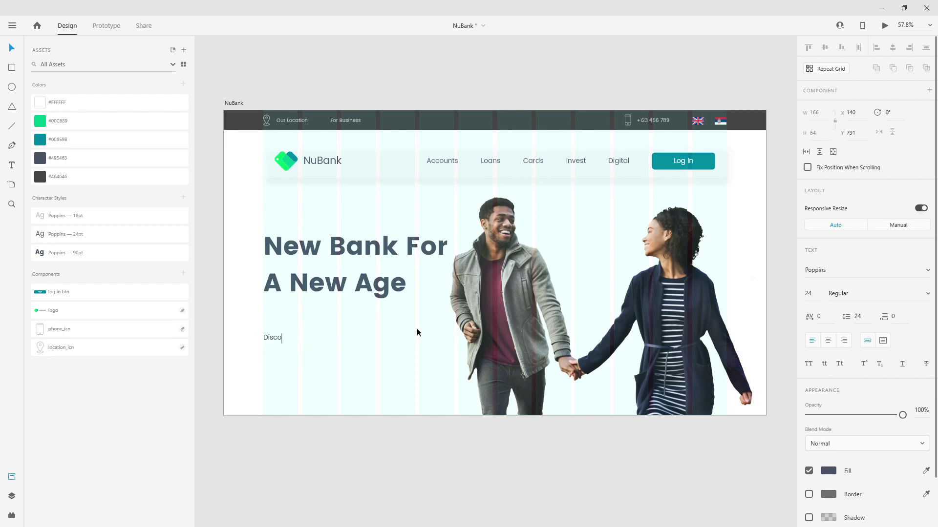
type("ver why we are ")
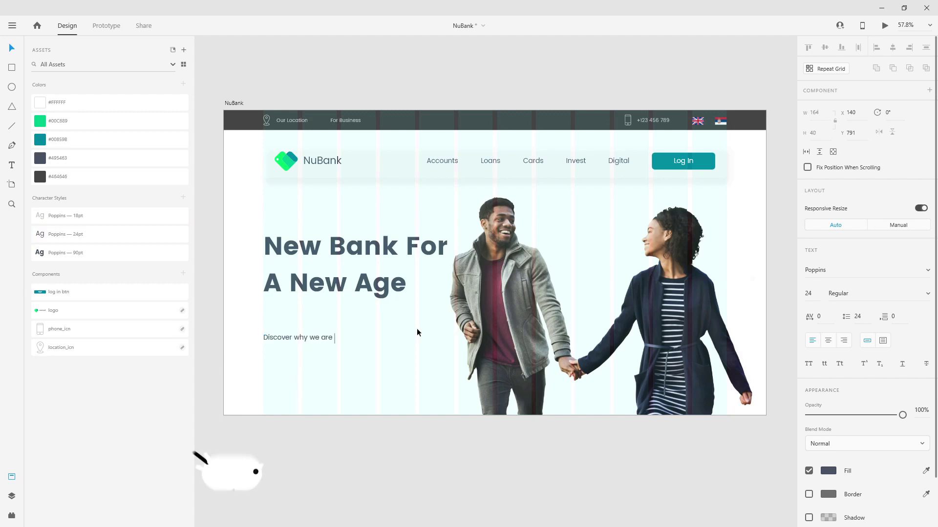
type("the best b")
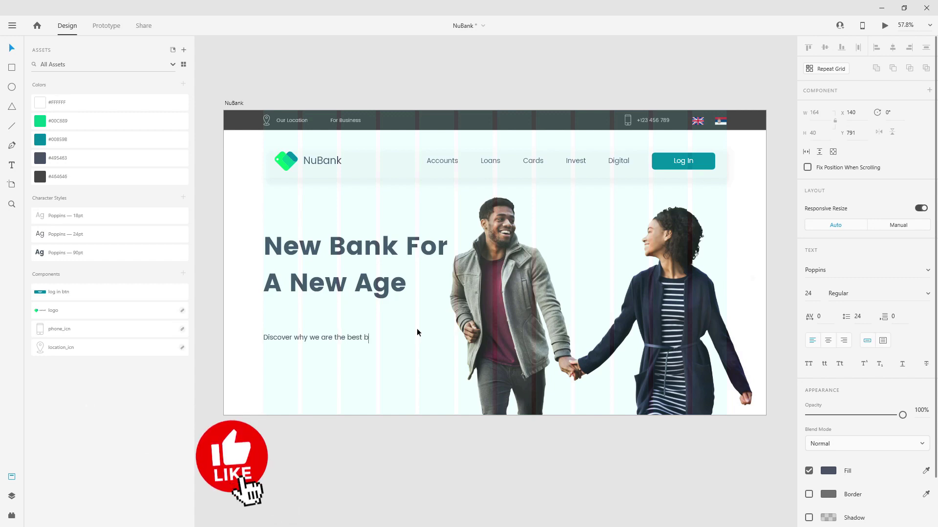
type("ank for mi")
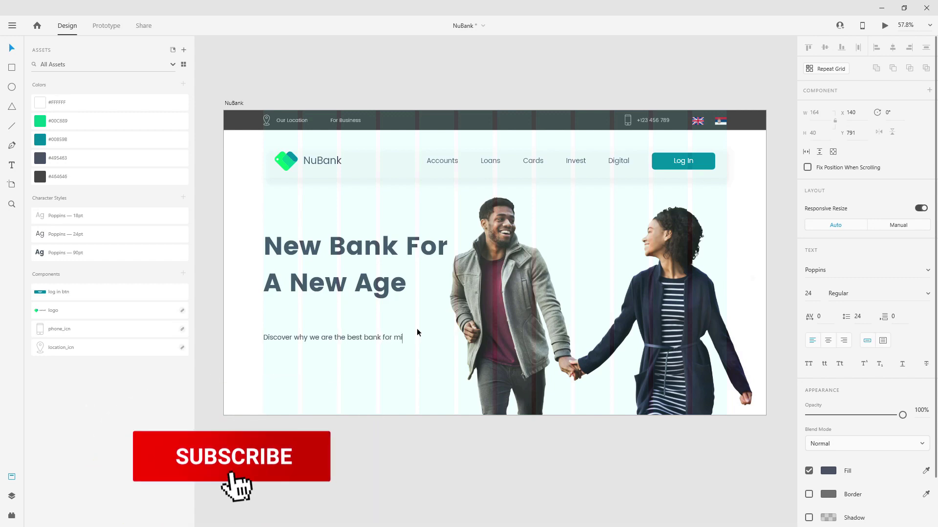
type("llennia")
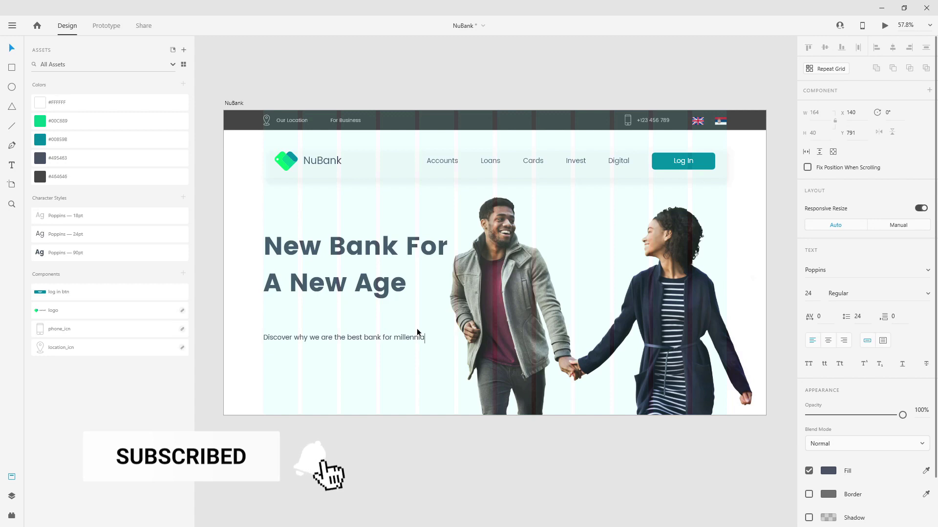
type("ls.")
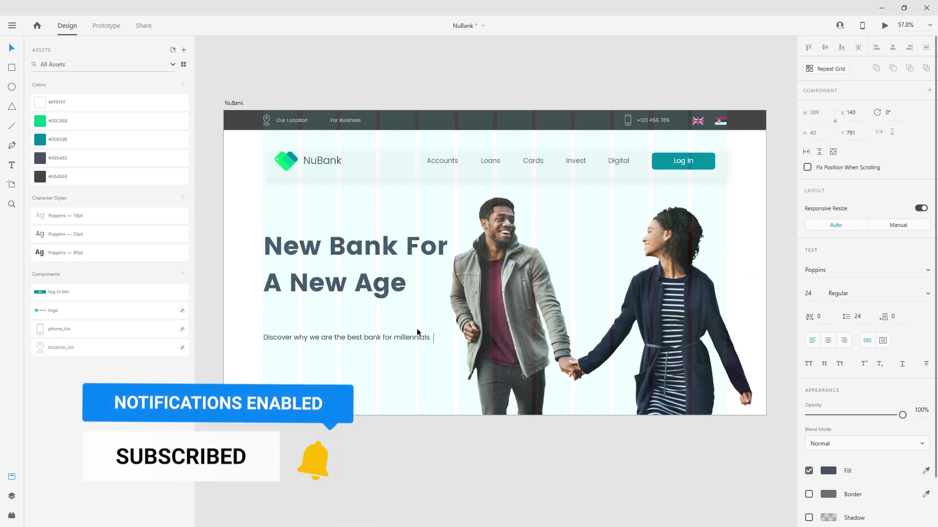
key("Escape")
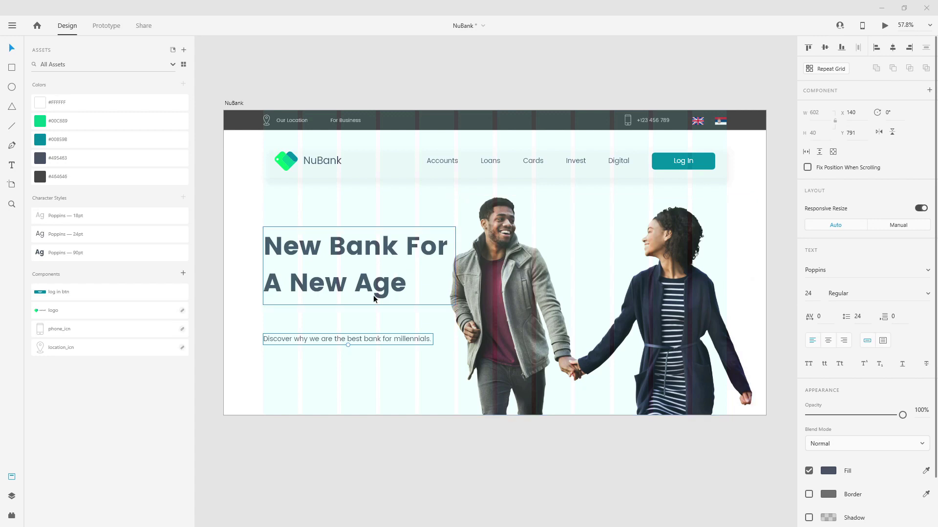
Step: Move the tagline to 50 px below the headline and raise both texts together to about Y 356.5
left_click_drag(371, 337, 369, 321)
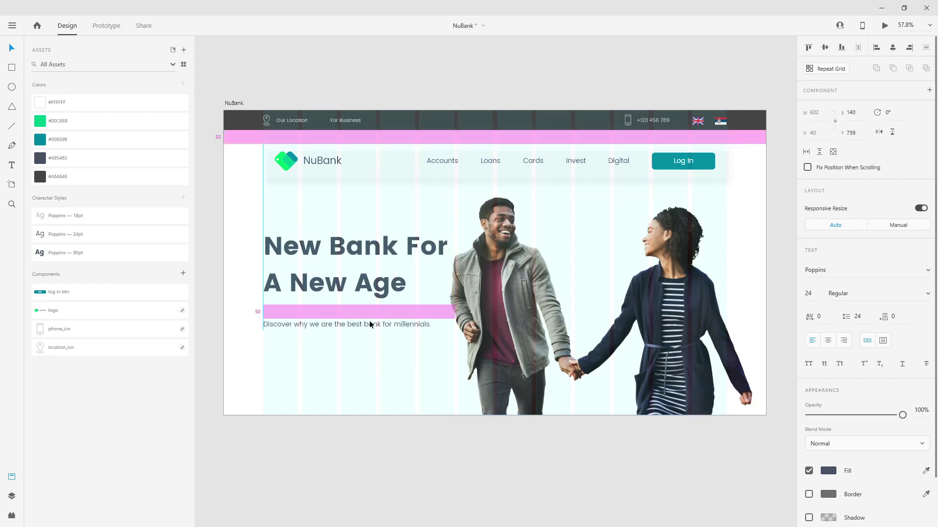
left_click(367, 288, "shift")
left_click_drag(368, 289, 359, 272)
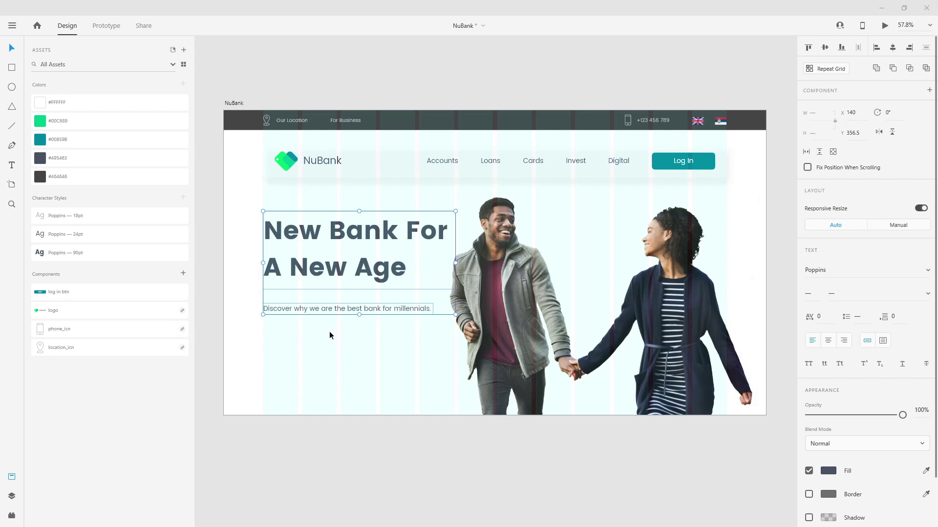
Step: Draw a borderless button rectangle about 398 × 75 px below the tagline, with the teal asset colour and a corner radius of 10
left_click(11, 67)
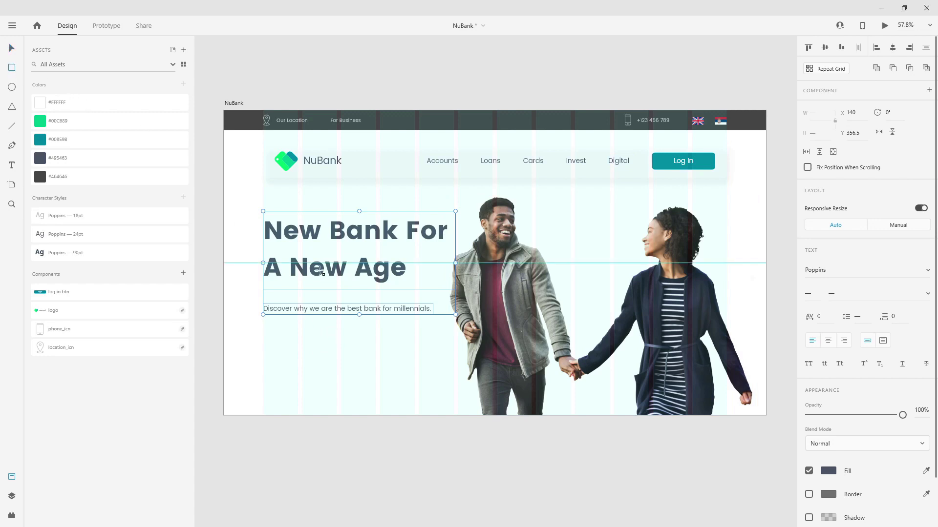
mouse_move(263, 347)
left_mouse_down()
mouse_move(360, 377)
mouse_move(376, 368)
left_mouse_up()
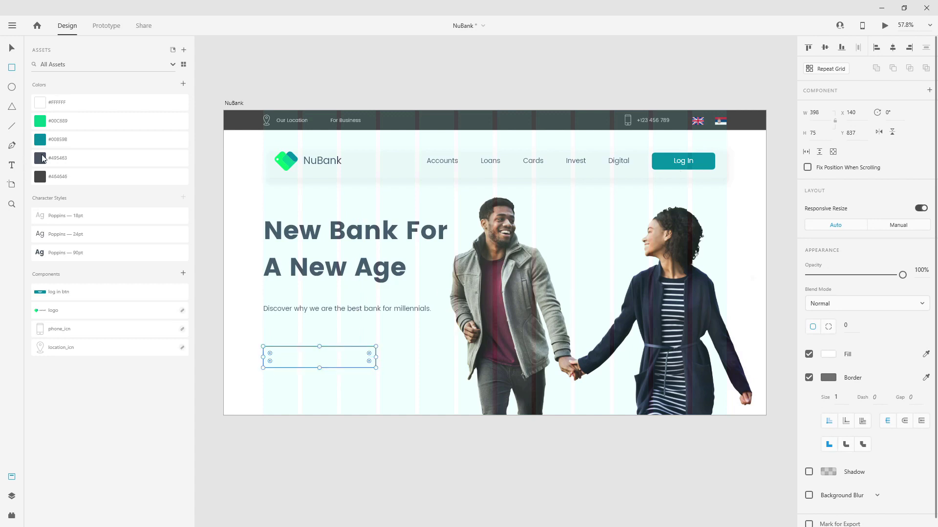
left_click(58, 141)
left_click(852, 325)
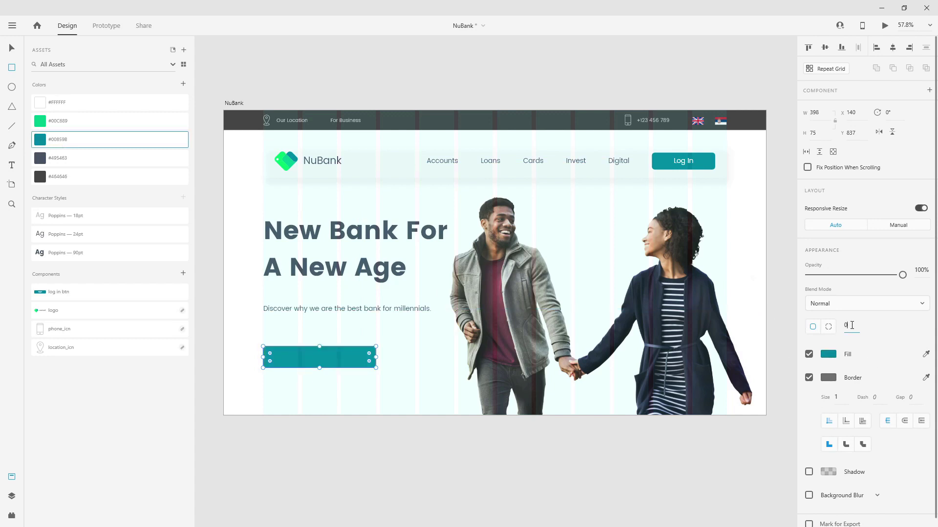
type("10")
left_click(809, 378)
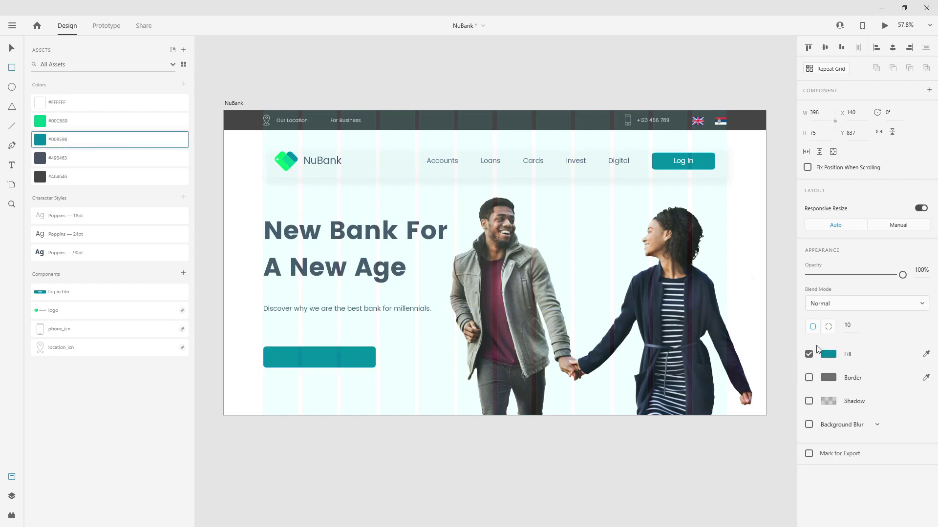
Step: Set the teal button rectangle's width to 366 px and its height to 70 px
left_click(826, 112)
type("366")
key("Tab")
type("70")
key("Return")
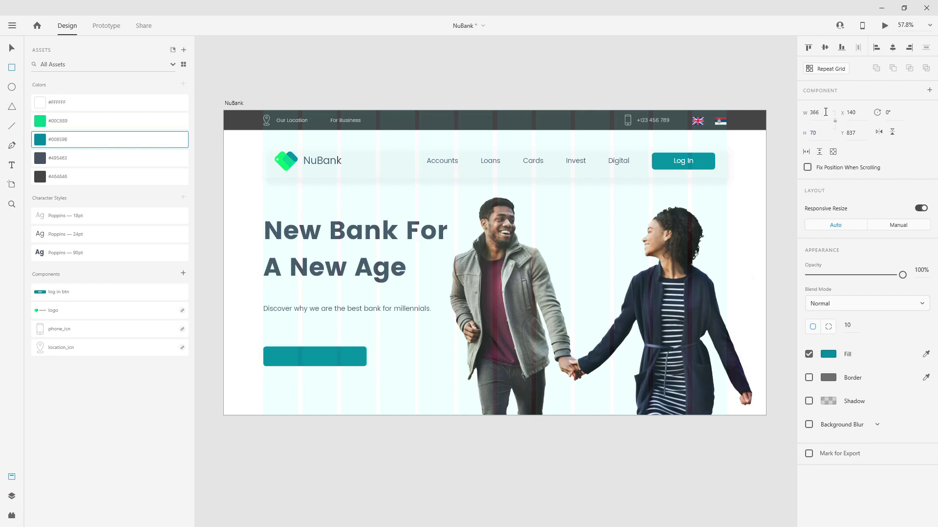
Step: Widen the teal button rectangle to about 398 px so it spans three grid columns
scroll(235, 380, "up", 5)
key("v")
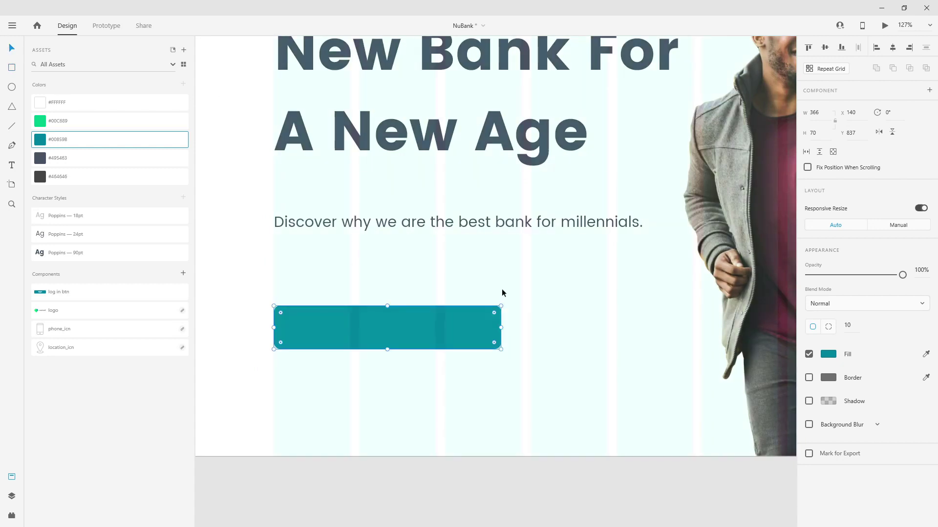
left_click_drag(500, 326, 521, 327)
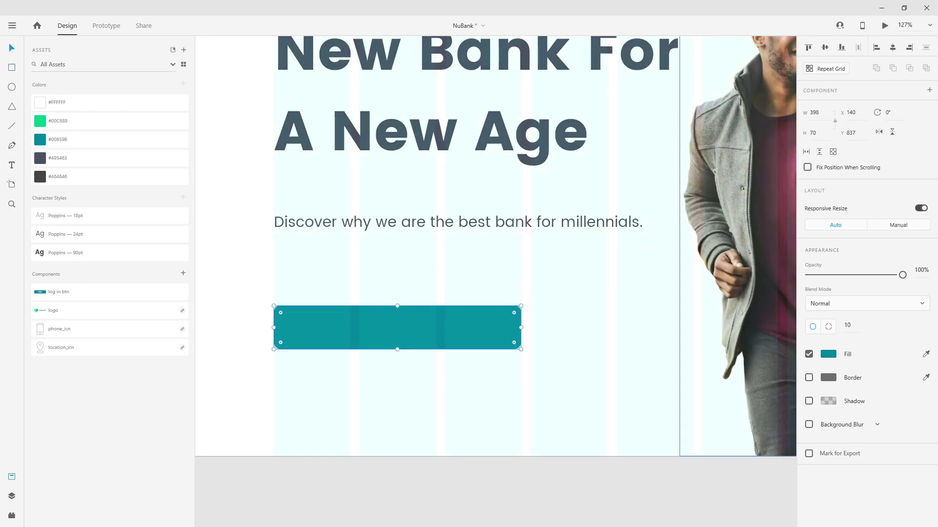
Step: Add the text "Learn More" above the teal rectangle in the Poppins 24pt style, coloured white and centre-aligned
left_click(12, 166)
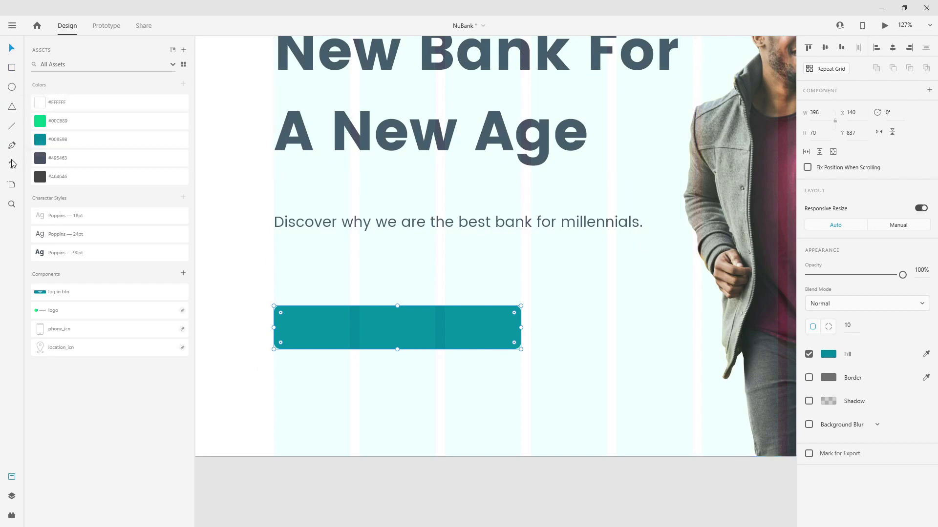
left_click(382, 298)
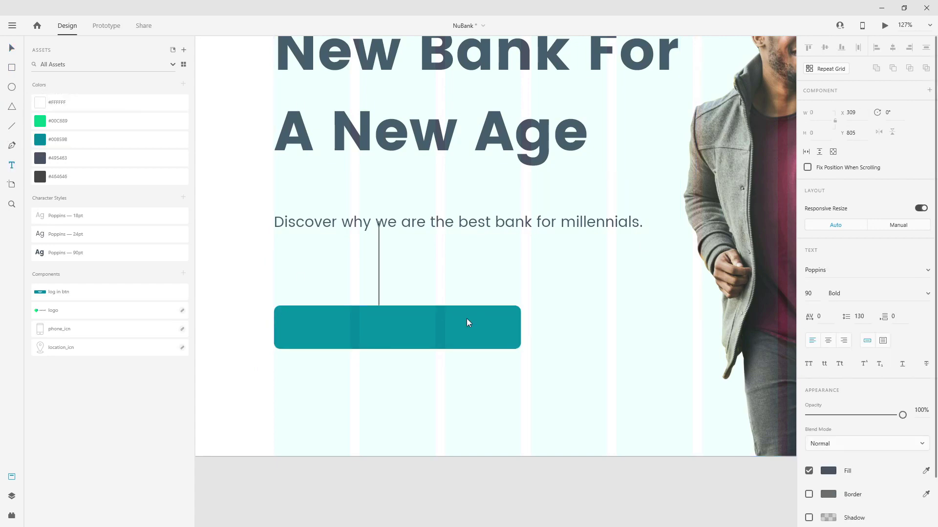
type("Learn ")
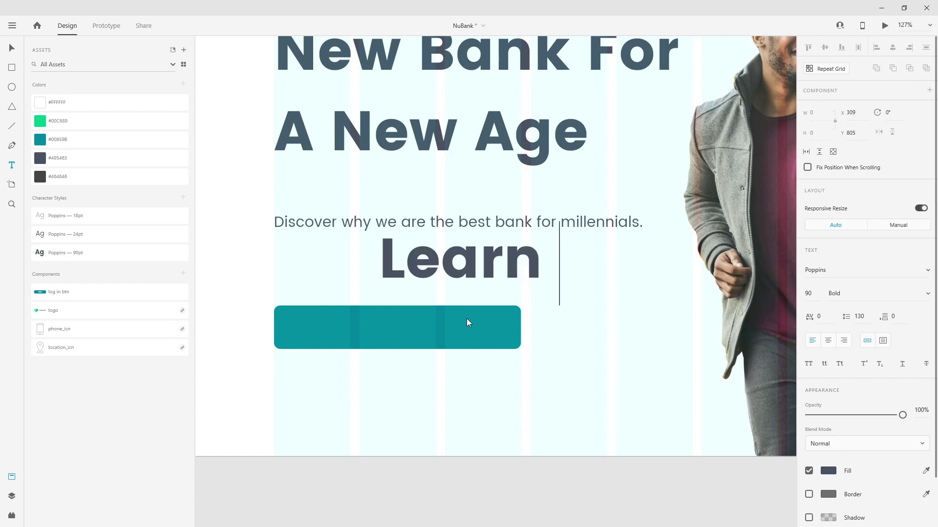
type("More")
key("ctrl+a")
left_click(97, 235)
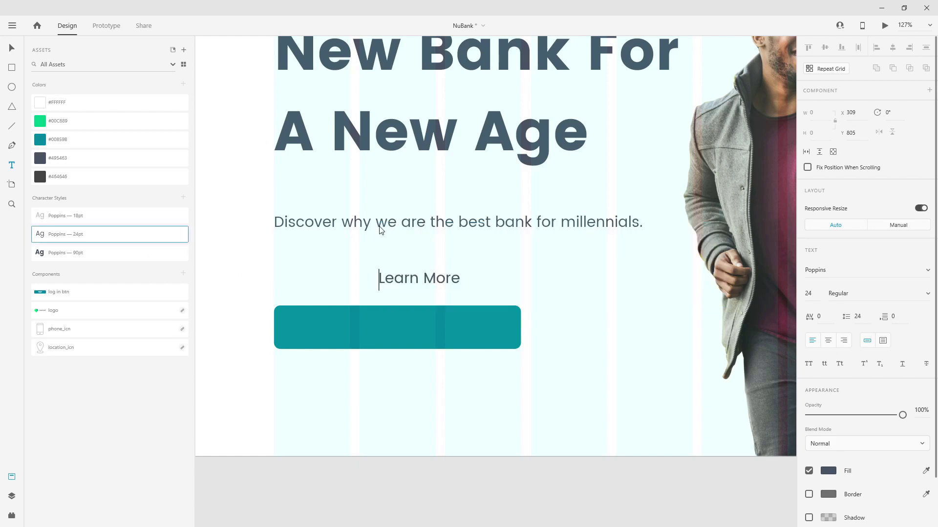
left_click(90, 102)
key("ctrl+a")
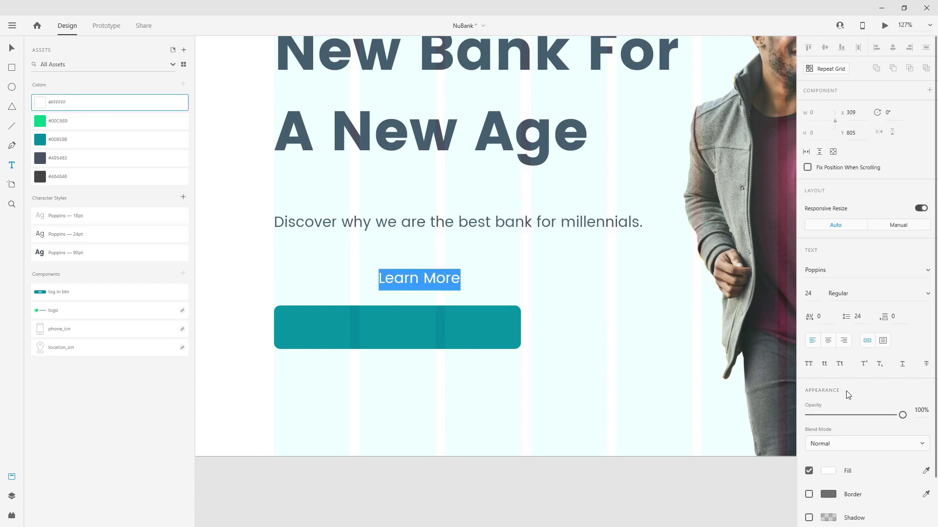
left_click(828, 340)
key("Escape")
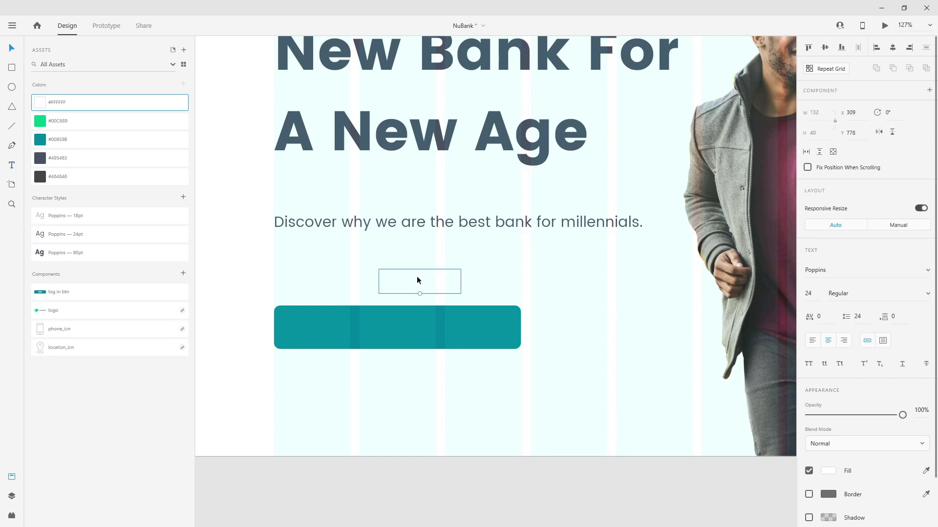
Step: Move the "Learn More" text onto the teal rectangle and centre the two horizontally with each other
left_click_drag(417, 280, 395, 323)
left_click(499, 338, "shift")
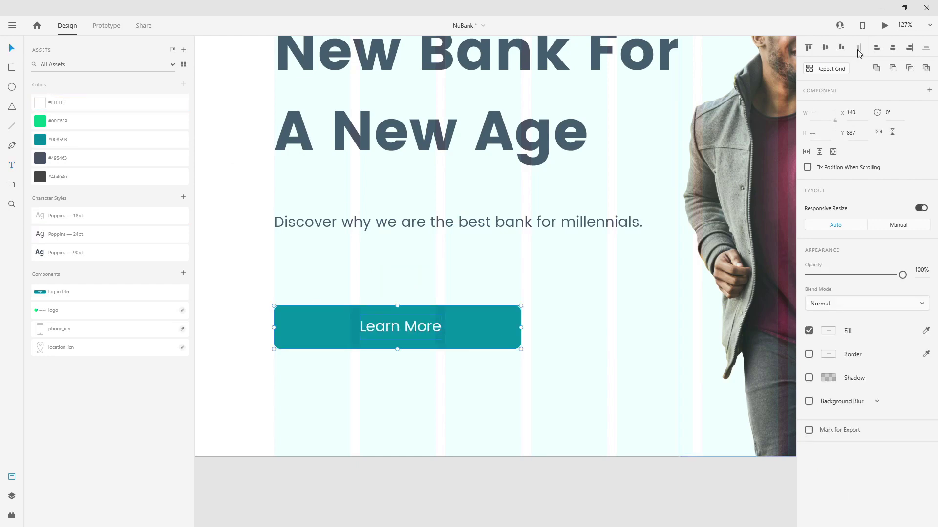
left_click(892, 49)
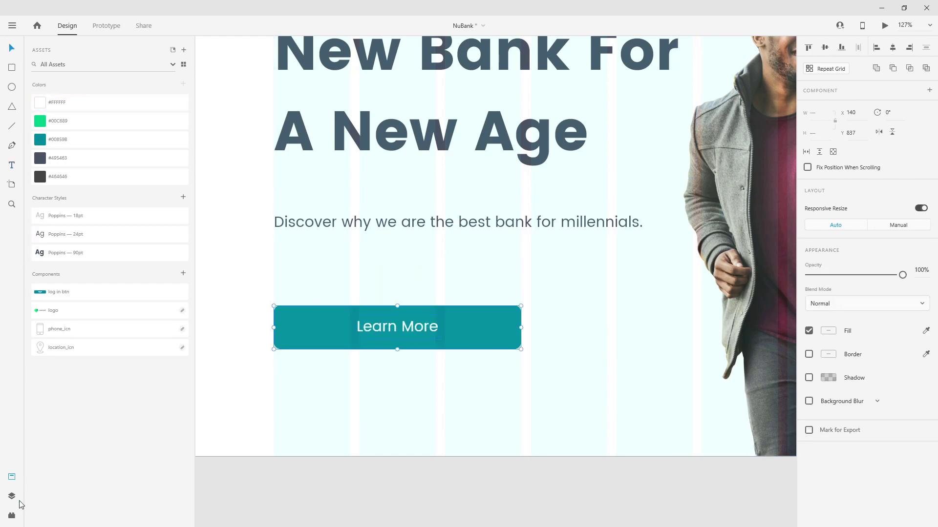
Step: Rename the teal button rectangle's layer as btn_bg
left_click(12, 496)
double_click(54, 98)
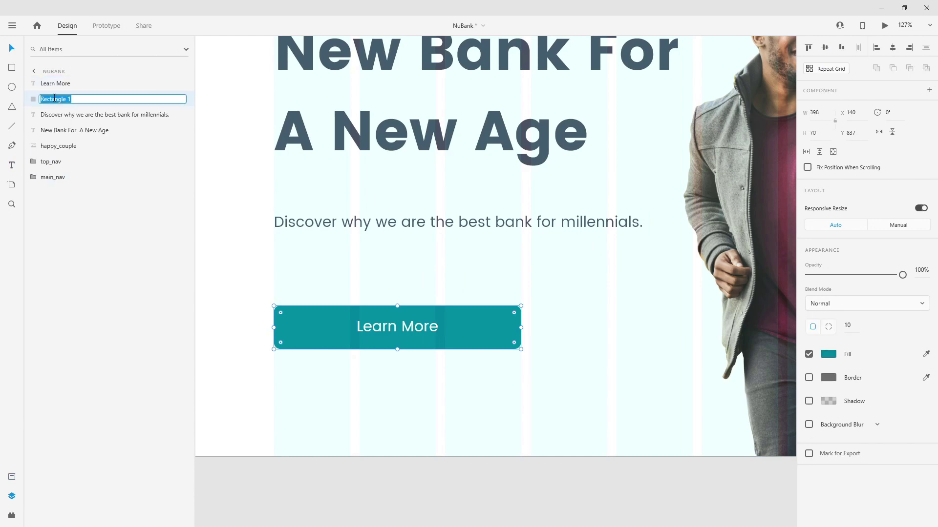
type("btn_lg")
key("Return")
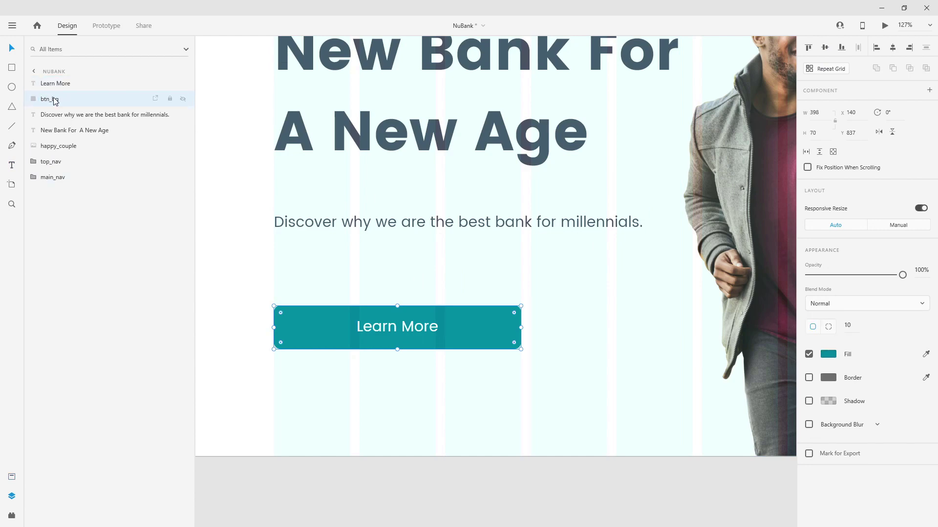
Step: Group the Learn More text with btn_bg at the bottom of the layer stack and name the group main_btn
left_click(56, 88, "shift")
left_click_drag(56, 88, 64, 198)
key("ctrl+g")
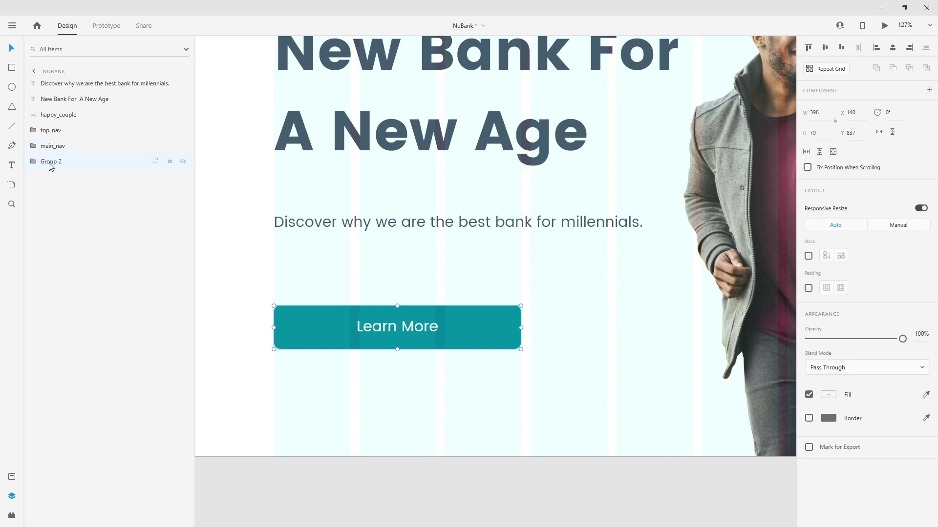
double_click(50, 162)
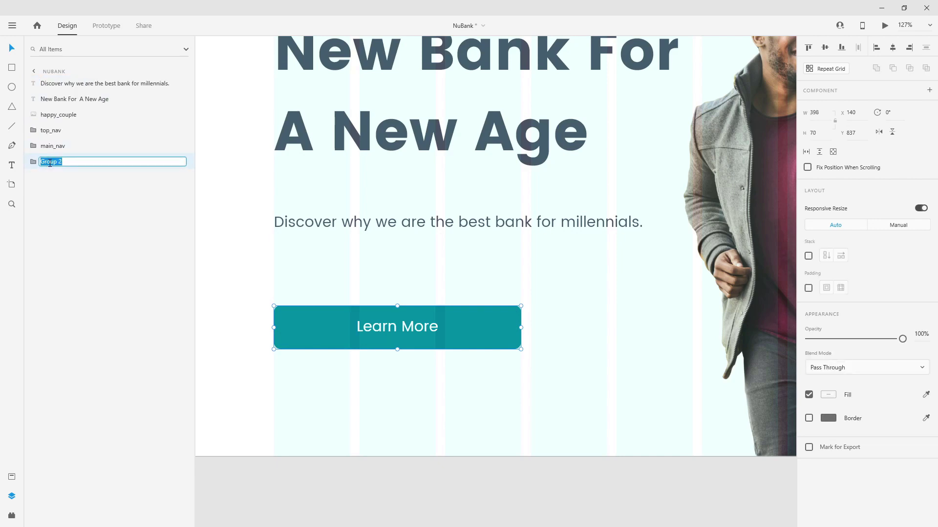
type("main_btn")
key("Return")
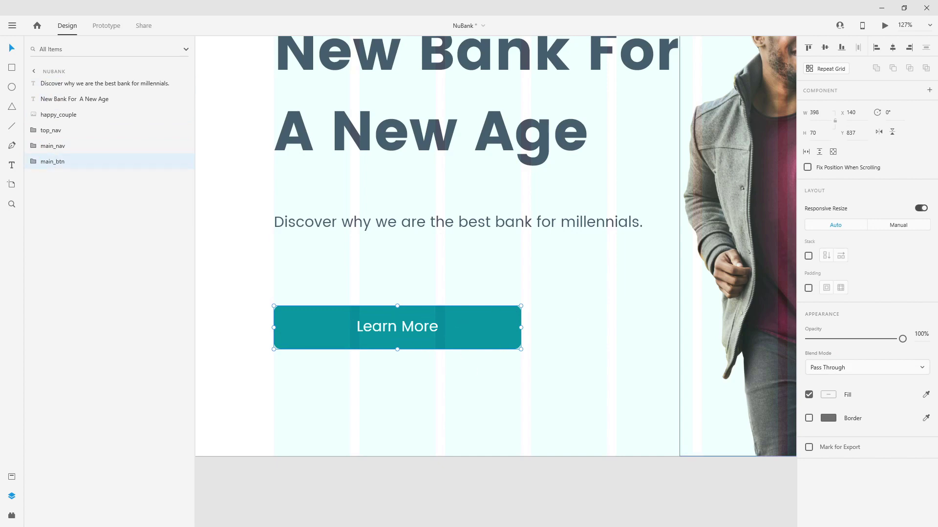
Step: Move the main_btn group up to Y 774 below the tagline and convert it into a component
key("alt")
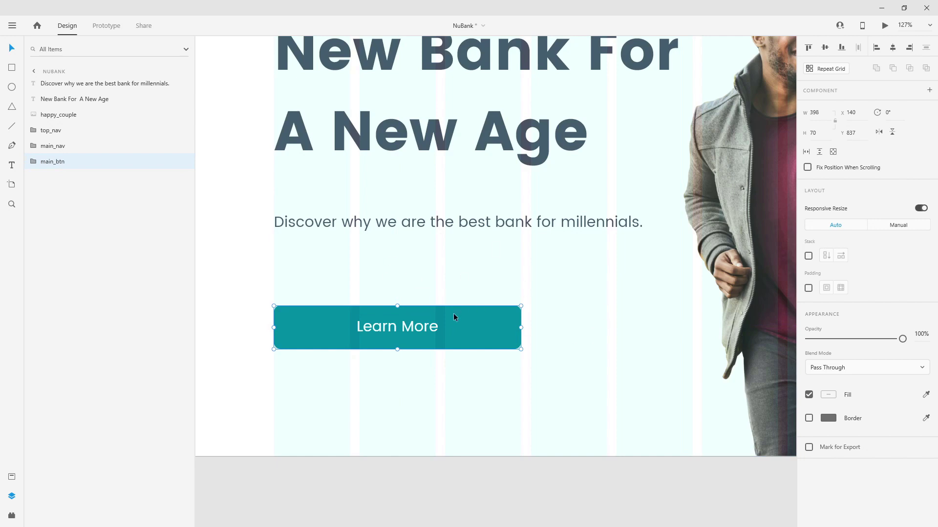
left_click_drag(453, 317, 453, 272)
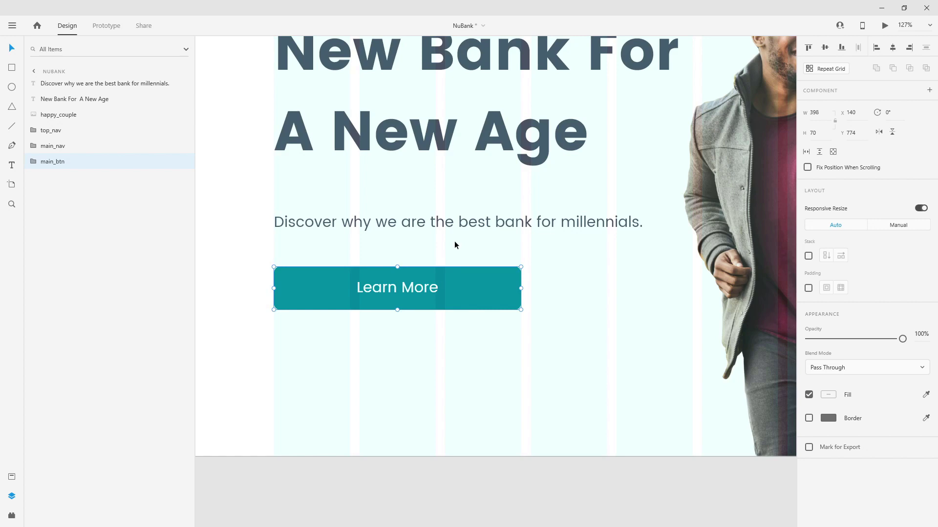
key("ctrl+k")
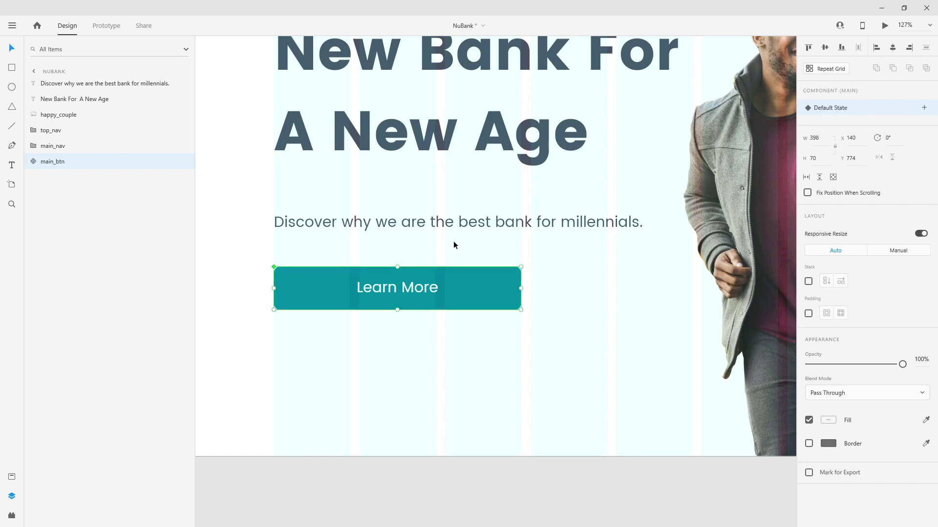
Step: Add a new state named "hover" to the main_btn component
left_click(924, 108)
left_click(844, 128)
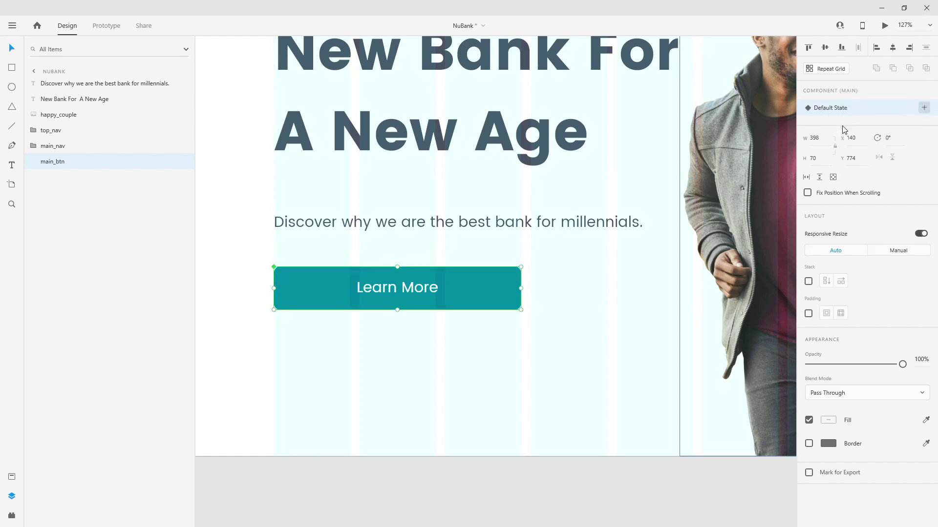
type("hover")
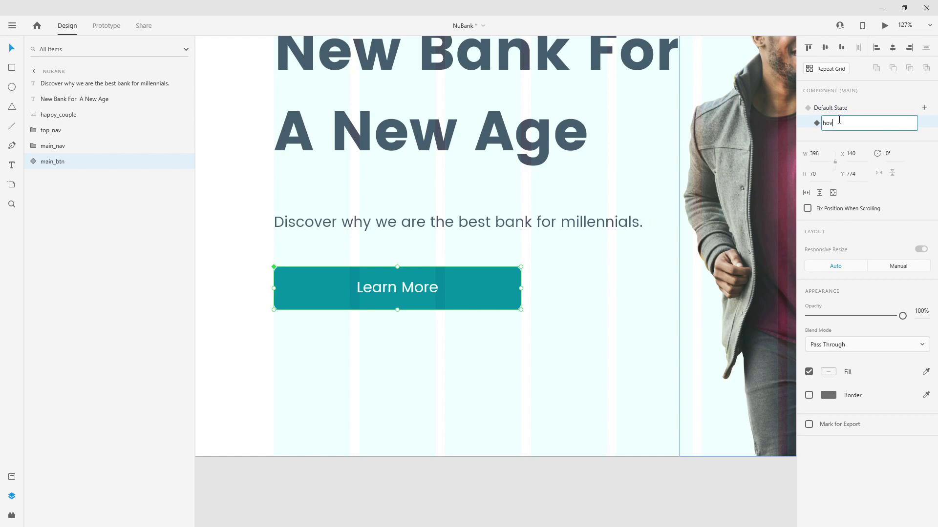
key("Return")
Step: Fill the btn_bg layer in main_btn's hover state with the bright green colour asset
left_click(39, 163)
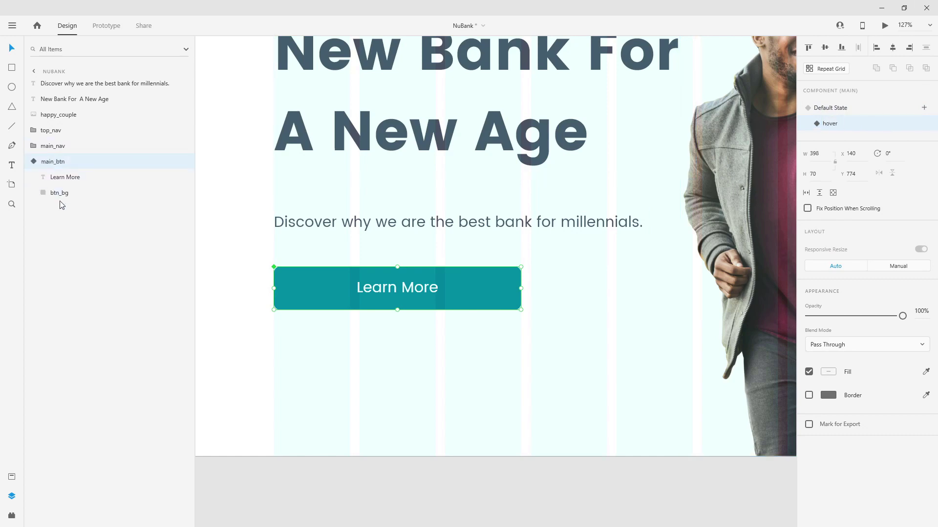
left_click(61, 194)
left_click(12, 476)
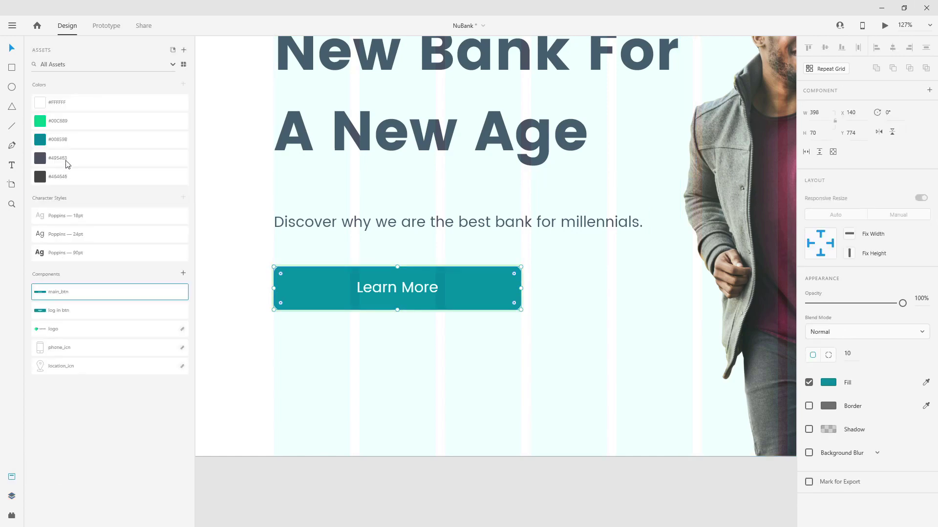
left_click(68, 122)
Step: Return the main_btn component to its Default State and preview the page
left_click(12, 496)
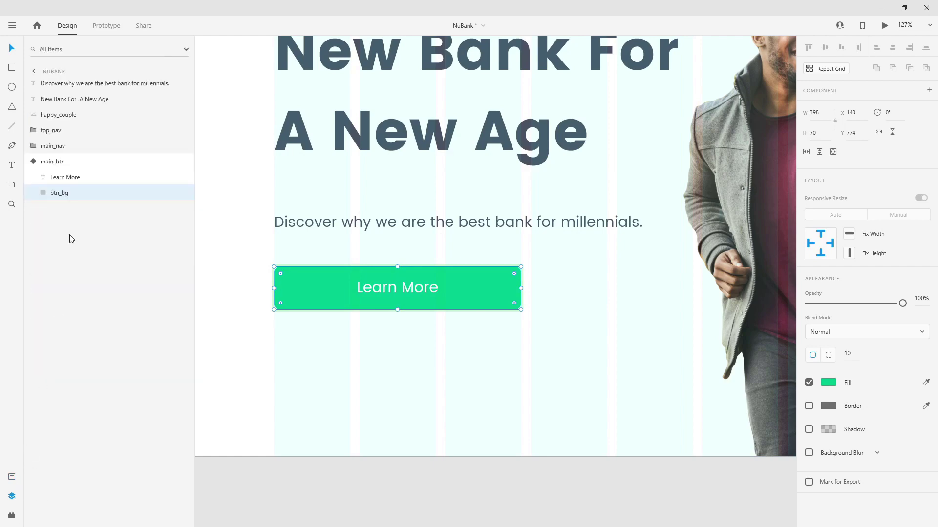
left_click(31, 162)
left_click(850, 108)
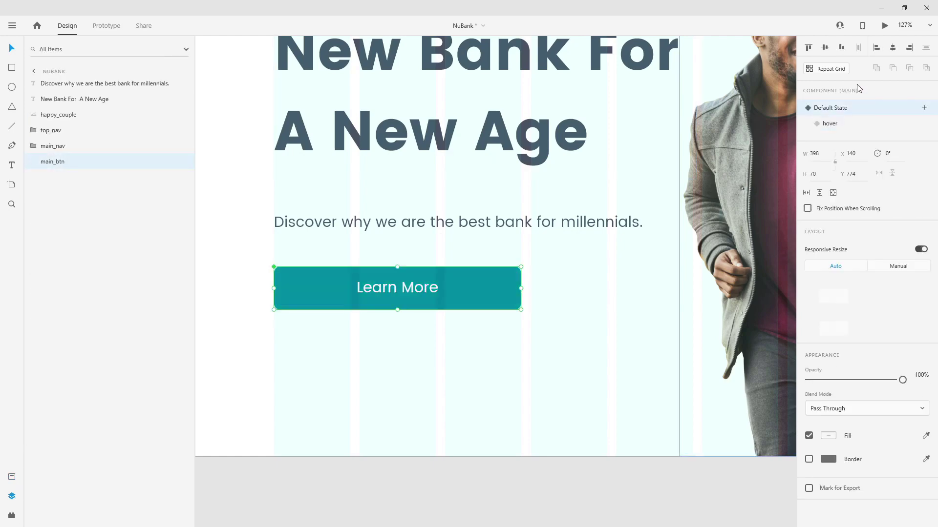
left_click(883, 27)
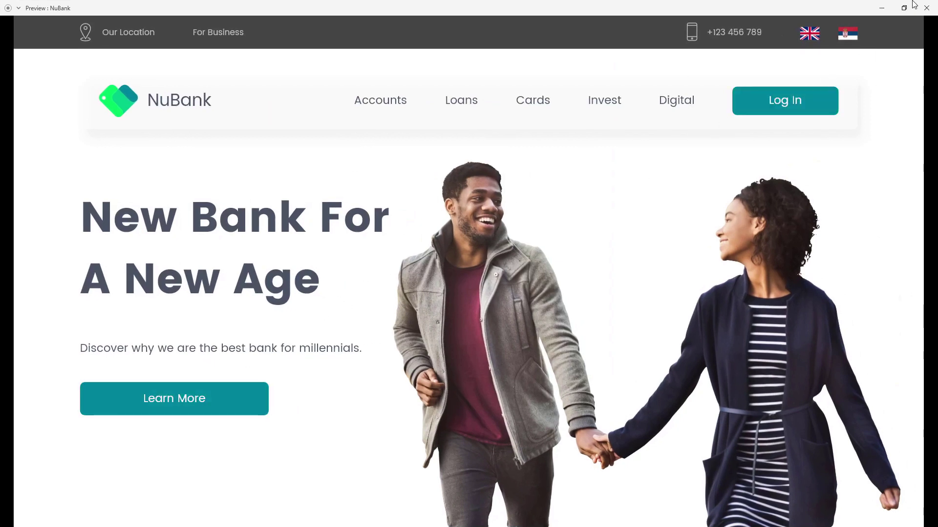
left_click(926, 8)
Step: Group the headline, tagline and Learn More button as "text", and stack it with happy_couple beneath the navigation groups
scroll(271, 174, "down", 5)
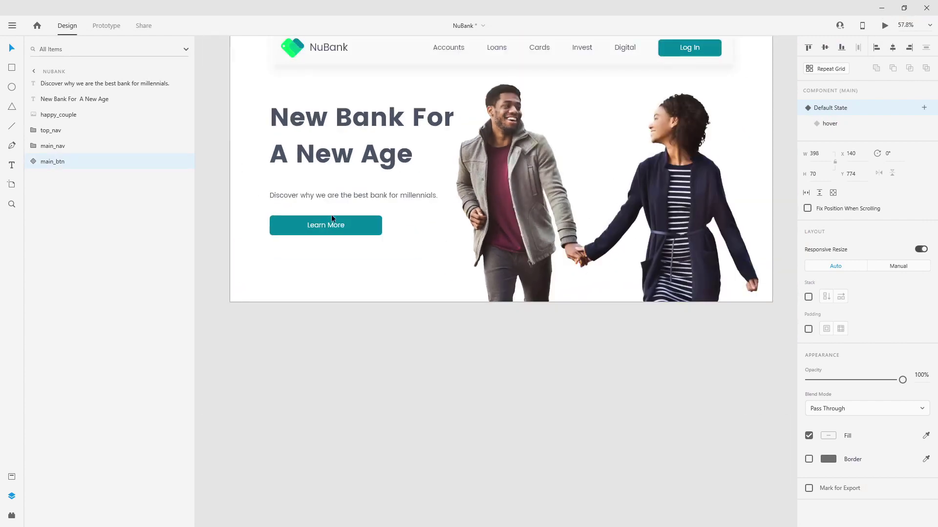
left_click(345, 199, "shift")
left_click(357, 146, "shift")
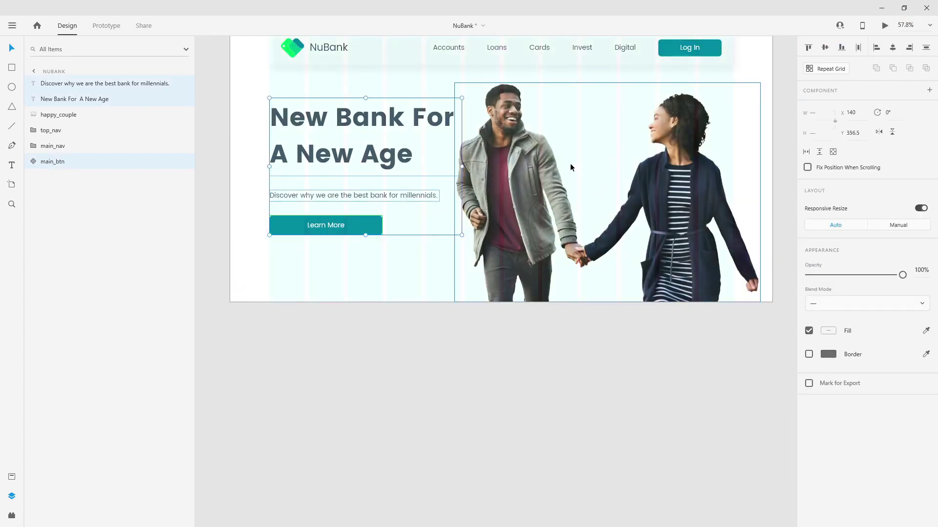
key("ctrl+g")
double_click(55, 83)
type("text")
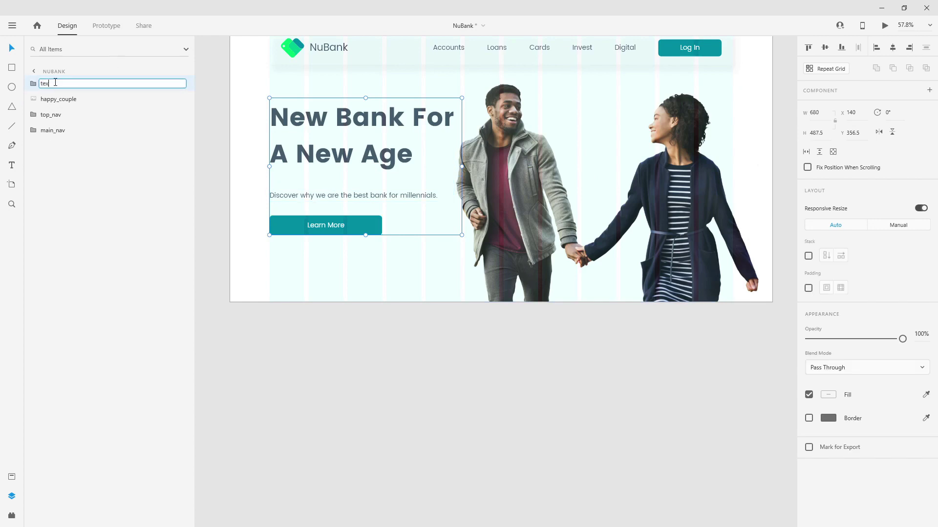
key("Return")
left_click_drag(55, 86, 67, 167)
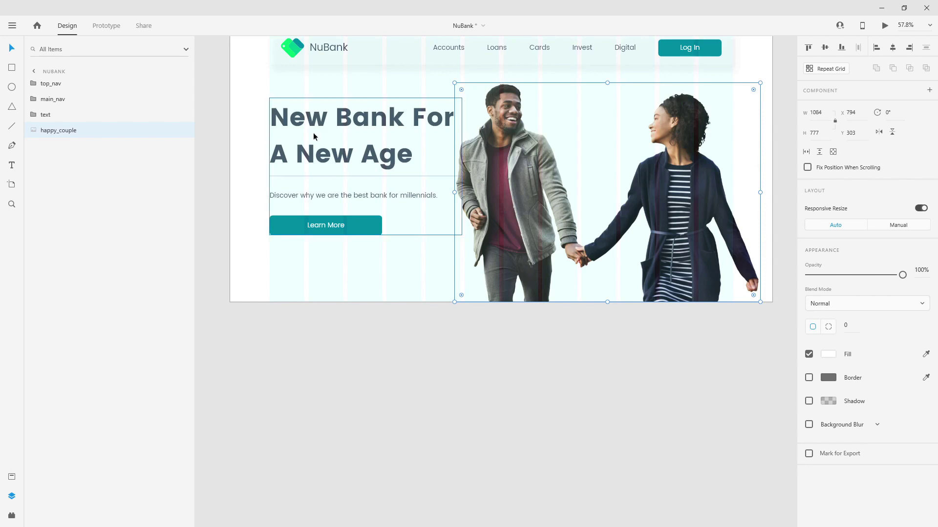
Step: Vertically centre the text group between the main navigation and the artboard's bottom edge, using a temporary spacer rectangle
left_click(11, 67)
scroll(273, 92, "up", 2)
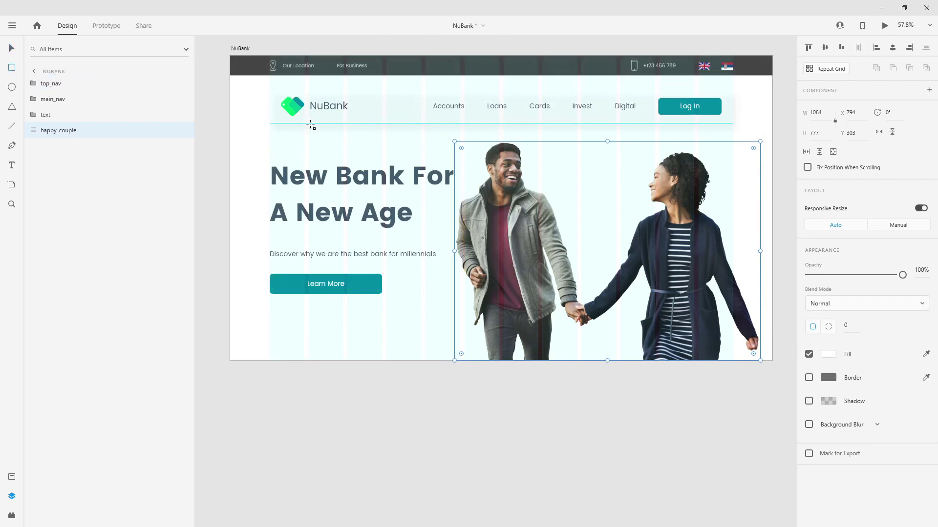
left_click_drag(309, 123, 301, 360)
key("v")
left_click(404, 191, "shift")
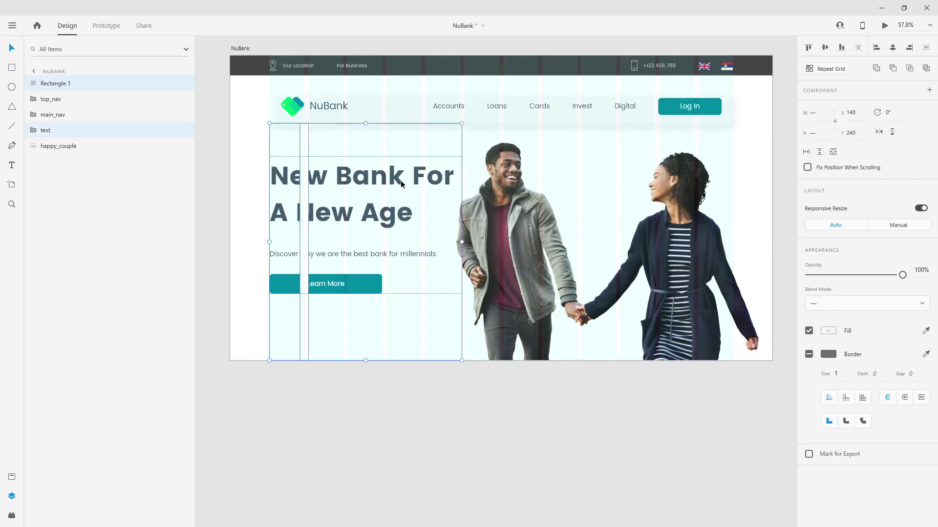
left_click(825, 47)
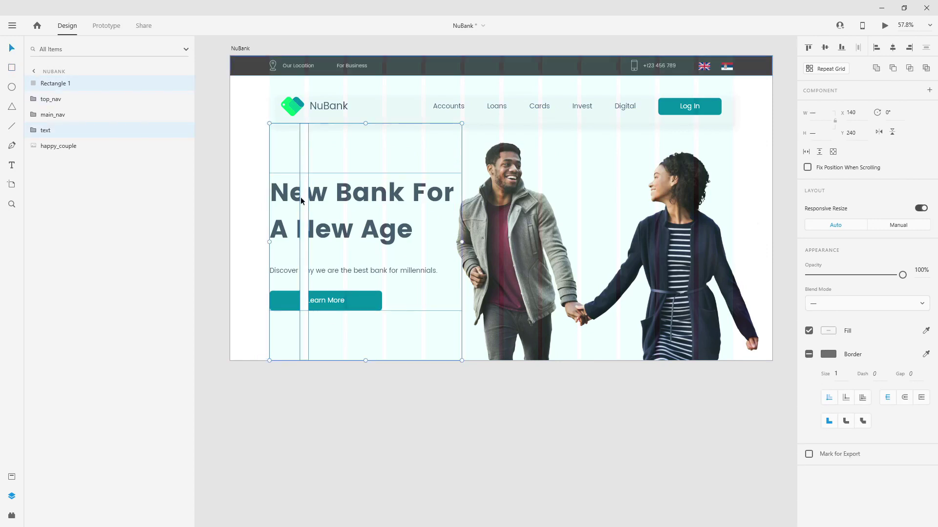
left_click(41, 84)
key("Delete")
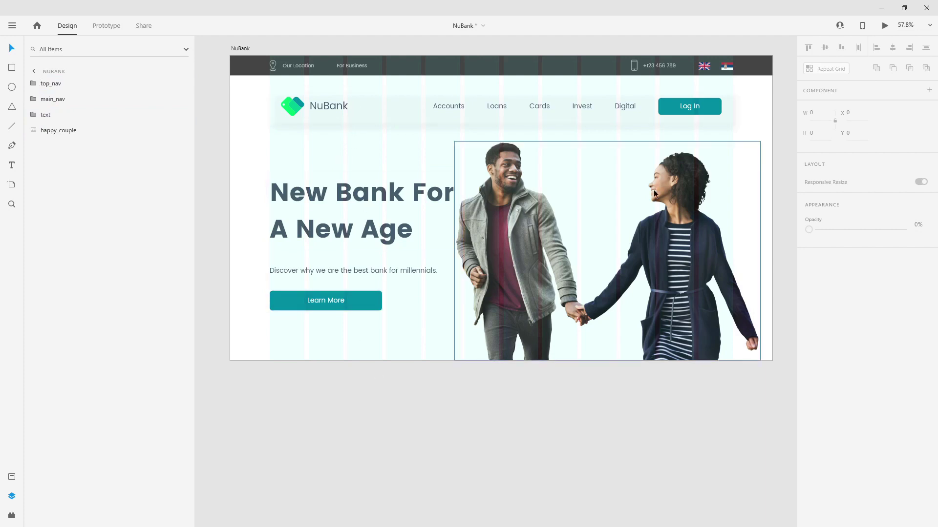
Step: Draw a circle about 850 px in diameter behind the couple and put it at the bottom of the layer stack
left_click(11, 88)
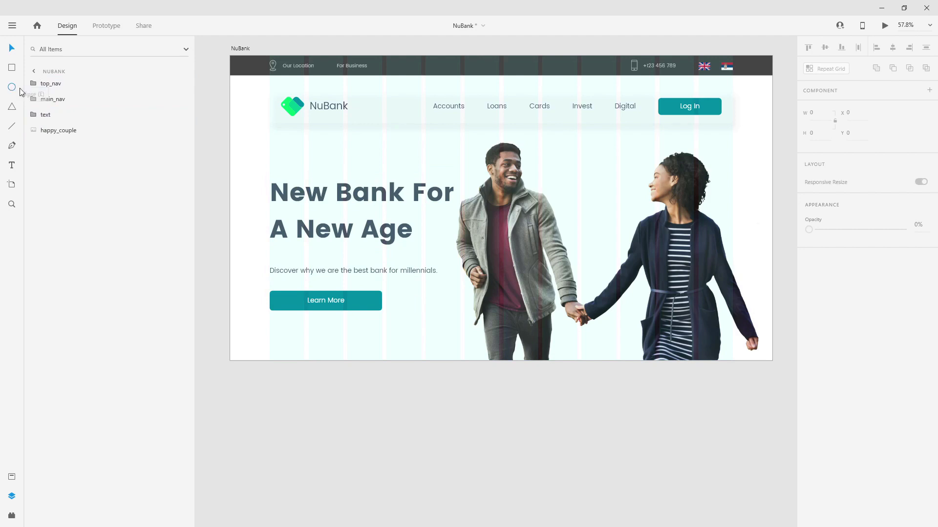
left_click_drag(542, 156, 783, 450)
left_click(18, 50)
left_click_drag(646, 174, 625, 175)
left_click_drag(68, 84, 65, 174)
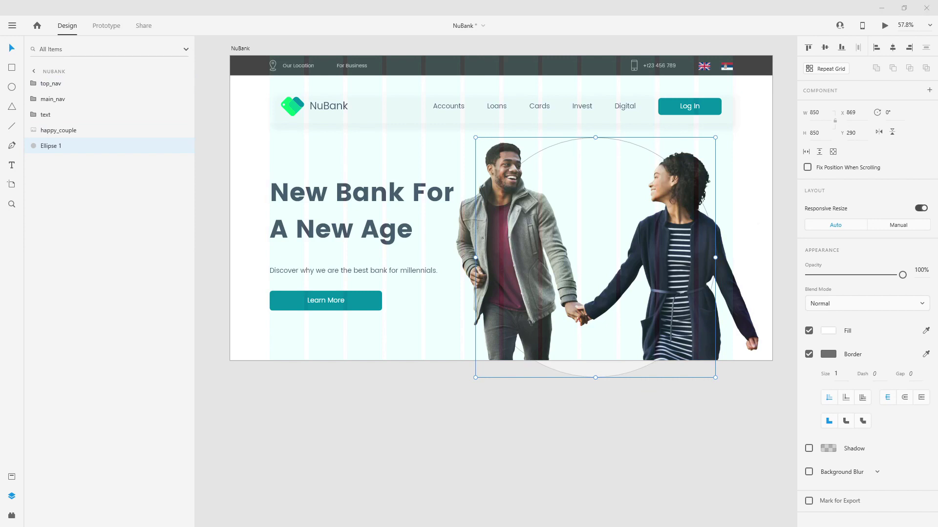
Step: Paste the copied teal bg_circle, place it at the bottom of the layer stack and delete the plain white circle
right_click(47, 142)
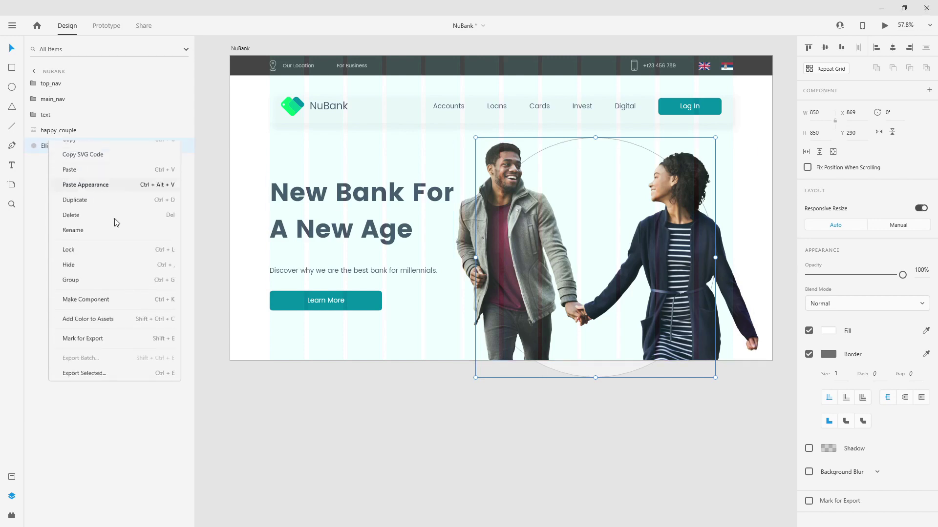
left_click(79, 178)
left_click_drag(76, 83, 72, 198)
left_click(64, 147)
key("Delete")
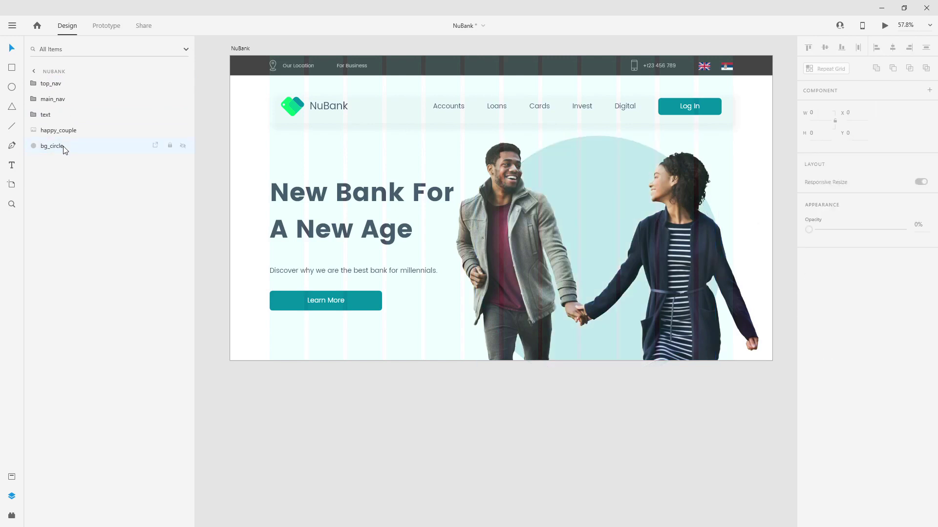
Step: Shift bg_circle left to X 846 behind the couple and set its opacity to 20%
left_click(63, 147)
left_click(625, 167, "shift")
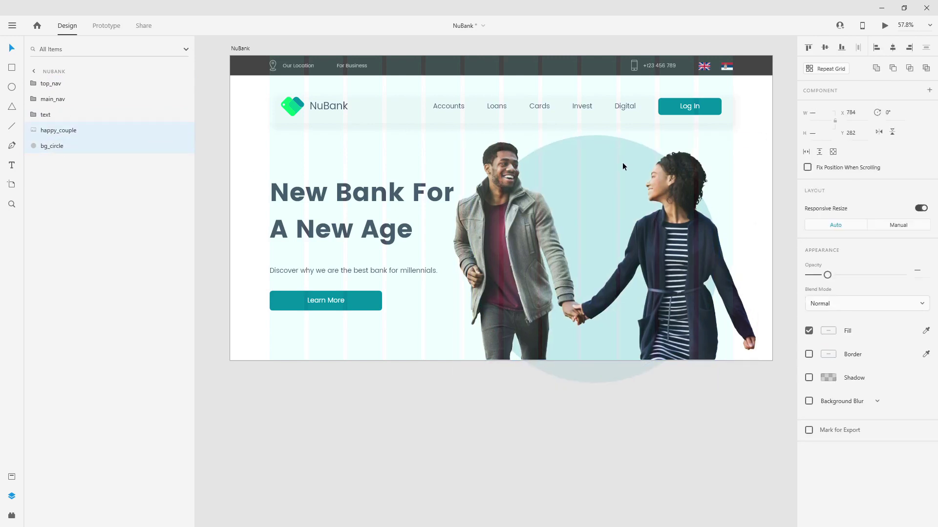
left_click(49, 145)
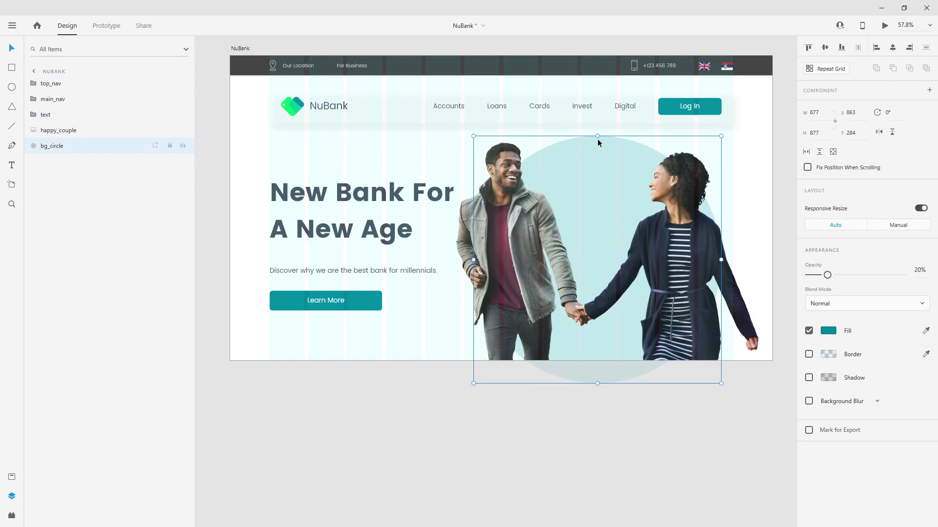
key("shift+Left")
left_click_drag(599, 137, 597, 136)
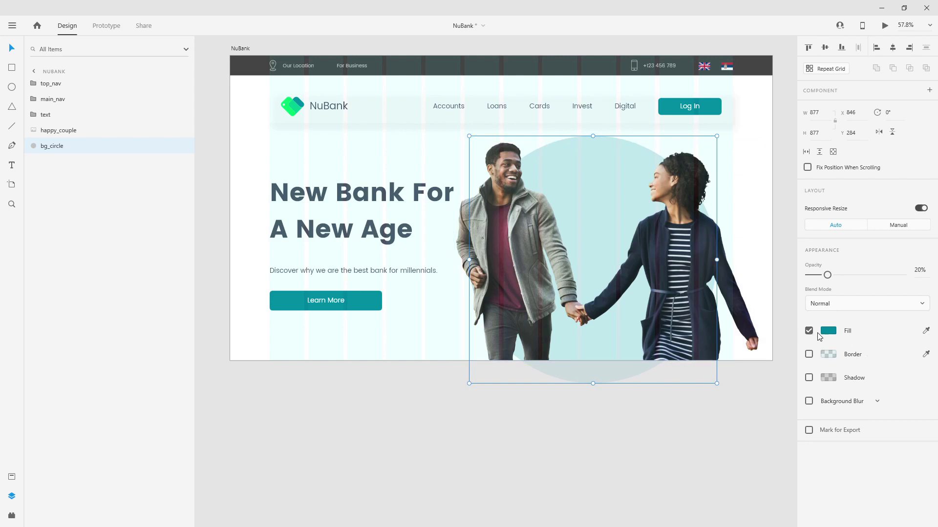
left_click(12, 479)
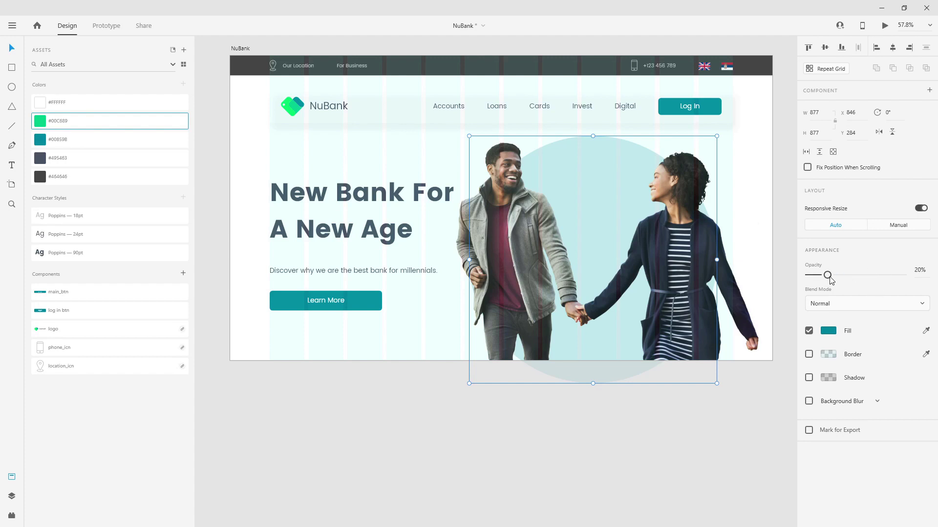
mouse_move(830, 277)
left_mouse_down()
mouse_move(903, 275)
mouse_move(828, 275)
left_mouse_up()
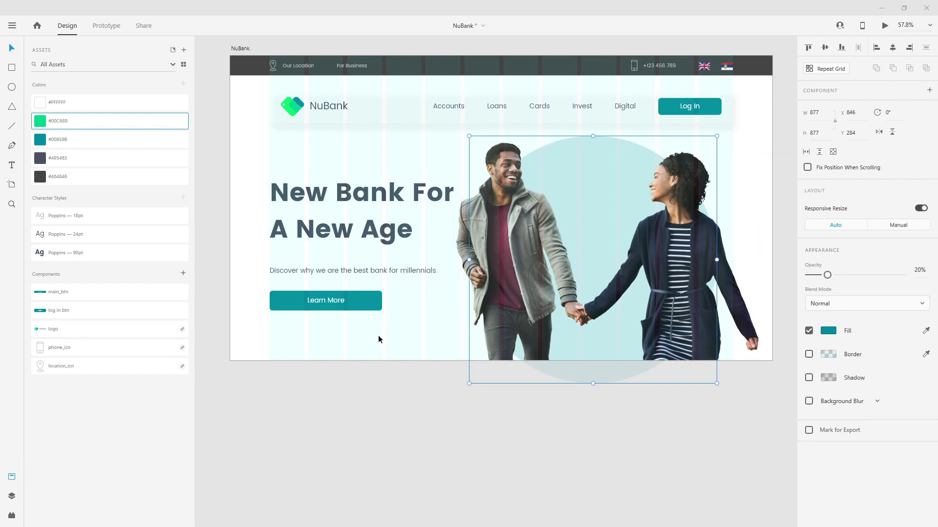
Step: Draw a closed wave with the Pen tool from X 676, Y 1080 across the couple past the right edge, with white fill and no border
left_click(12, 145)
left_click(421, 361)
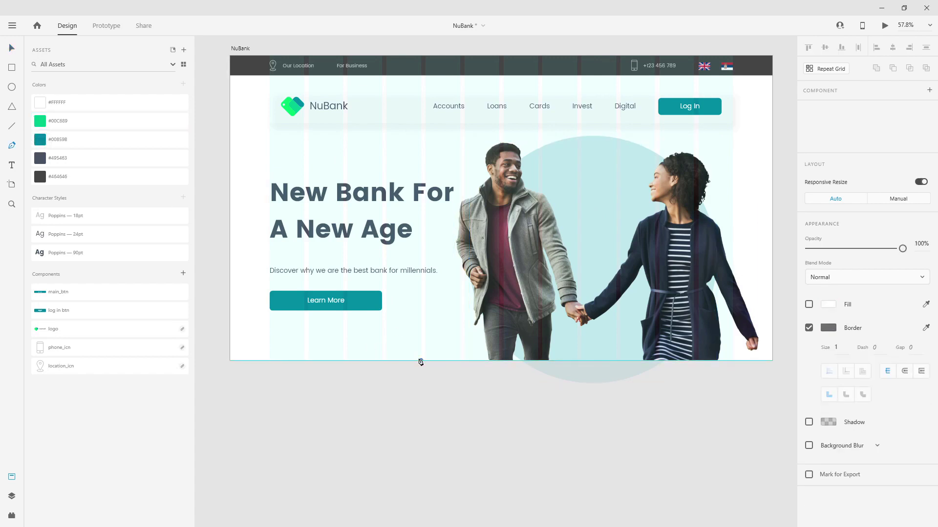
left_click_drag(492, 287, 550, 284)
left_click_drag(616, 250, 793, 372)
left_click(425, 376)
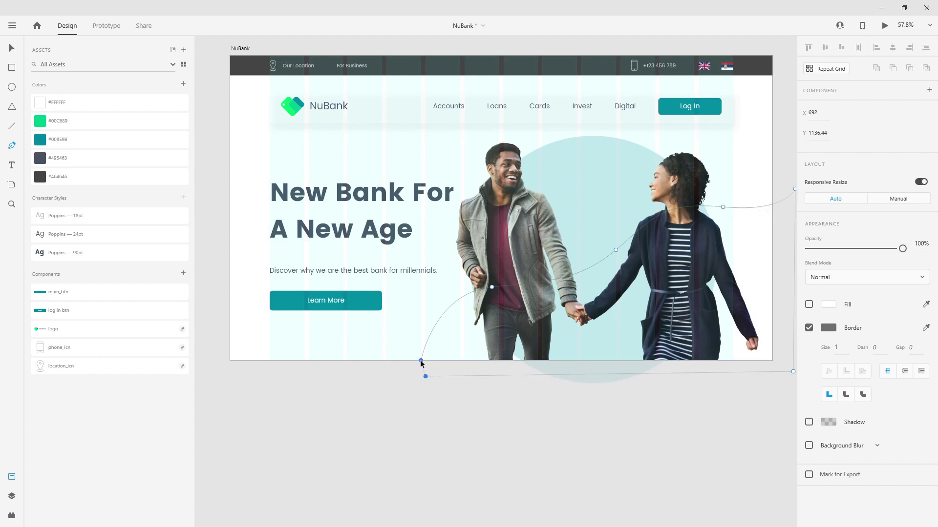
left_click(420, 361)
key("Escape")
left_click(809, 305)
left_click(809, 328)
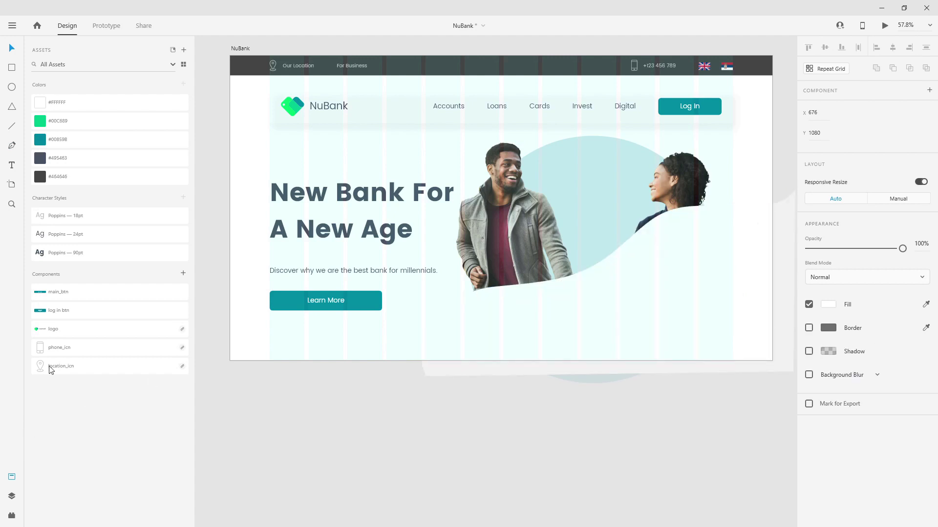
Step: Fill the wave with #00859B, change the fill to a linear gradient and set its end stop to #00859B as well
left_click(69, 142)
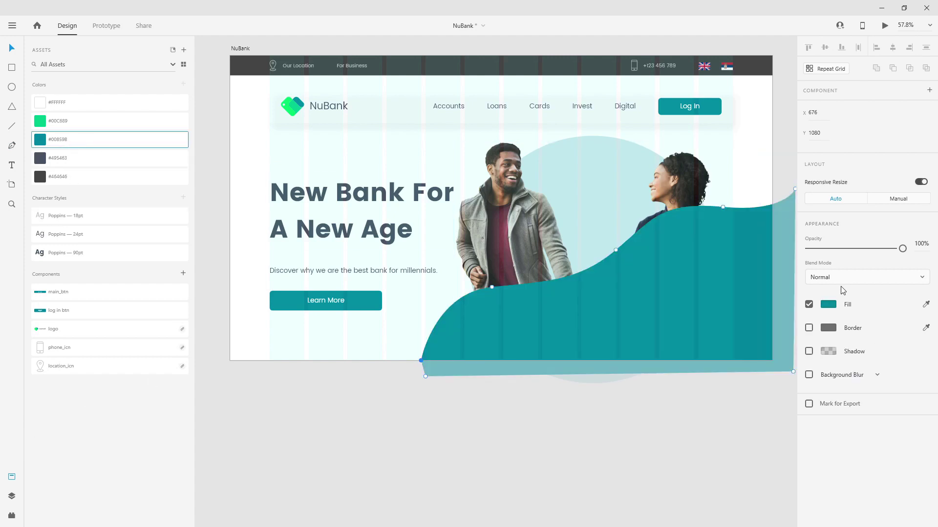
left_click(829, 305)
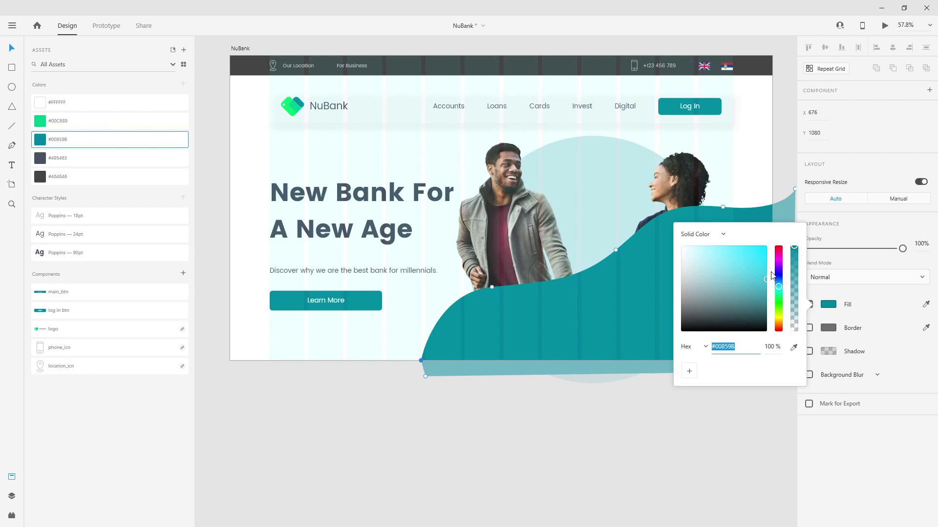
left_click(713, 235)
left_click(707, 272)
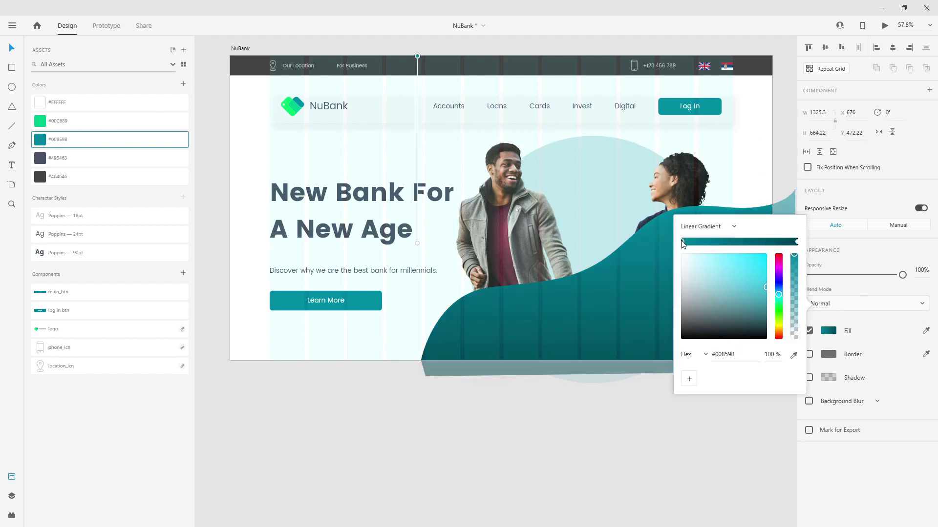
left_click(798, 242)
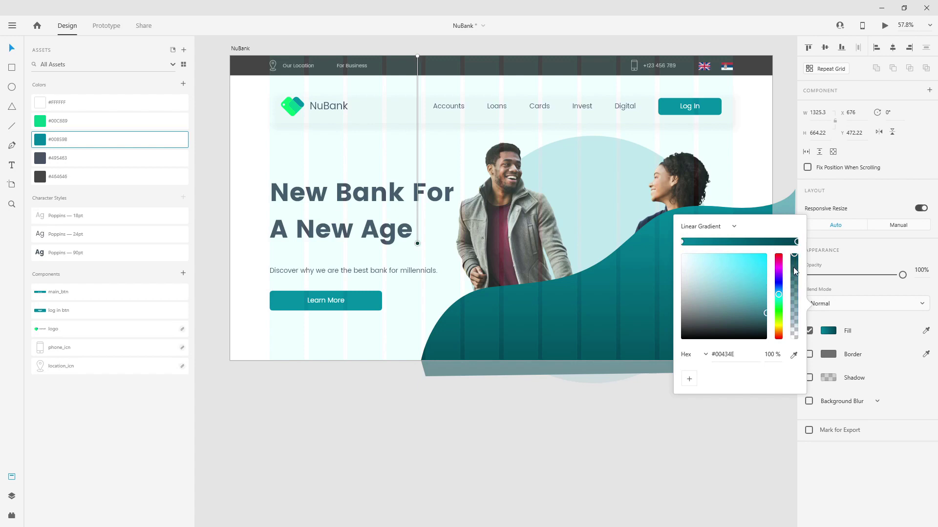
left_click(795, 356)
left_click(45, 140)
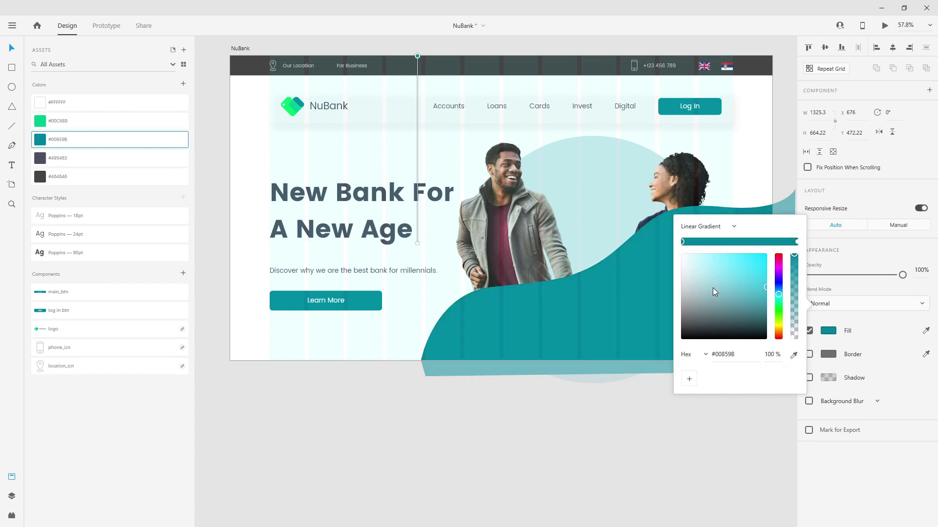
Step: Set the gradient's first stop to white at 0% opacity and move its start point below the wave
left_click_drag(713, 292, 566, 199)
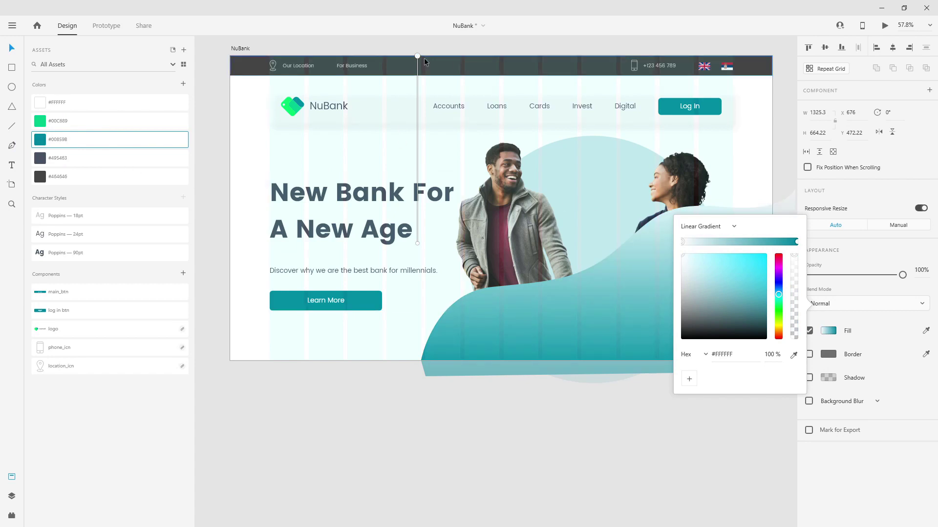
left_click_drag(417, 56, 381, 326)
scroll(595, 489, "down", 2)
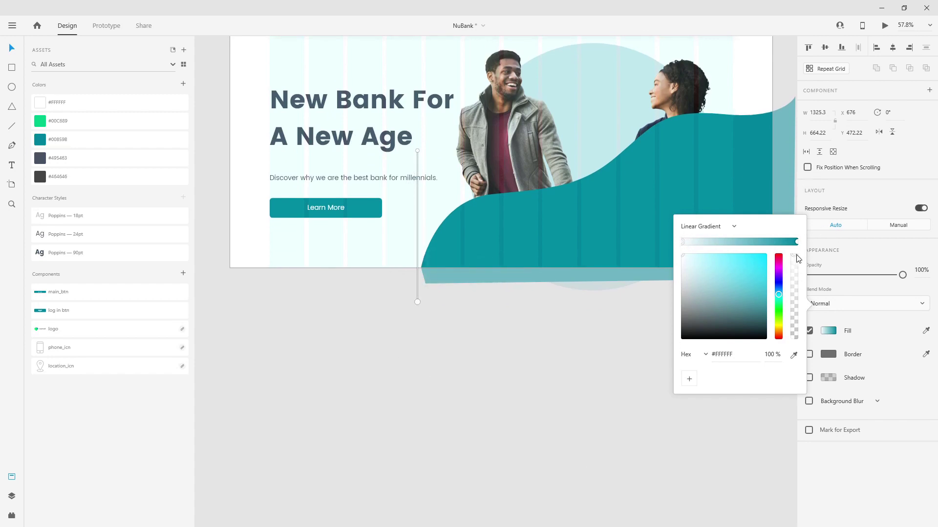
left_click_drag(798, 258, 809, 367)
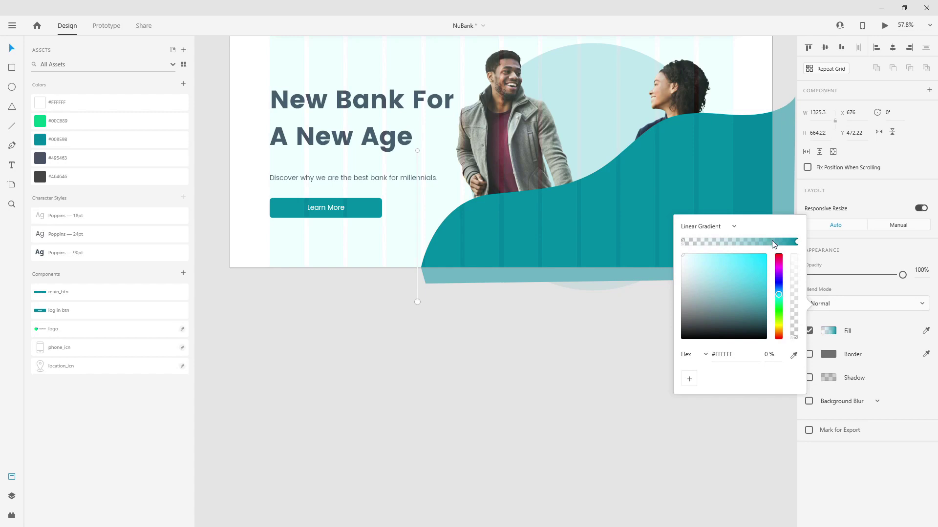
left_click(414, 301)
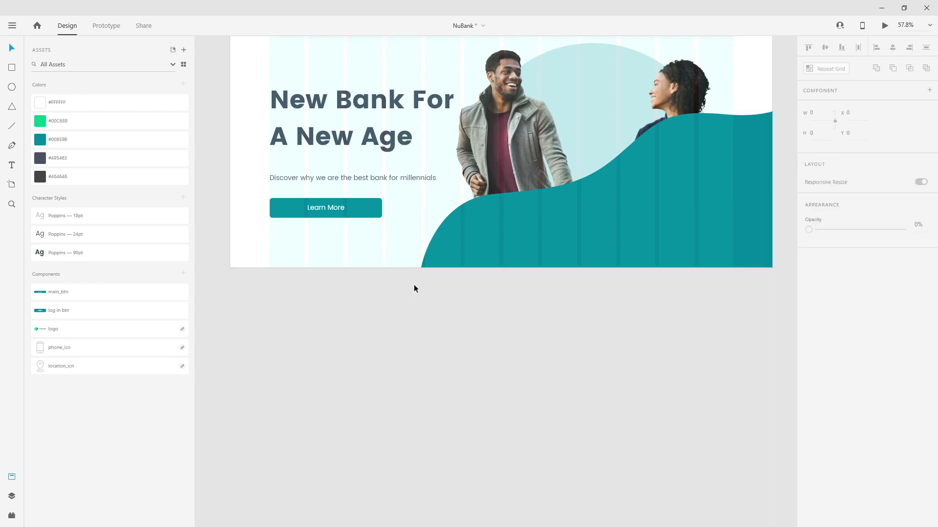
Step: Reorient the wave's gradient line to a short, nearly vertical one so only the shape's lower edge fades out
double_click(461, 236)
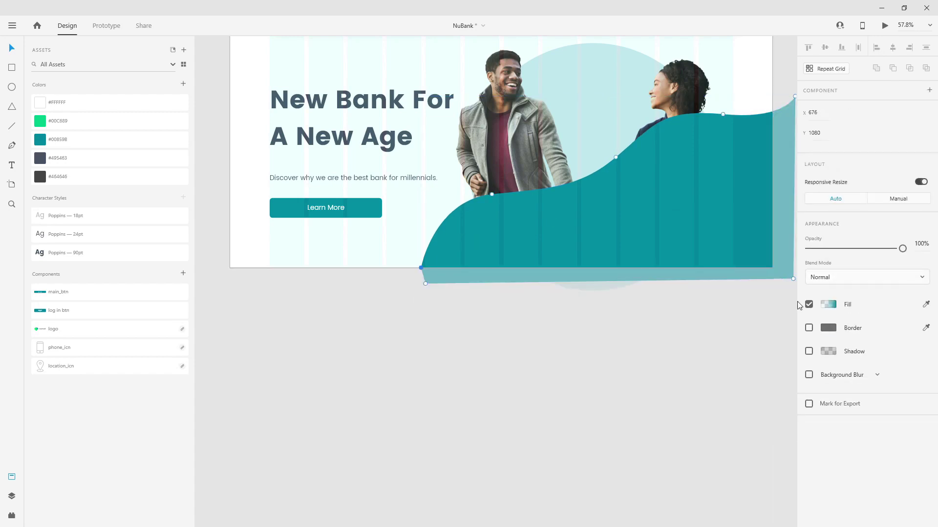
left_click(828, 305)
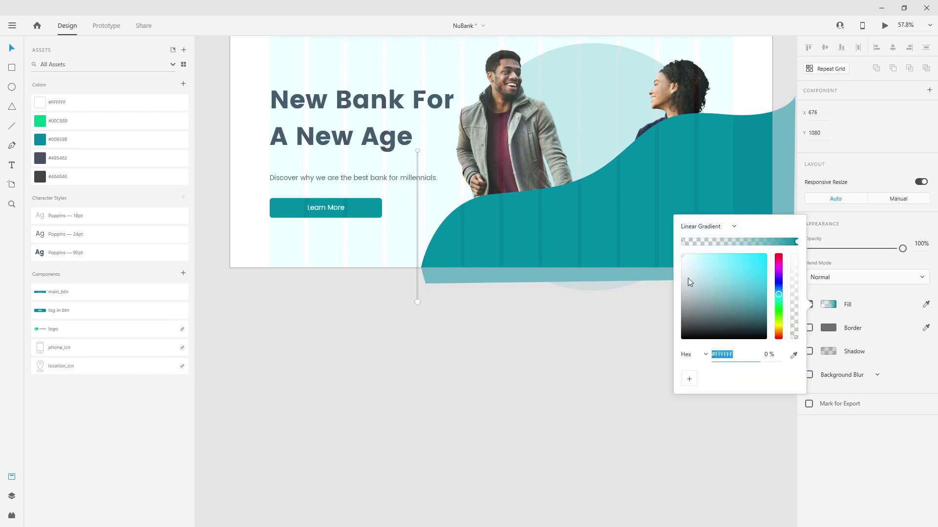
left_click(417, 151)
left_click(417, 301)
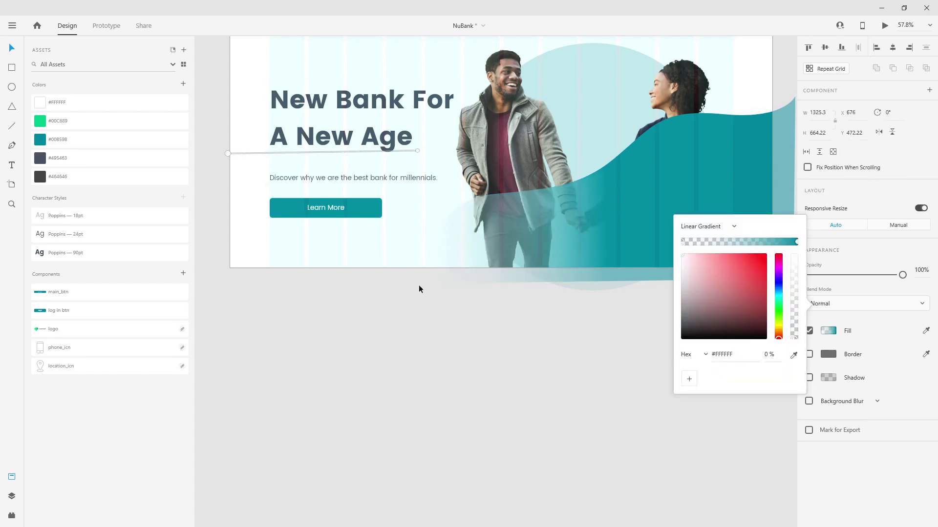
left_click_drag(481, 260, 602, 320)
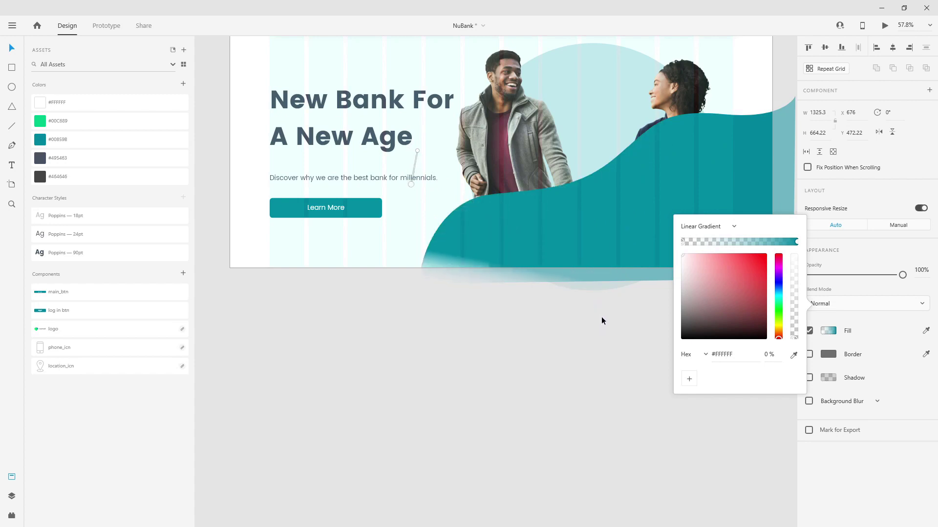
Step: Add a #7EC1CC stop at 51% opacity near the gradient's teal end and set the teal stop's opacity to 40%
left_click(741, 243)
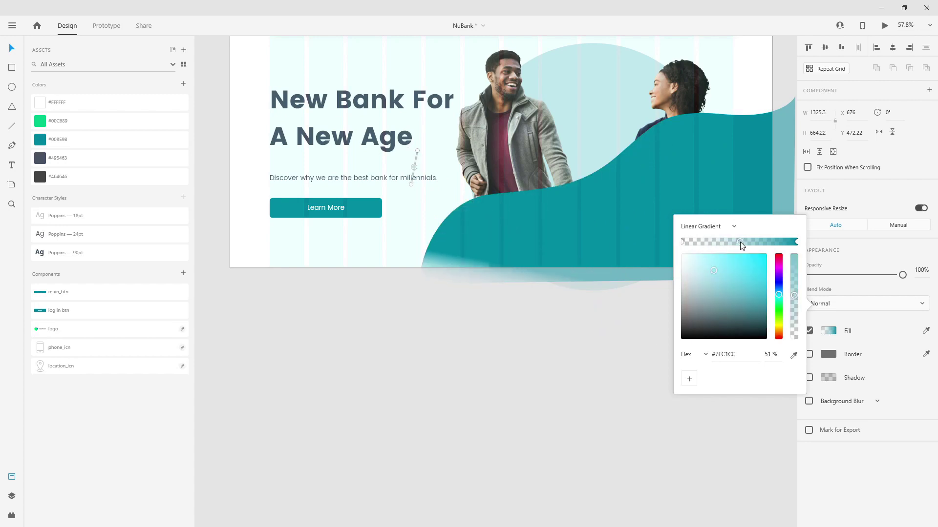
left_click_drag(740, 242, 779, 242)
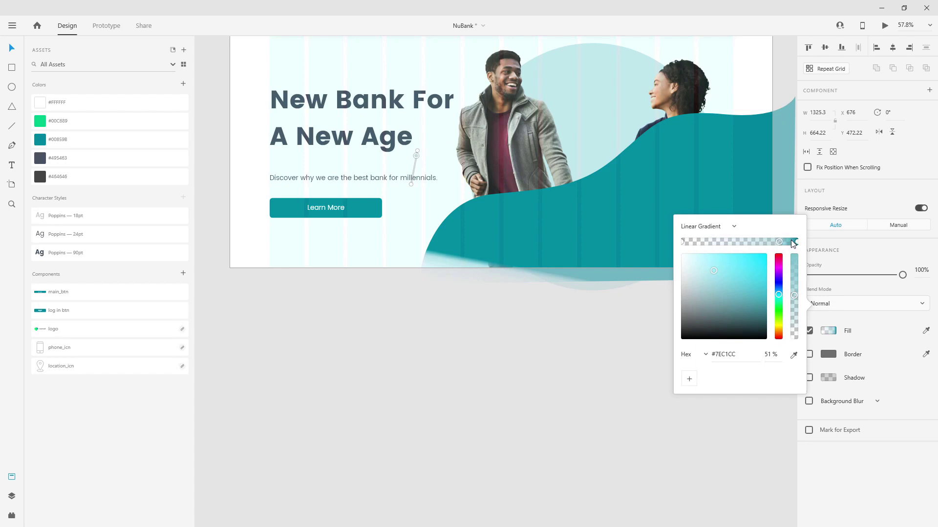
left_click(795, 242)
left_click_drag(795, 261, 795, 305)
left_click(767, 355)
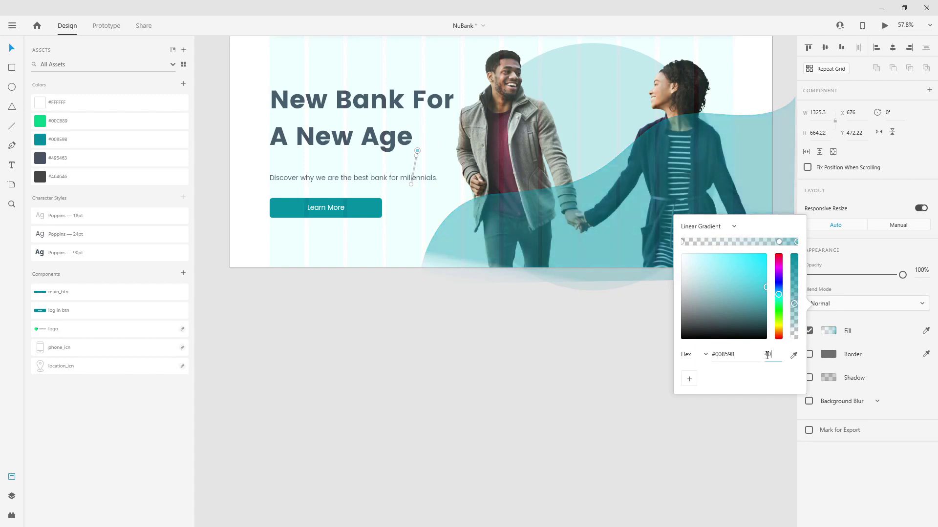
key("Return")
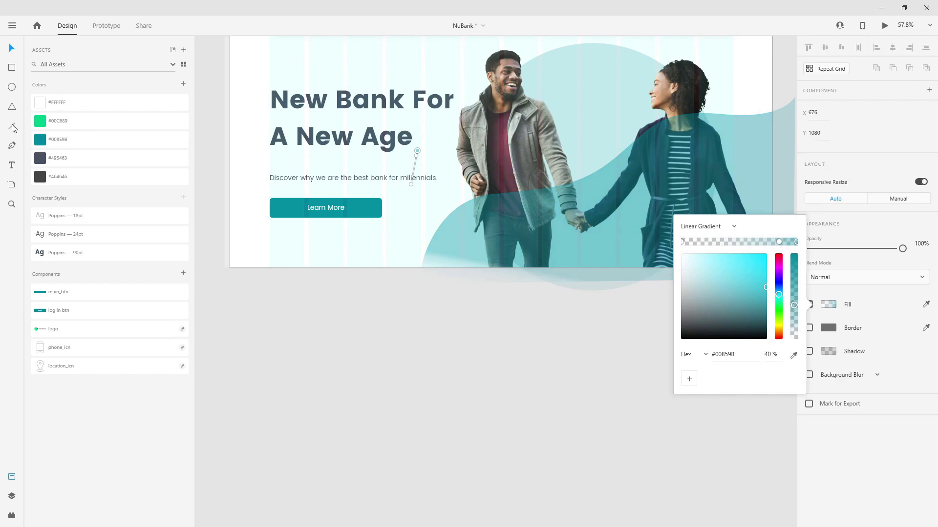
Step: Rename the wave path as shape and place it between happy_couple and bg_circle in the layer stack
left_click(14, 52)
left_click(13, 495)
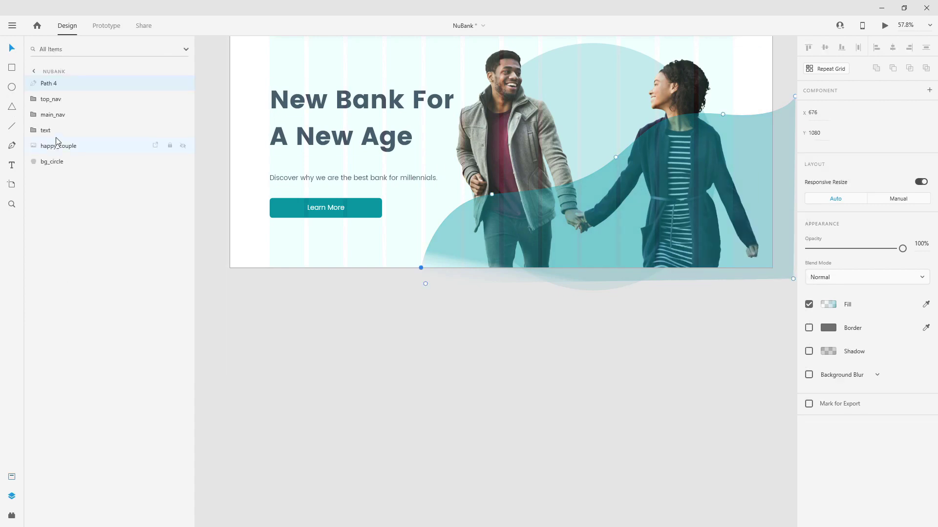
left_click_drag(59, 85, 57, 174)
double_click(56, 162)
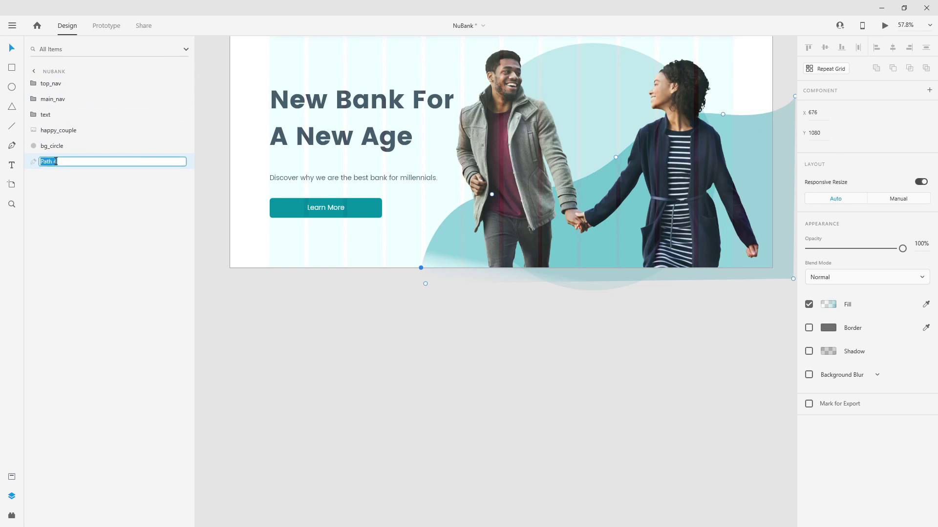
type("shape")
key("Return")
left_click_drag(56, 163, 55, 144)
left_click(585, 345)
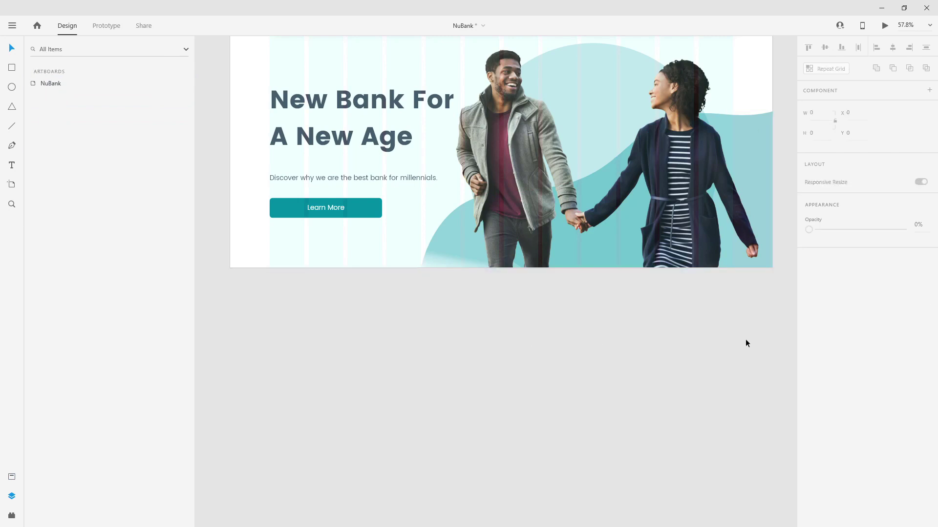
Step: Try a background blur with amount 4 and opacity 45% on the wave shape, and switch it off again
scroll(491, 238, "up", 2)
scroll(490, 238, "down", 3)
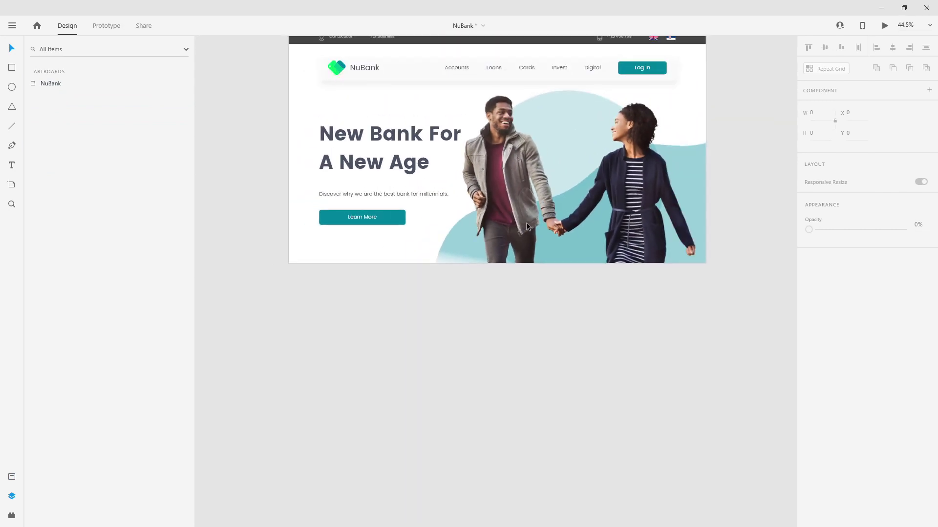
scroll(526, 221, "up", 2)
left_click(702, 253)
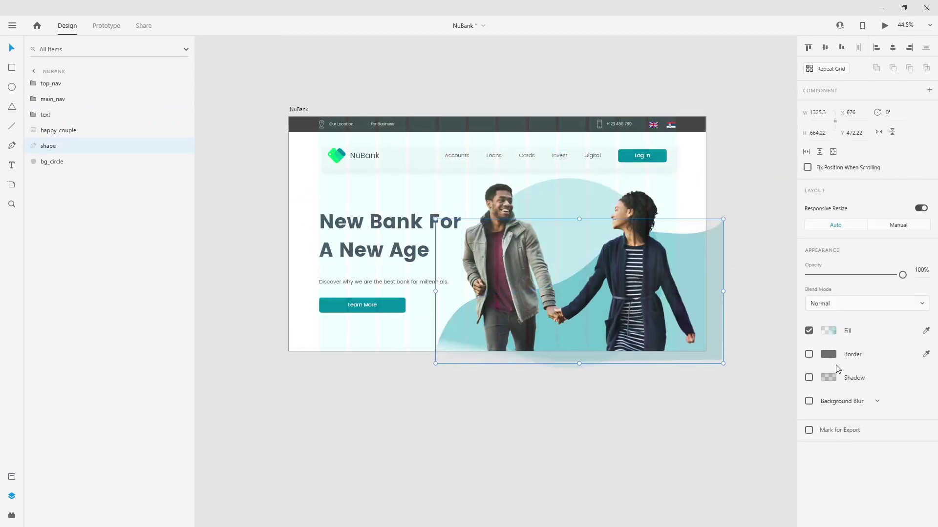
left_click(808, 401)
left_click_drag(863, 426, 830, 426)
left_click_drag(824, 472, 859, 472)
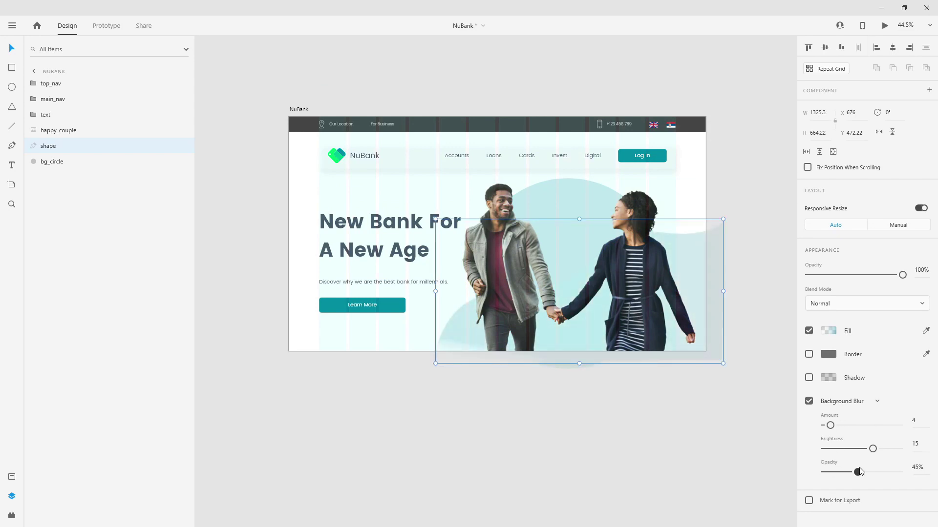
key("ctrl+z")
key("ctrl+z")
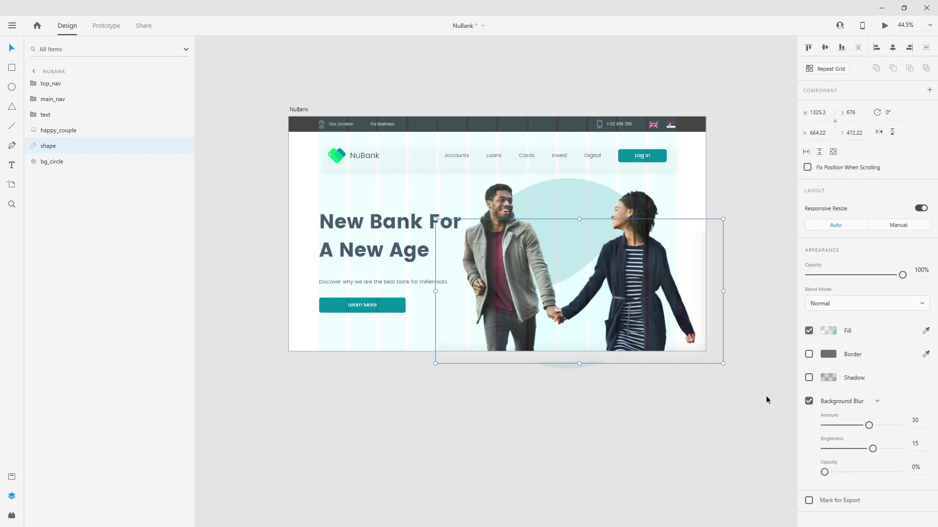
left_click(809, 401)
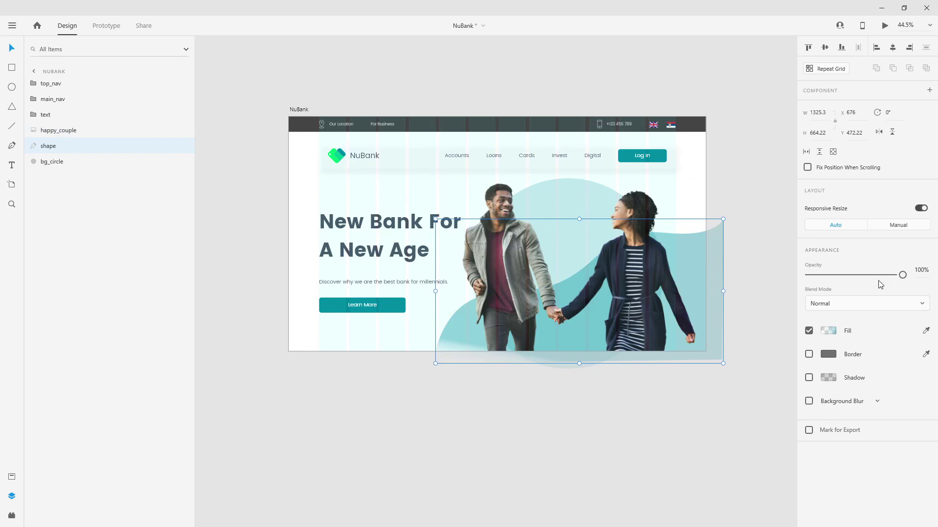
Step: Set the wave shape's overall opacity to 50% and deselect it to check the hero section
key("6")
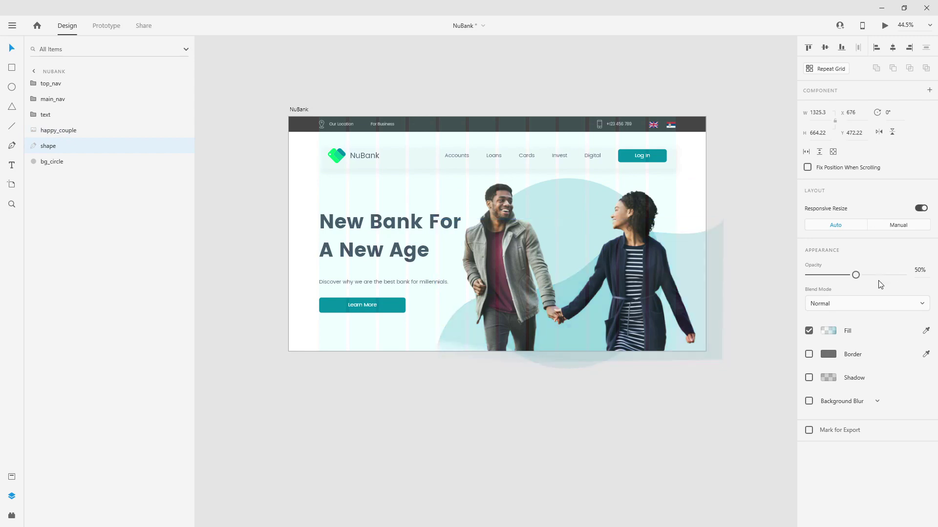
key("0")
key("0")
left_click(756, 198)
scroll(672, 251, "up", 3)
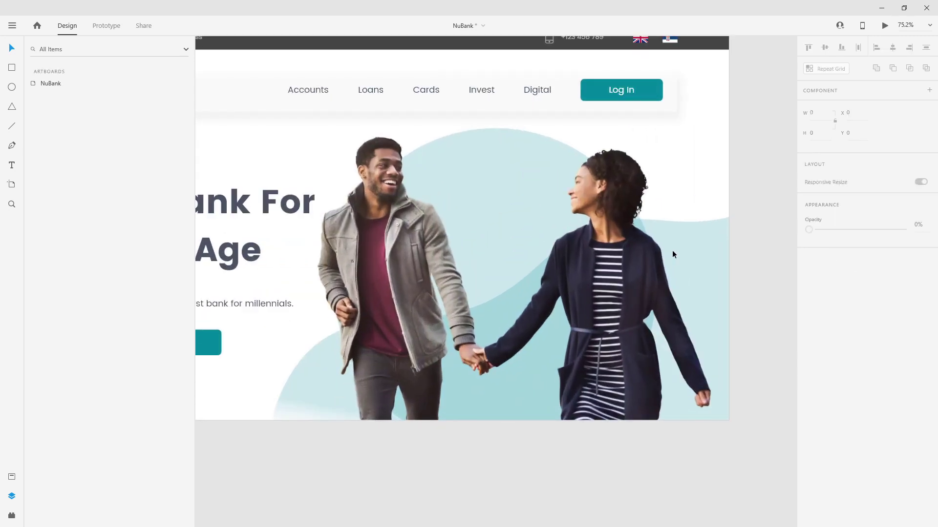
scroll(672, 251, "down", 3)
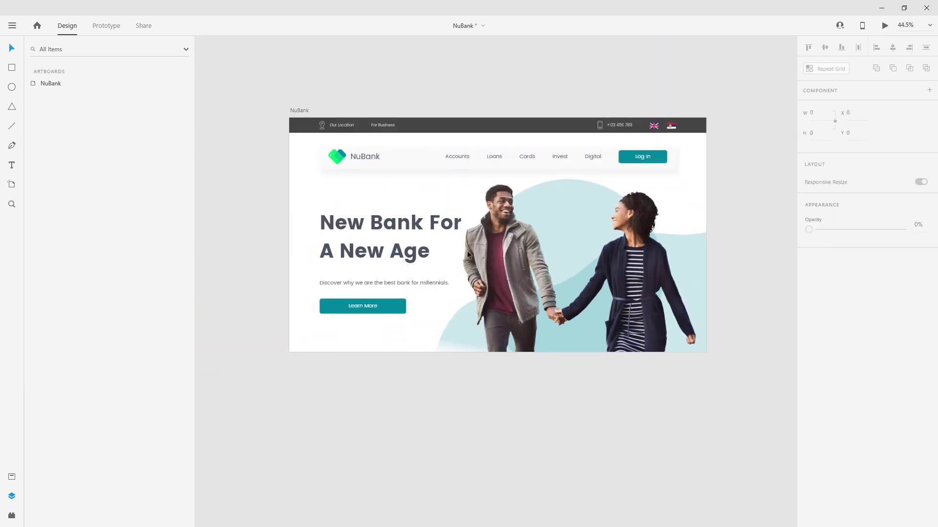
Step: Draw a narrow vertical rectangle of 17 by 91 px with corner radius 100 at X 1836, Y 325, beside the woman's head
scroll(607, 219, "up", 2)
scroll(608, 221, "up", 1)
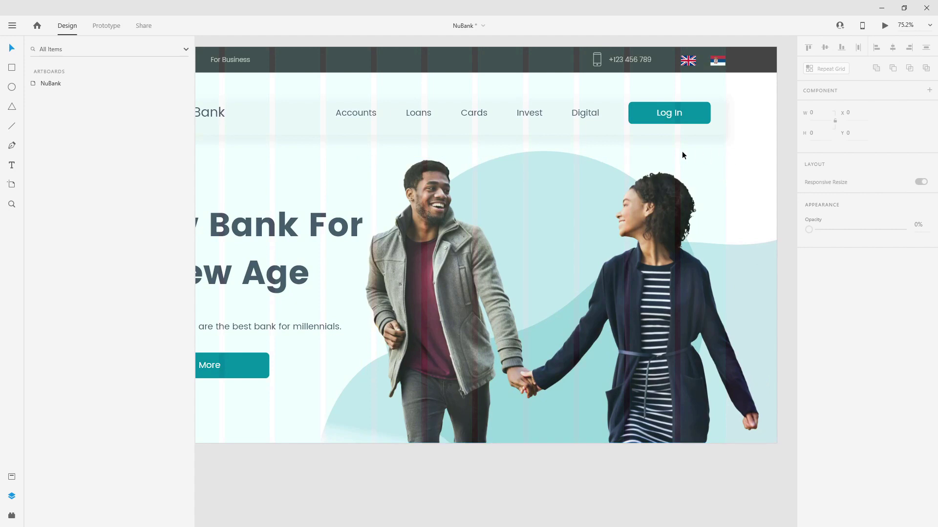
left_click(12, 68)
left_click_drag(747, 166, 753, 200)
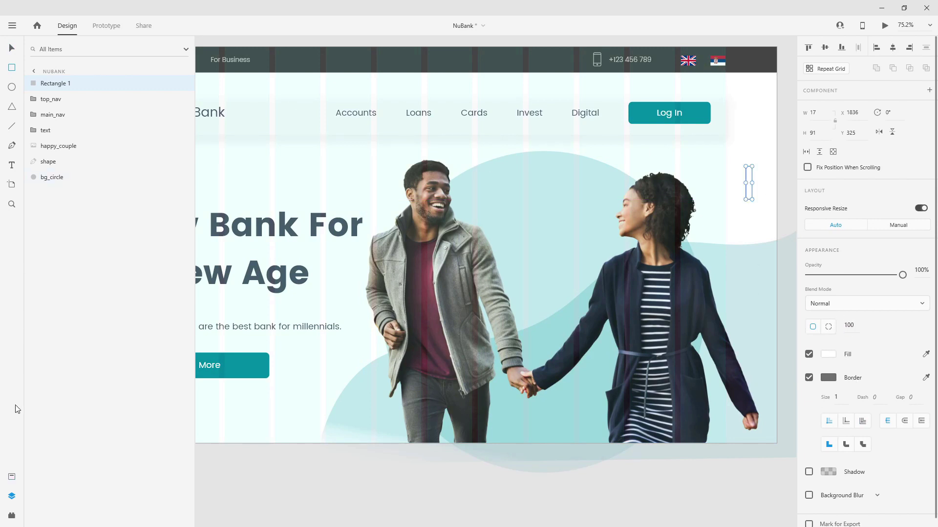
Step: Fill the narrow rounded bar with the saved green colour and remove its border
left_click(10, 480)
left_click(38, 122)
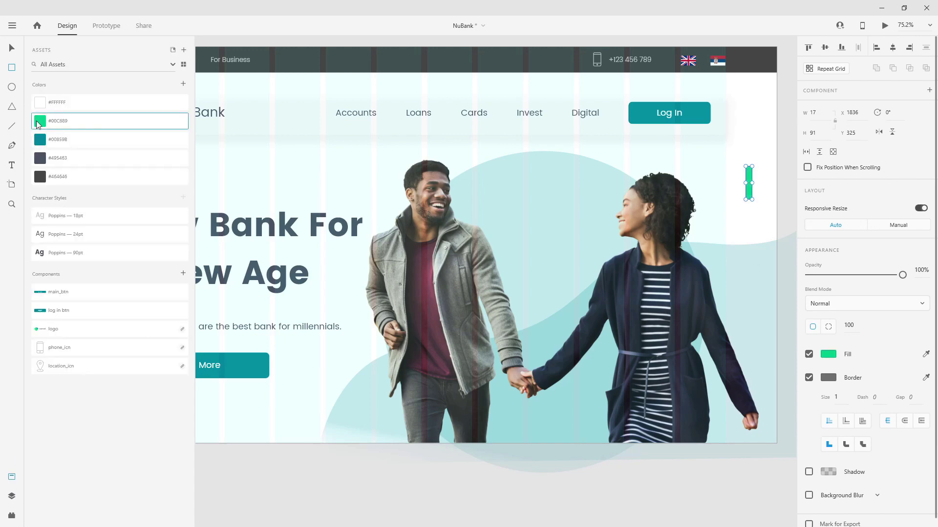
scroll(785, 143, "up", 5)
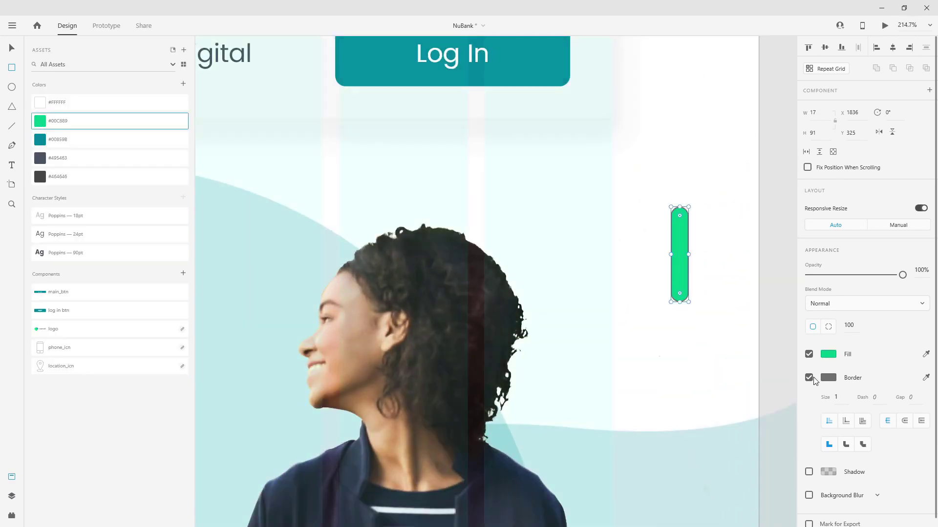
left_click(815, 382)
left_click(809, 378)
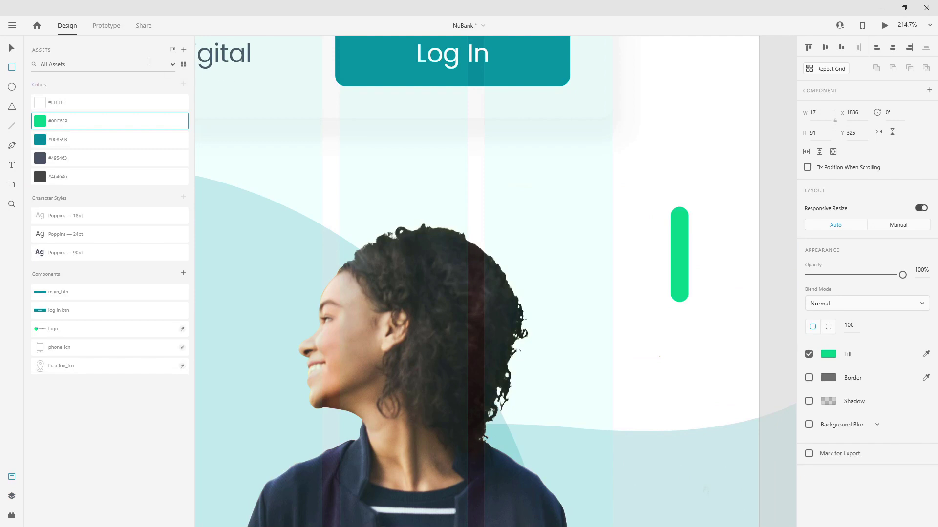
Step: Duplicate the green bar, rotate the copy to -90° and merge both bars into one plus shape with the Add operation
key("v")
key("ctrl+d")
left_click_drag(691, 205, 639, 244)
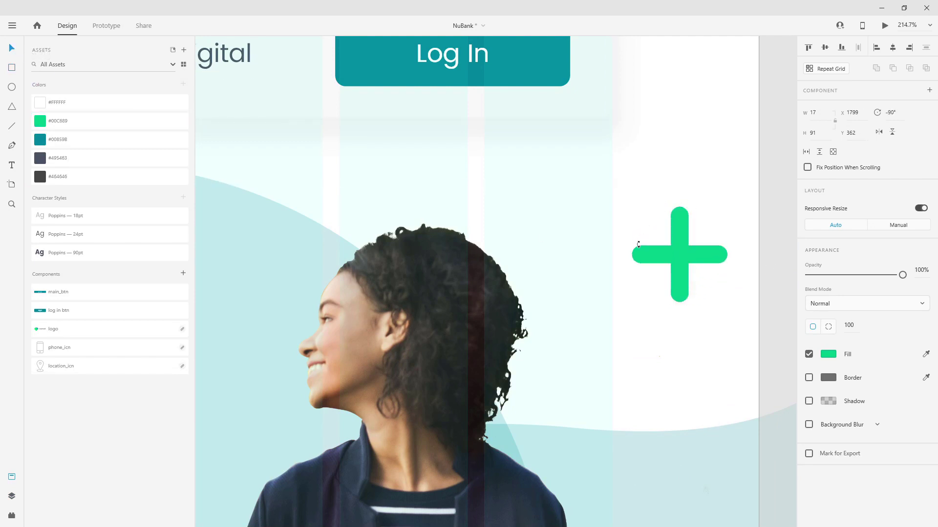
left_click(671, 228, "shift")
left_click(876, 69)
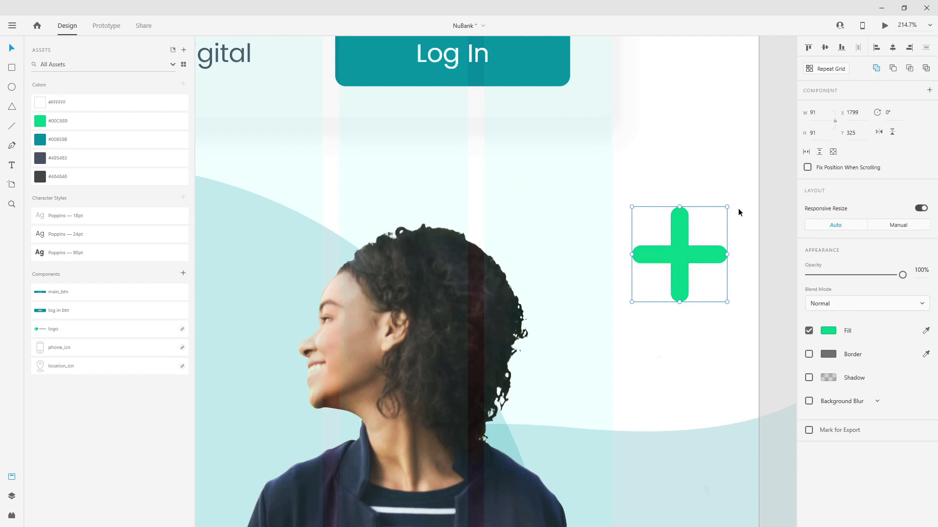
Step: Rotate the green plus shape to 39° and position it above and beside the woman's head at about X 1738, Y 312
left_click_drag(728, 204, 655, 240)
scroll(660, 267, "down", 6)
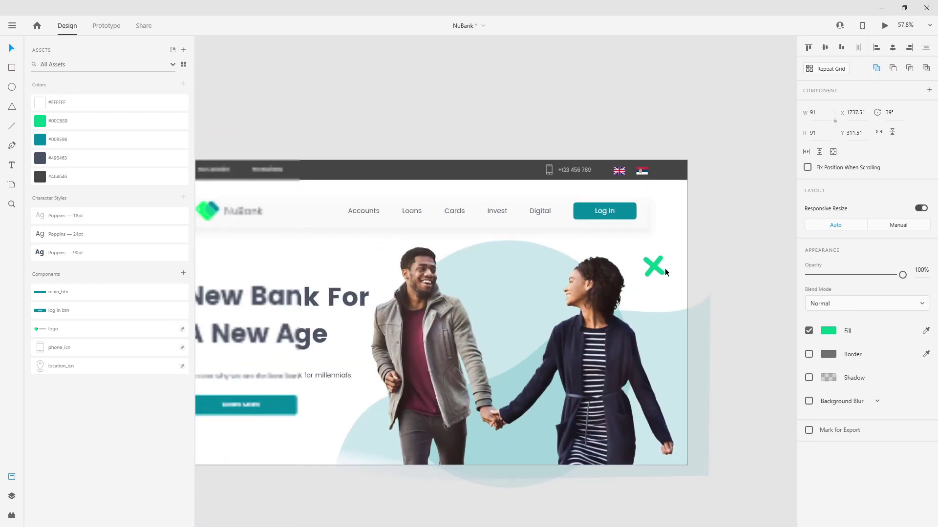
Step: Draw a circle between the man and the woman and set its size to 90 by 90 px
left_click(11, 88)
scroll(507, 289, "up", 3)
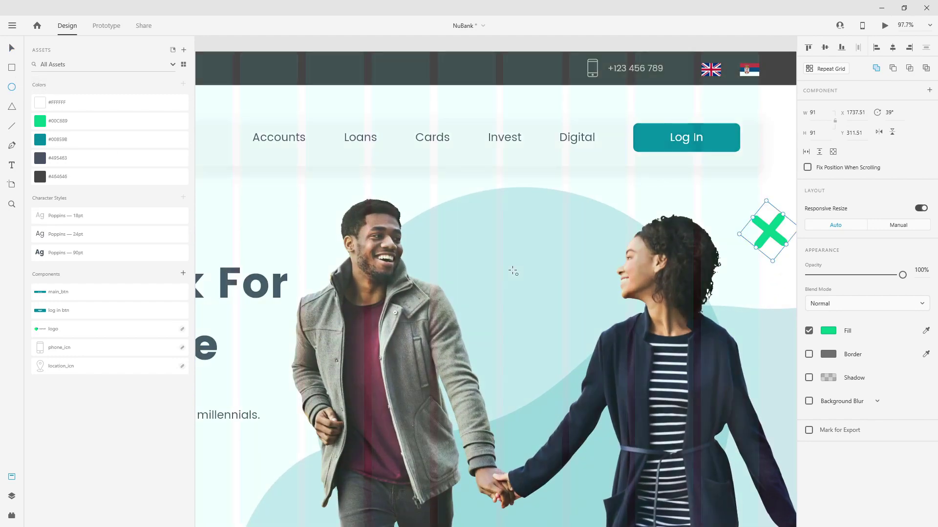
left_click_drag(512, 270, 561, 318)
left_click(823, 116)
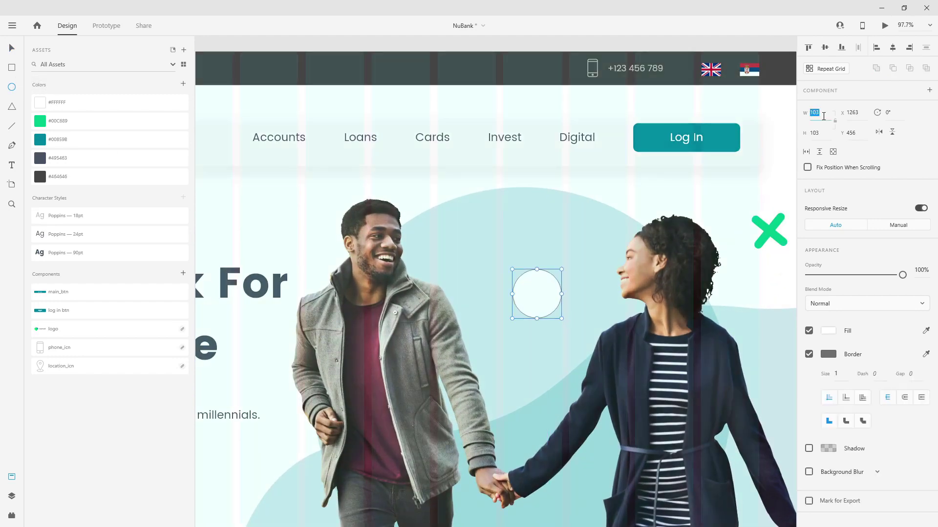
type("90")
key("Tab")
type("90")
key("Return")
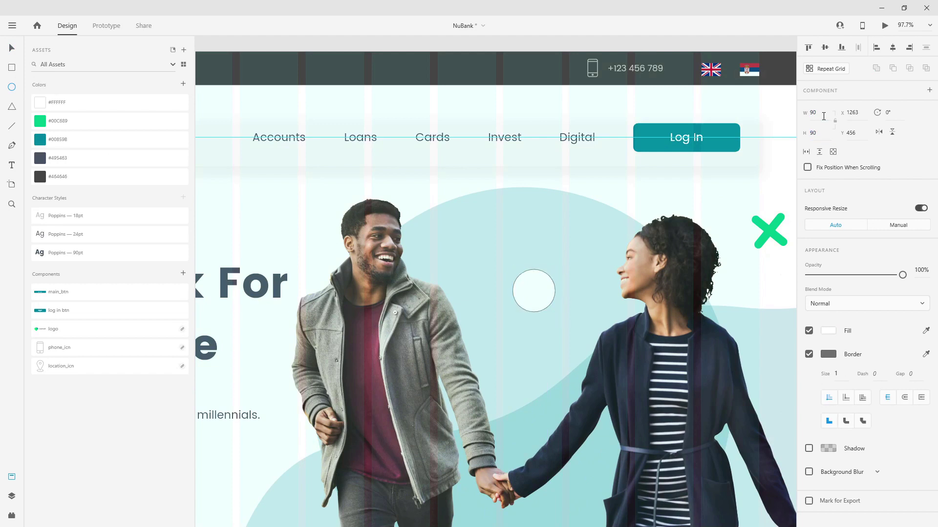
Step: Remove the circle's fill and apply the saved green colour #00C869 to its border
left_click(809, 331)
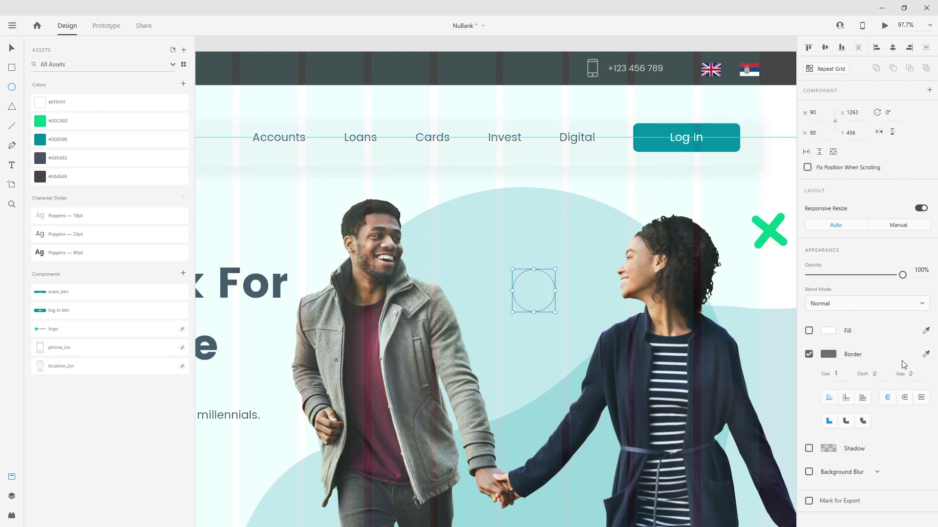
left_click(925, 356)
left_click(40, 121)
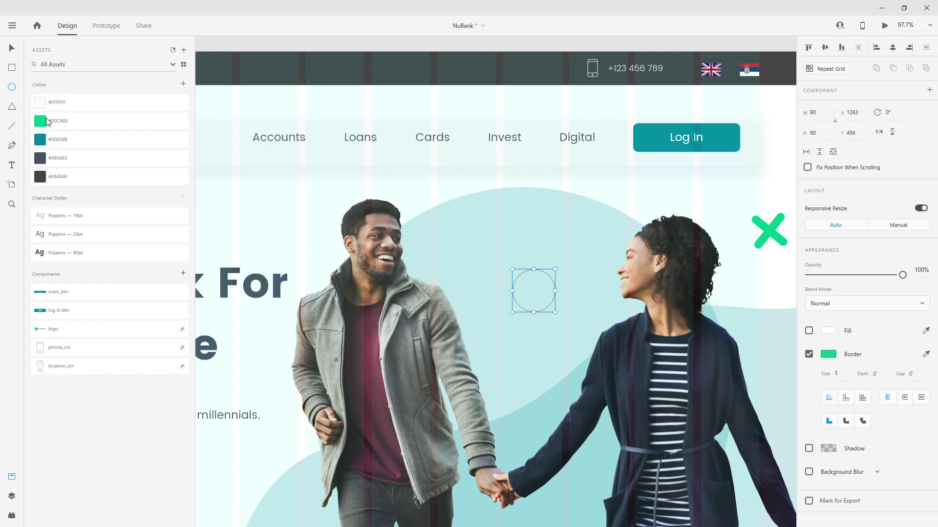
Step: Try border sizes 20 and 10 on the green circle, and settle on a border size of 15
left_click(844, 375)
type("20")
key("Return")
type("10")
key("Return")
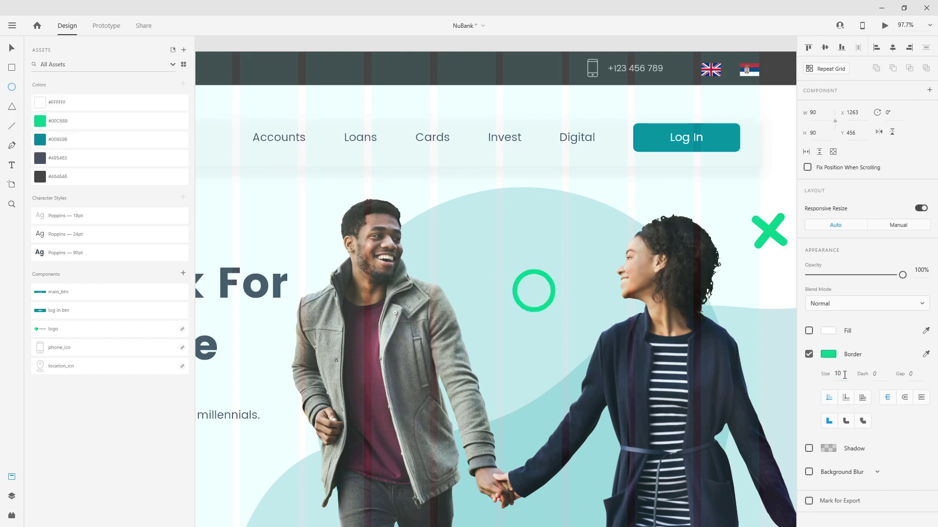
left_click(845, 375)
type("15")
key("Return")
Step: Move the green ring down between the couple's heads to X 1244, Y 523
left_click(530, 271)
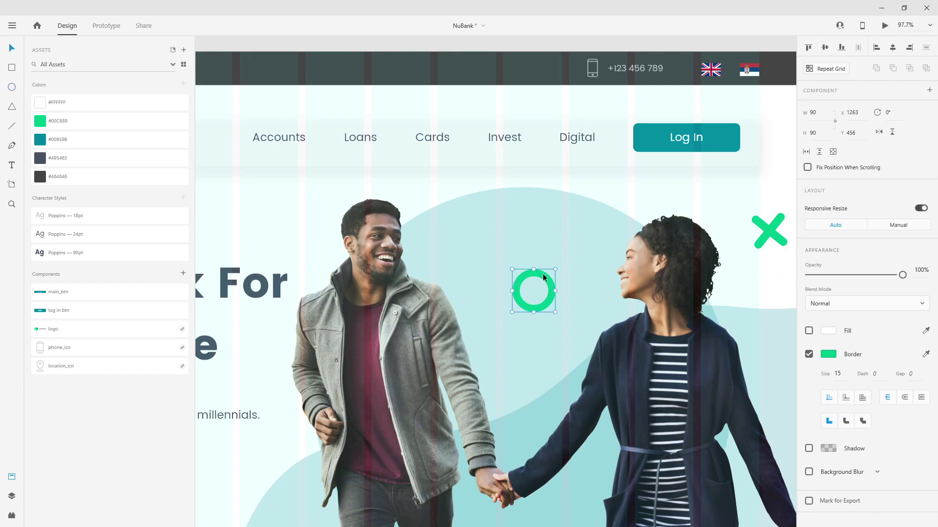
left_click_drag(543, 275, 532, 306)
scroll(579, 294, "down", 3)
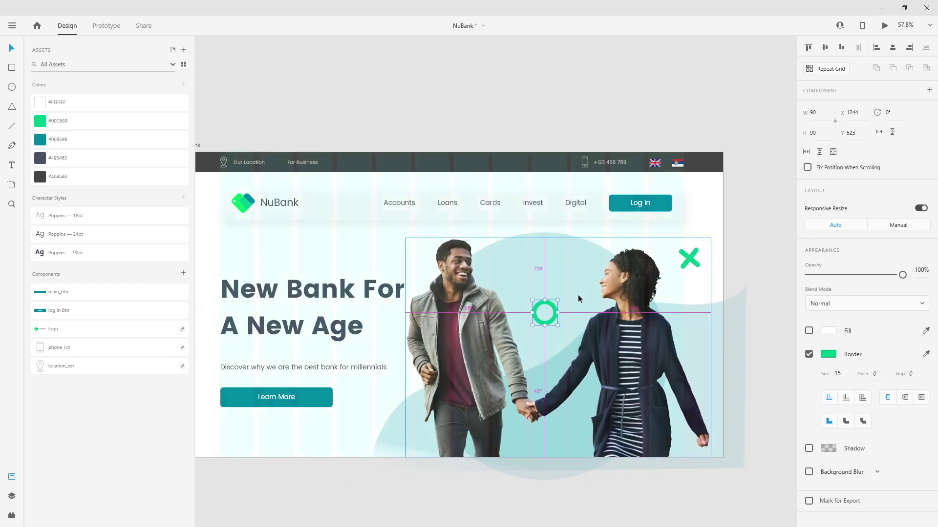
Step: Draw a small S-shaped open curve with the Pen tool, running from below the Learn More button toward the man
scroll(386, 390, "up", 5)
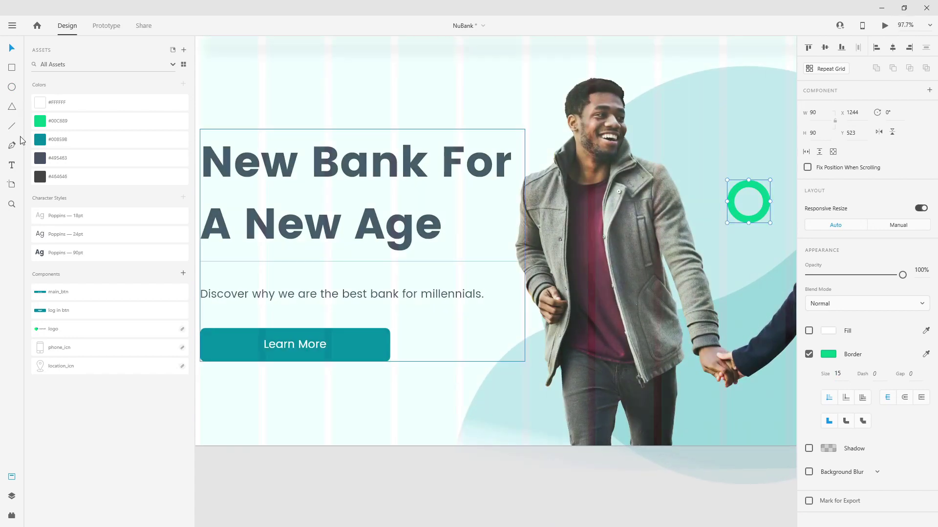
left_click(14, 146)
left_click(390, 393)
left_click_drag(432, 377, 453, 384)
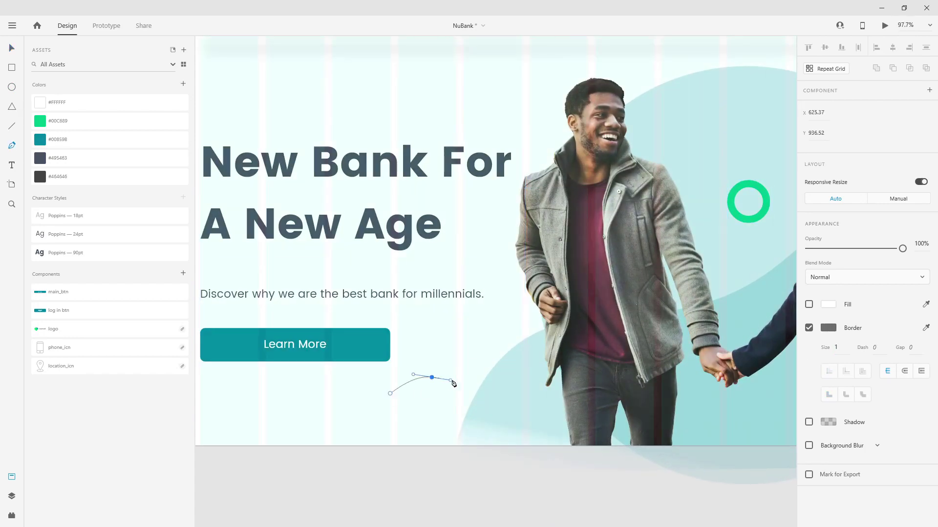
left_click(471, 360)
key("Escape")
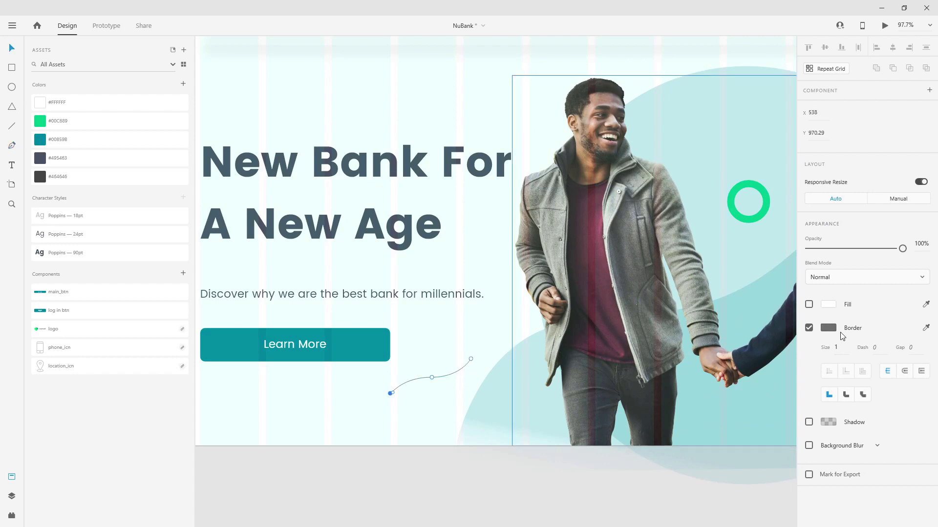
Step: Apply the saved green colour to the curve's border and set the border size to 10
left_click(927, 328)
left_click(39, 119)
type("10")
key("Return")
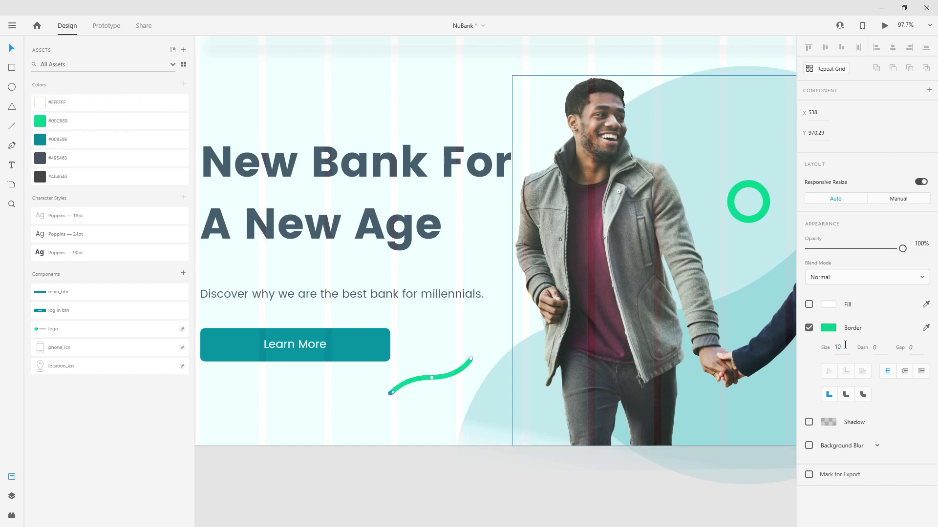
Step: Give the green curve round caps, try a border size of 20, and set the size to 15
left_click(907, 372)
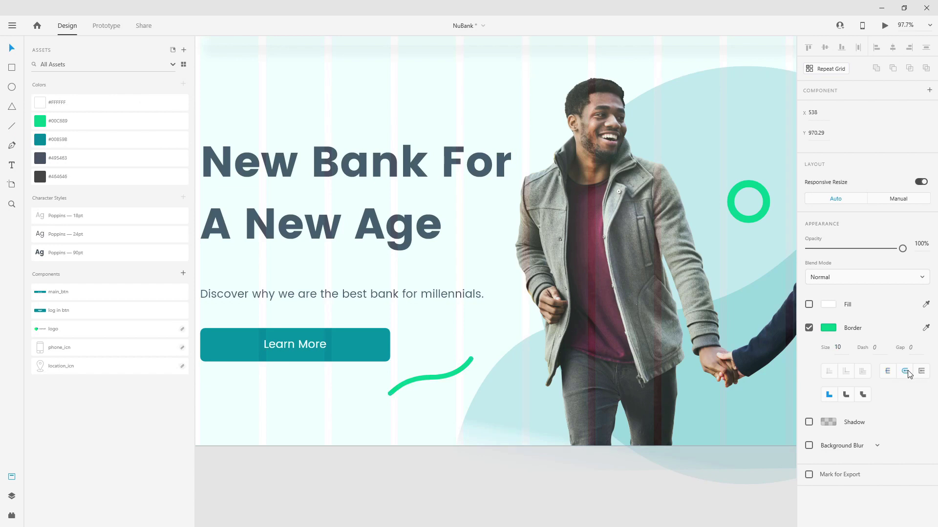
left_click(844, 344)
type("20")
key("Return")
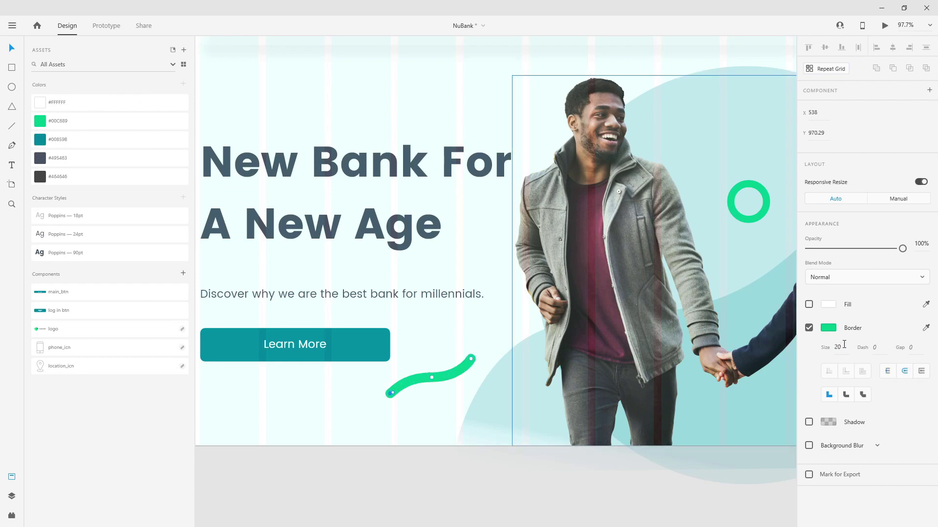
type("15")
key("Return")
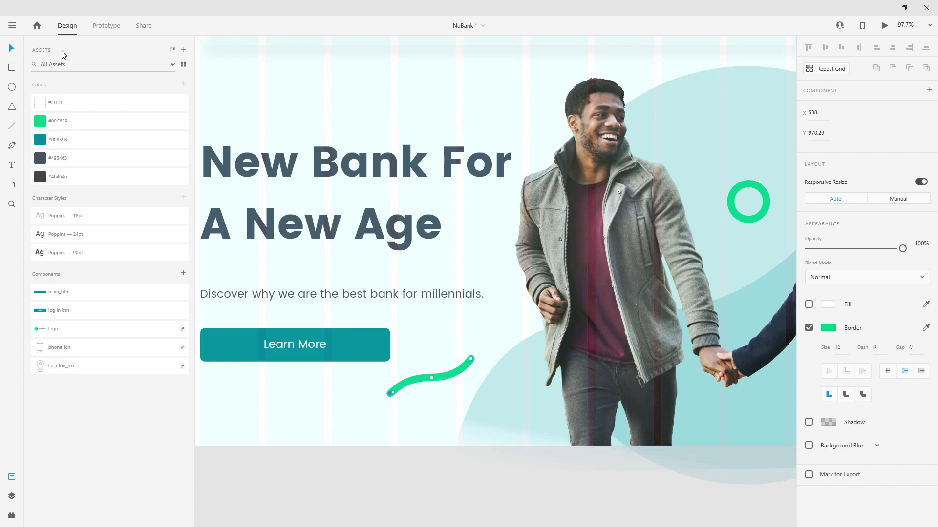
Step: Reshape the green curve into a tighter wave by moving its start and middle anchor points and adjusting the middle handle
scroll(429, 406, "up", 5)
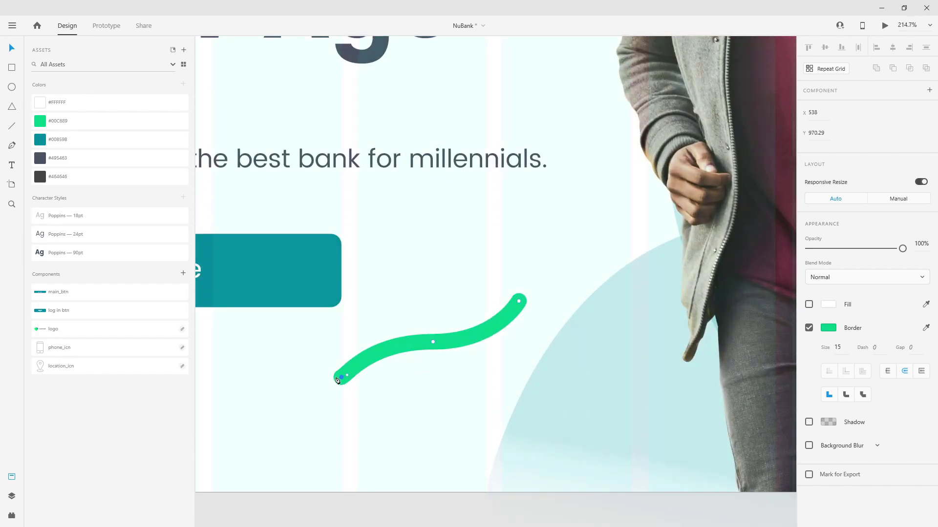
left_click_drag(340, 376, 366, 362)
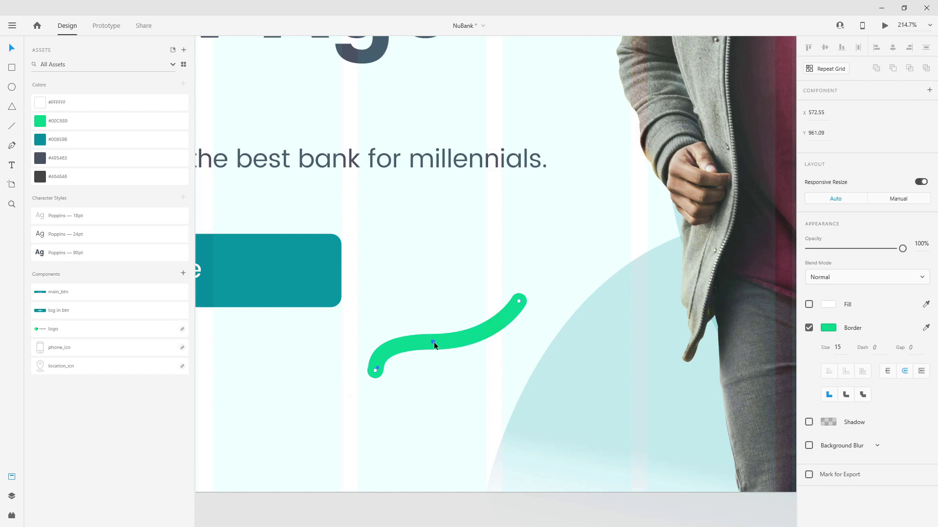
mouse_move(434, 342)
left_mouse_down()
mouse_move(441, 332)
mouse_move(446, 340)
left_mouse_up()
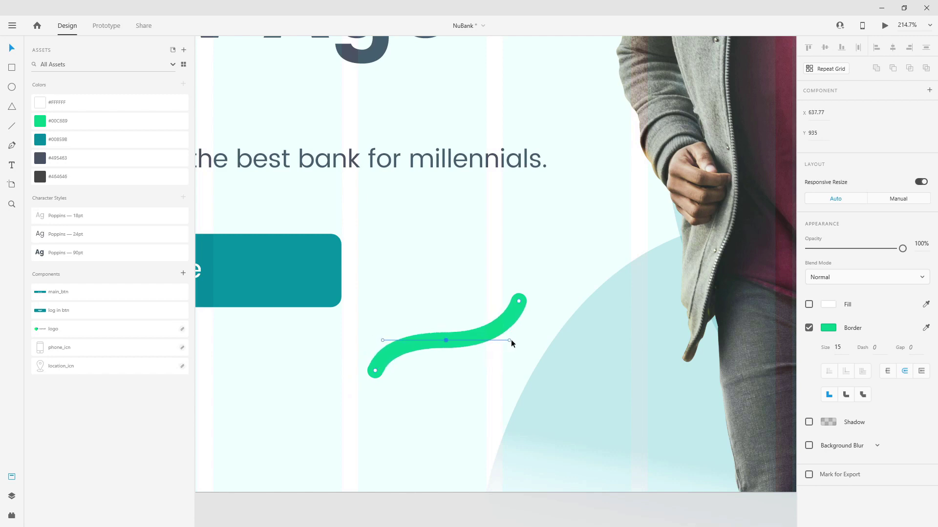
left_click_drag(510, 341, 491, 362)
left_click(547, 242)
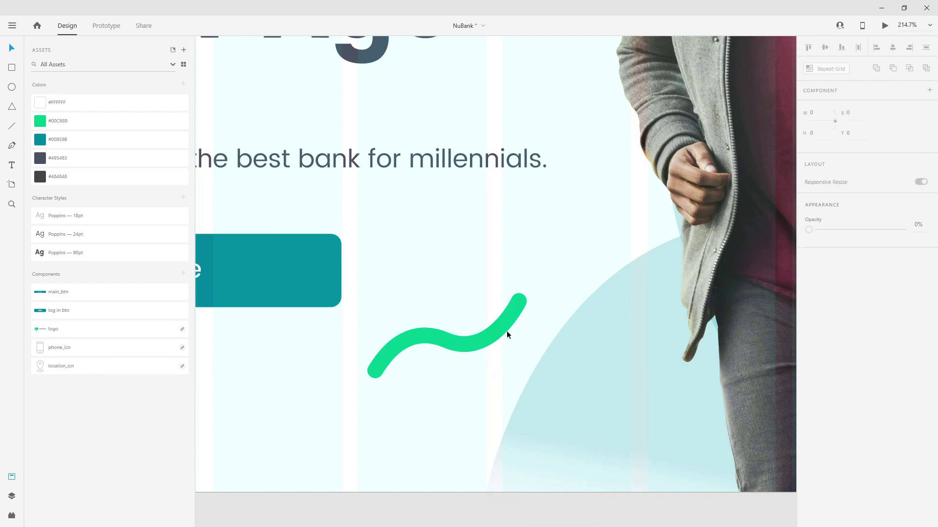
Step: Move the green squiggle closer to the Learn More button and scale it down to about 84 by 40 px
left_click_drag(506, 330, 535, 303)
scroll(534, 304, "down", 1)
scroll(534, 299, "down", 3)
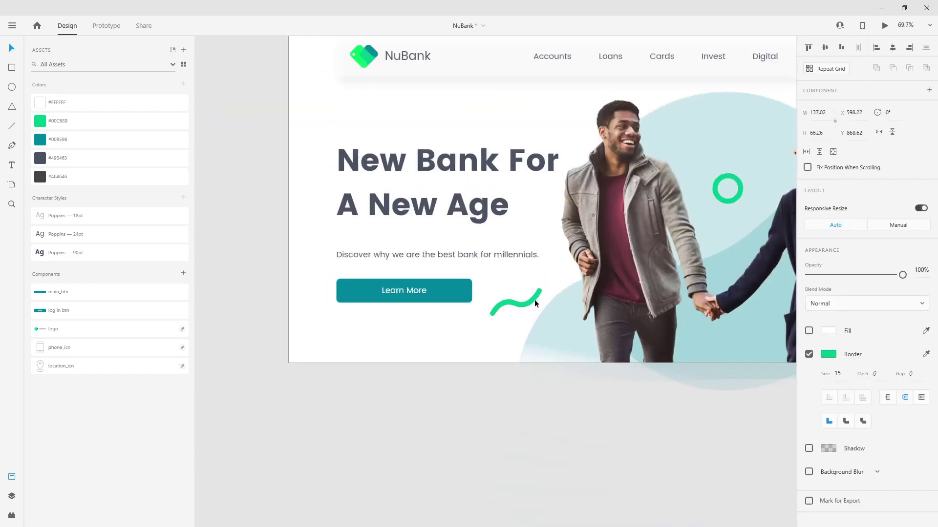
scroll(535, 300, "up", 3)
left_click_drag(544, 279, 523, 287)
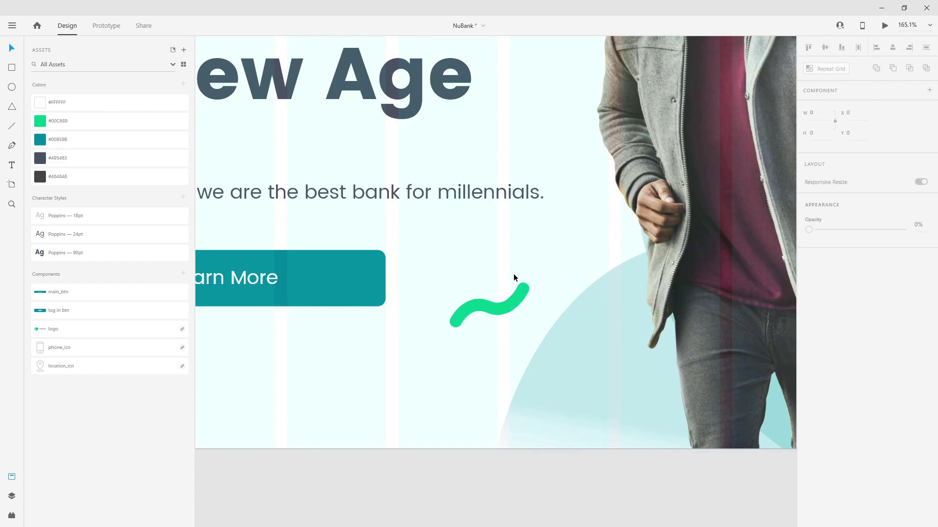
Step: Preview the NuBank artboard to check the hero section with its green decorations, and close the preview
scroll(386, 326, "down", 3)
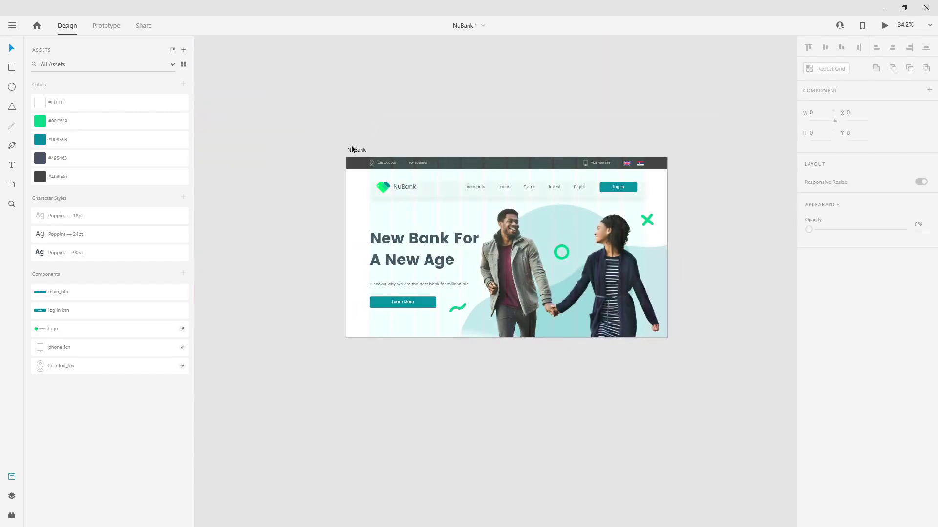
left_click(354, 150)
left_click(885, 25)
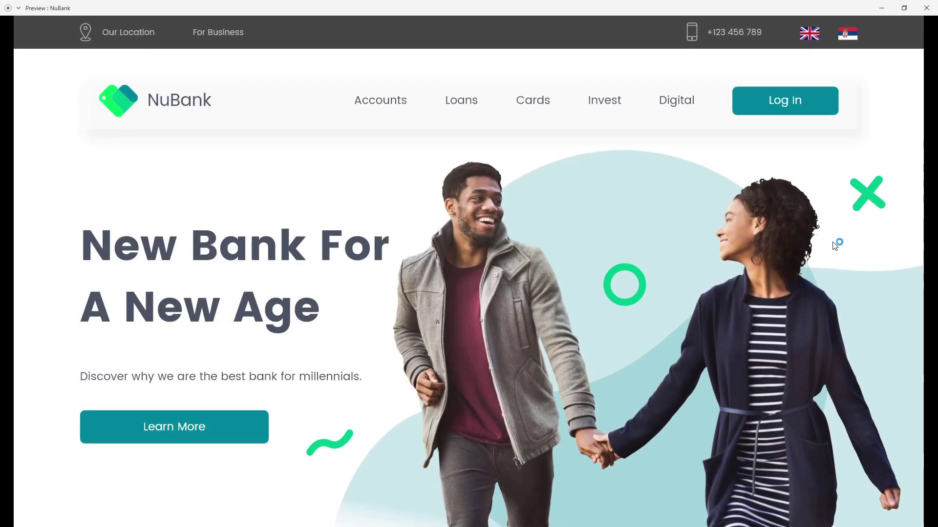
left_click(927, 7)
Step: Set the opacity of the Serbian flag in the top bar to 40% and check it in the preview
scroll(646, 156, "up", 8)
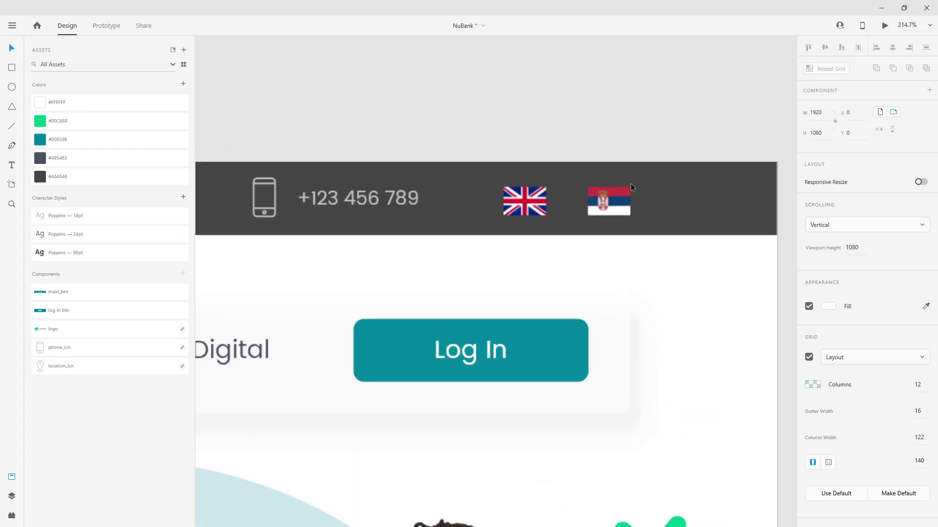
left_click(627, 202)
double_click(626, 201)
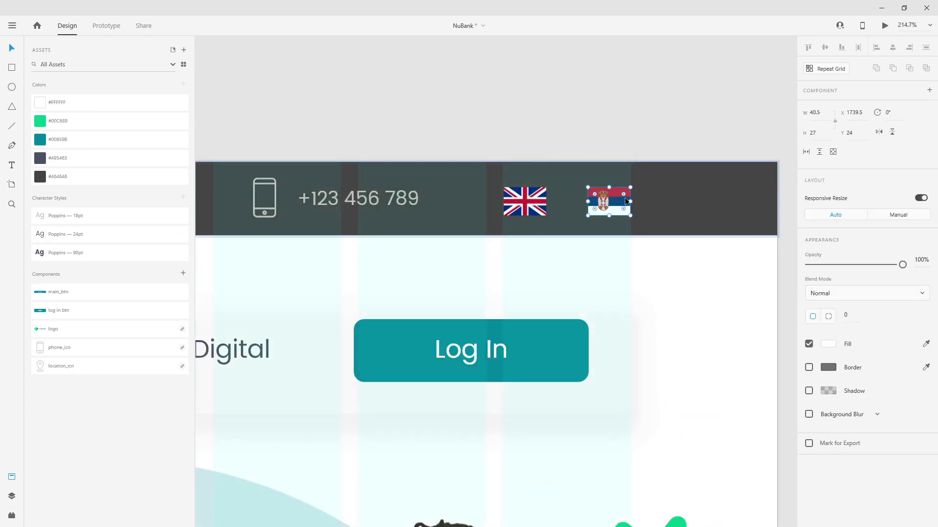
key("4")
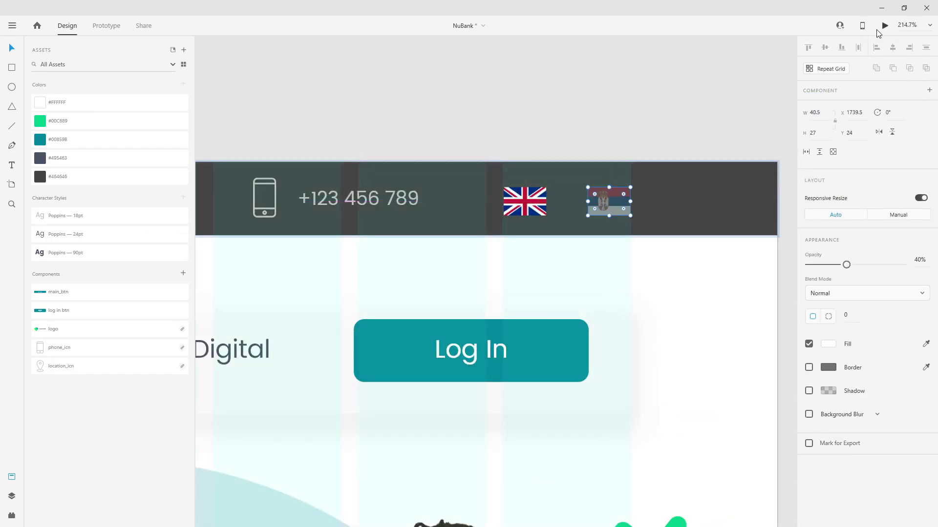
left_click(884, 25)
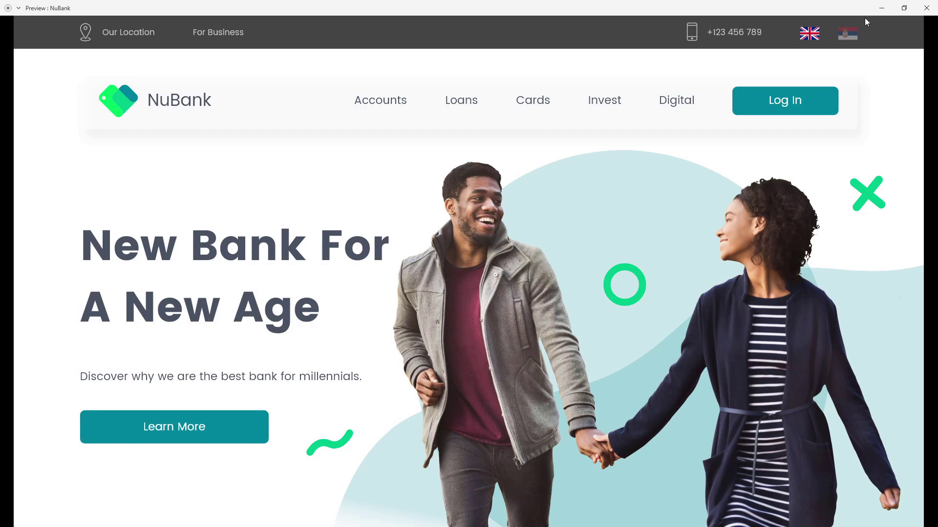
left_click(923, 5)
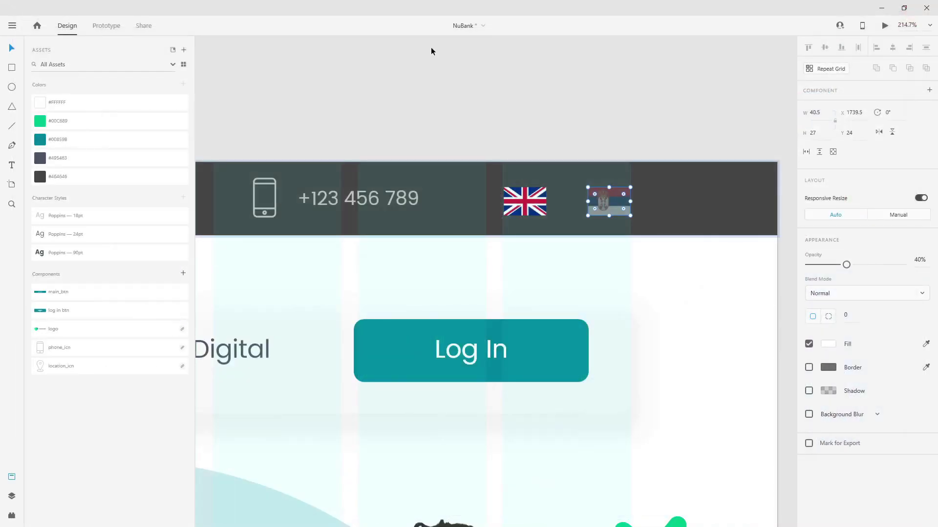
Step: Duplicate the NuBank artboard beside the original
scroll(339, 119, "down", 5)
key("ctrl+0")
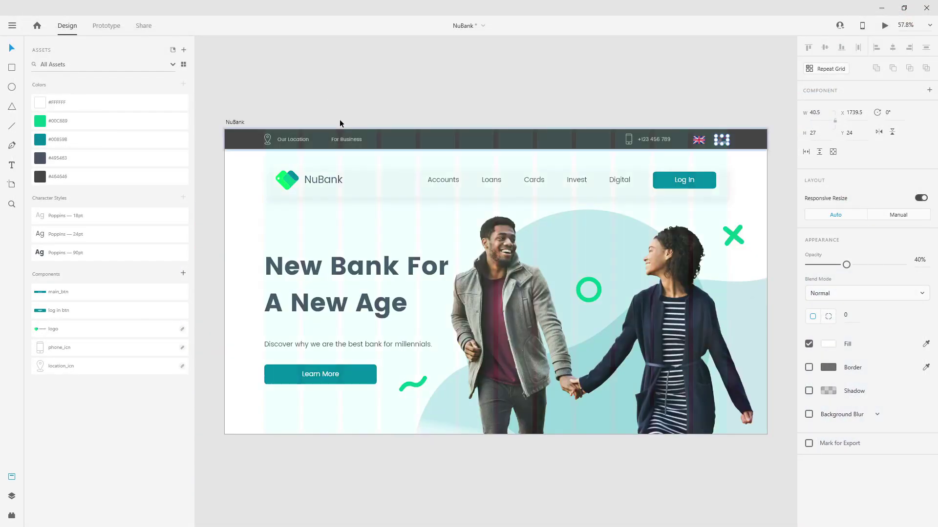
left_click(236, 122)
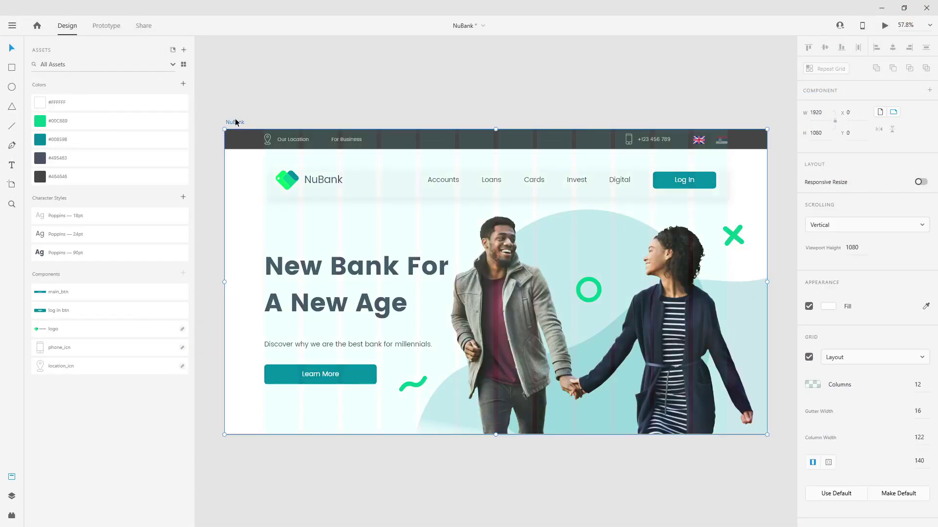
key("ctrl+d")
scroll(472, 163, "down", 3)
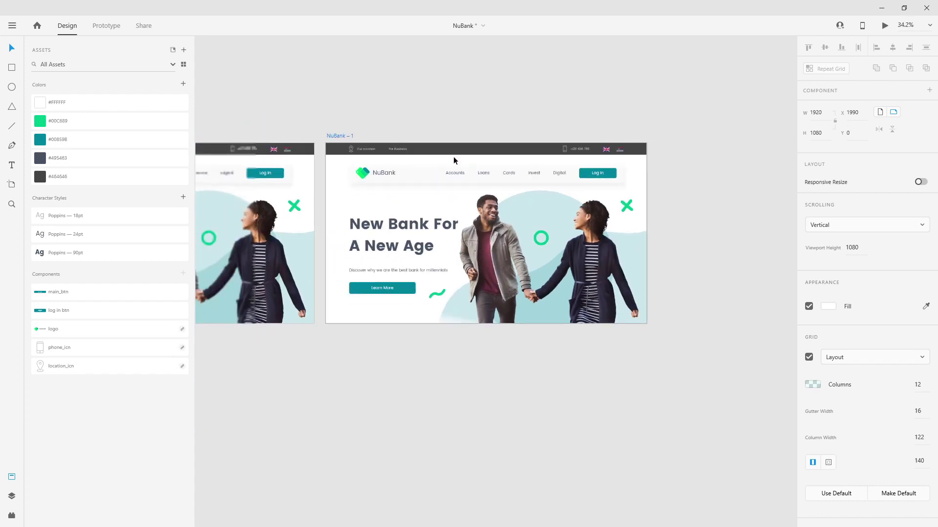
Step: Move the green ring on the duplicated artboard up to X 1228, Y 450
scroll(584, 235, "up", 4)
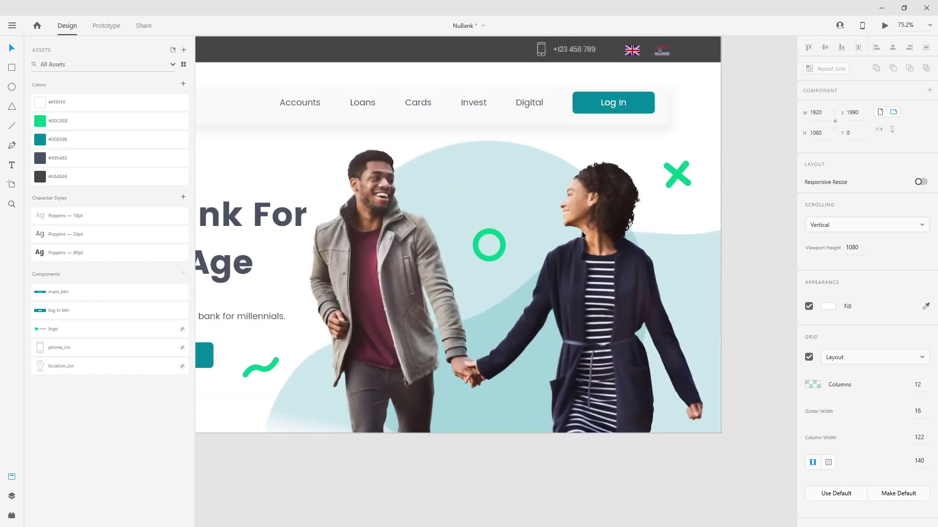
left_click(504, 243)
left_click_drag(500, 233, 496, 207)
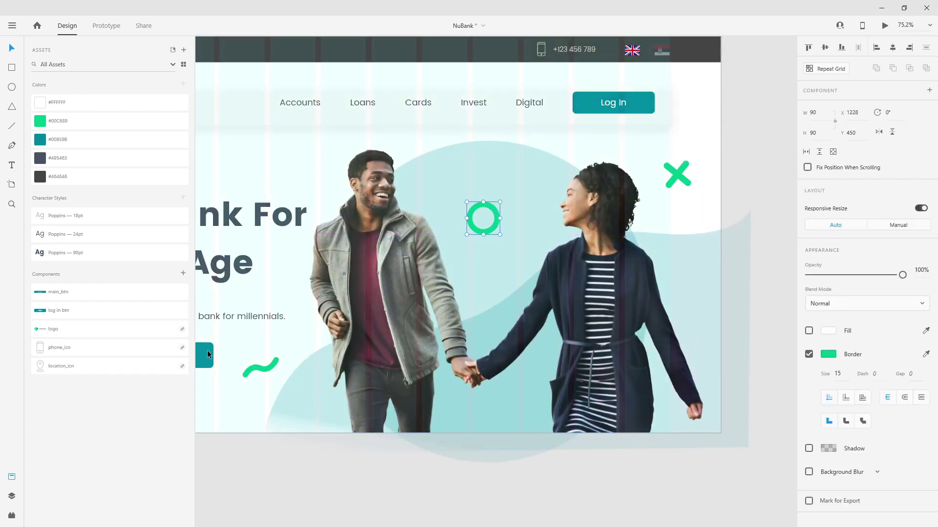
Step: Move the green squiggle up to about X 653, Y 819 and rotate it to -24°, and lower and rotate the green cross
left_click(255, 373)
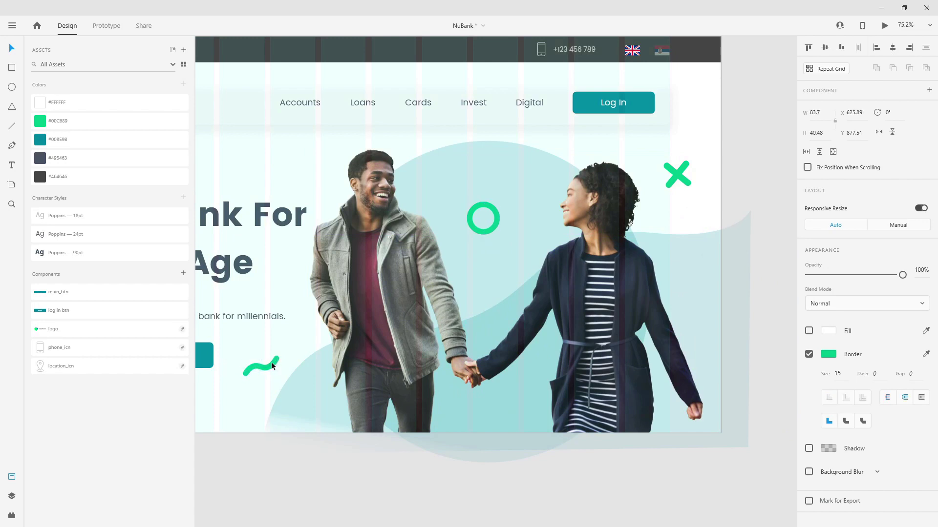
mouse_move(261, 370)
left_mouse_down()
mouse_move(287, 342)
mouse_move(283, 329)
left_mouse_up()
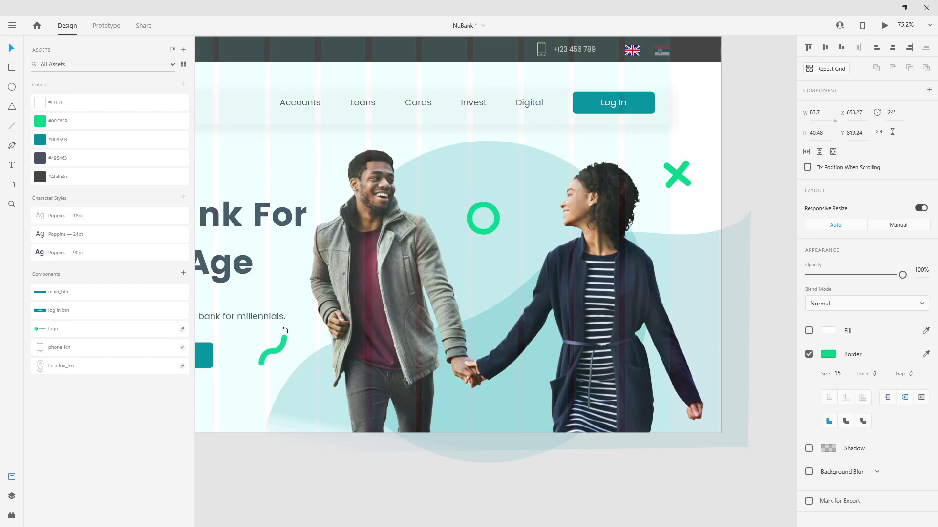
left_click(677, 172)
mouse_move(677, 172)
left_mouse_down()
mouse_move(682, 194)
mouse_move(699, 197)
left_mouse_up()
Step: Enlarge the couple's photo to 1110 × 797 and shrink the pale teal circle behind it slightly
left_click(636, 209)
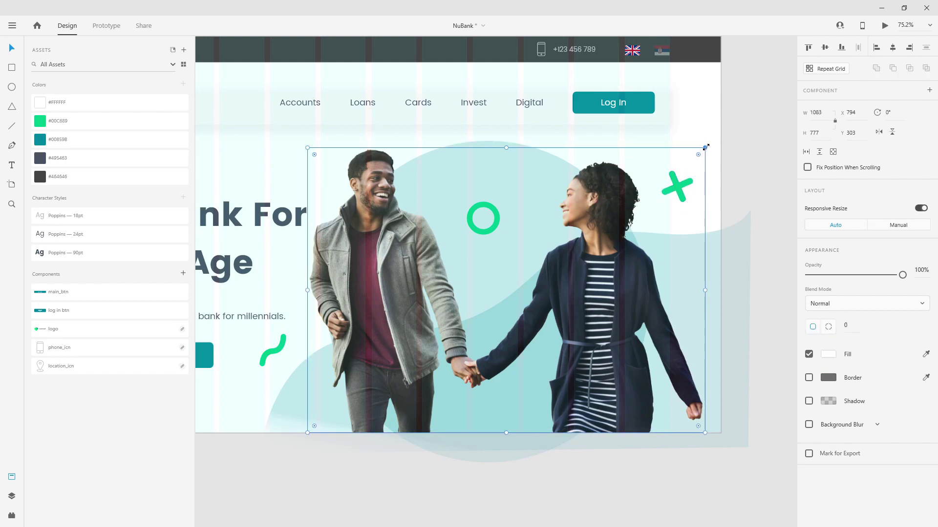
left_click_drag(705, 147, 710, 144)
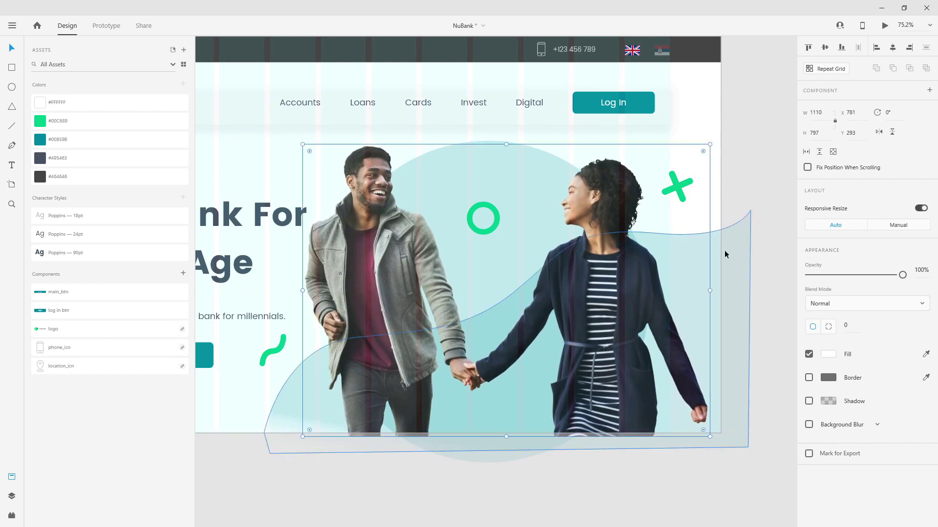
left_click(473, 142)
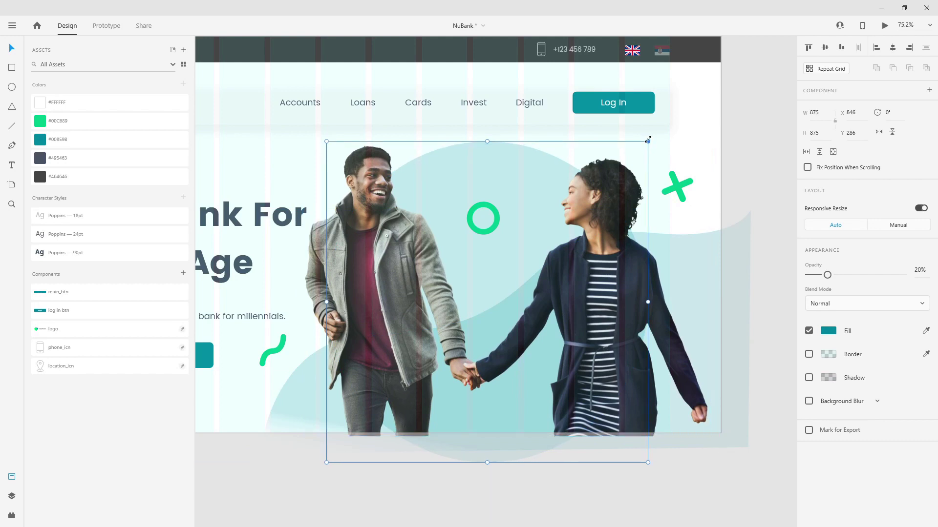
left_click_drag(647, 140, 638, 149)
Step: Reshape the teal wave by moving its anchors to about (1282, 596), (1754, 575), (607, 1119) and (968, 869)
left_click(714, 249)
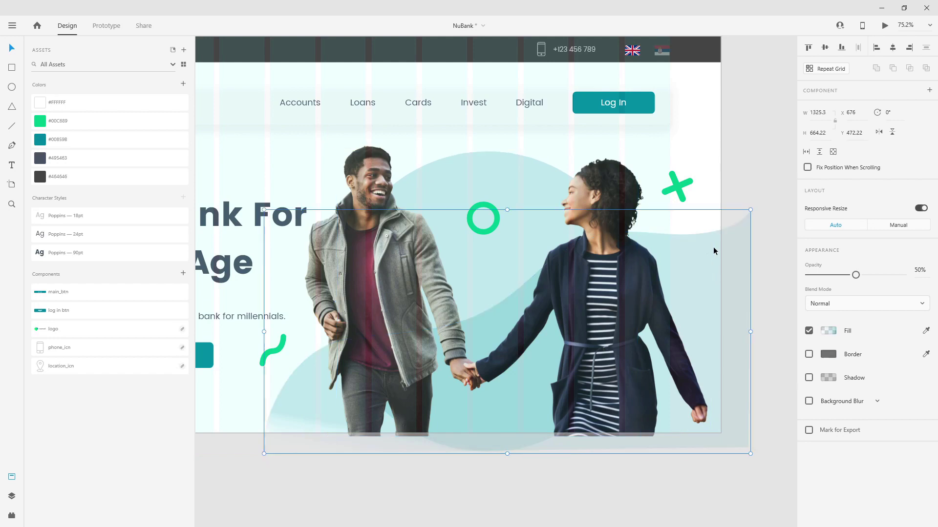
double_click(713, 251)
left_click(517, 291)
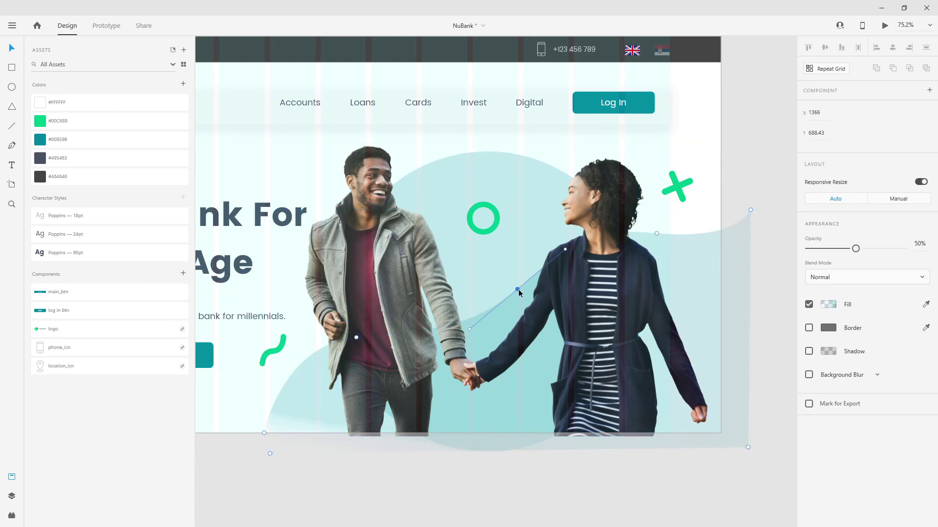
left_click_drag(516, 291, 487, 256)
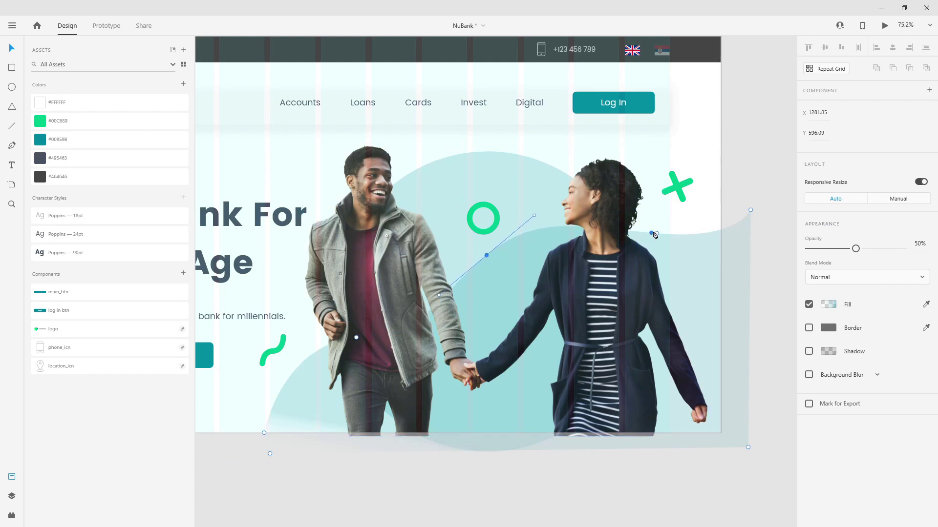
left_click_drag(657, 236, 660, 247)
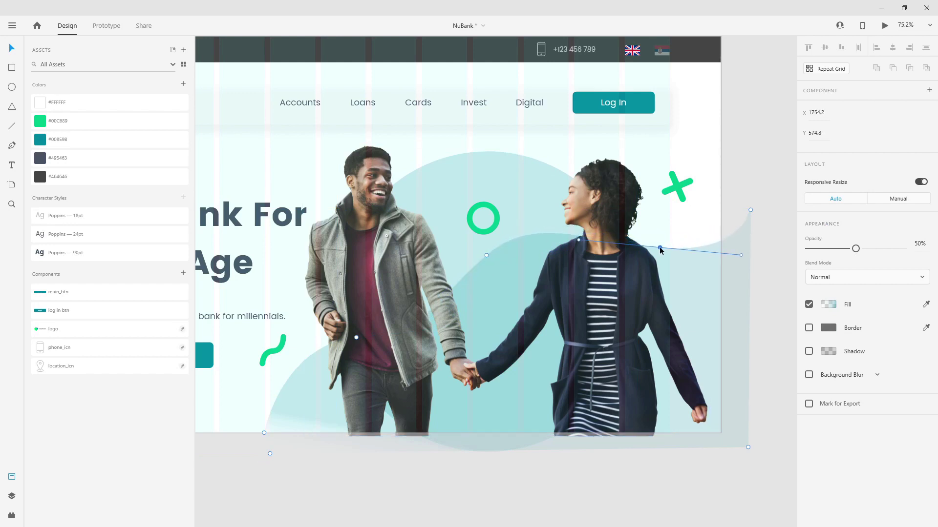
left_click_drag(356, 338, 360, 349)
left_click_drag(264, 434, 239, 448)
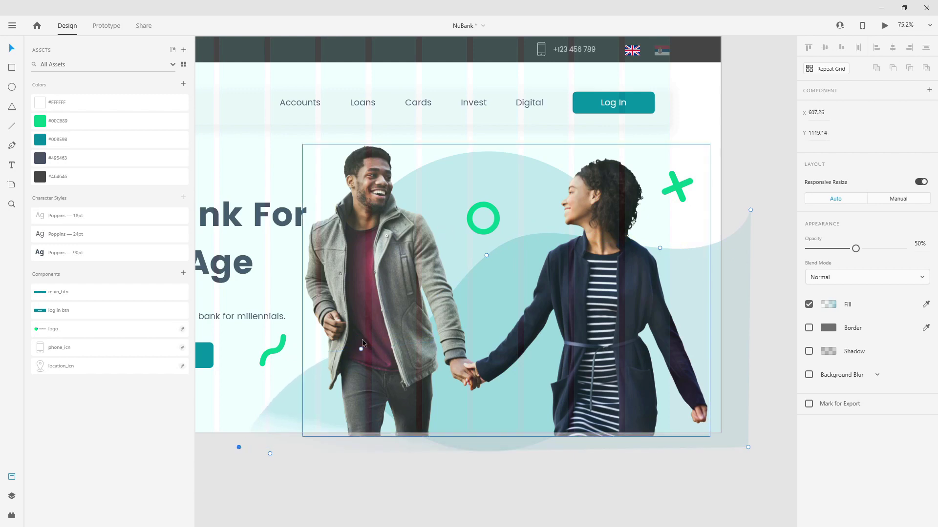
left_click_drag(361, 349, 371, 356)
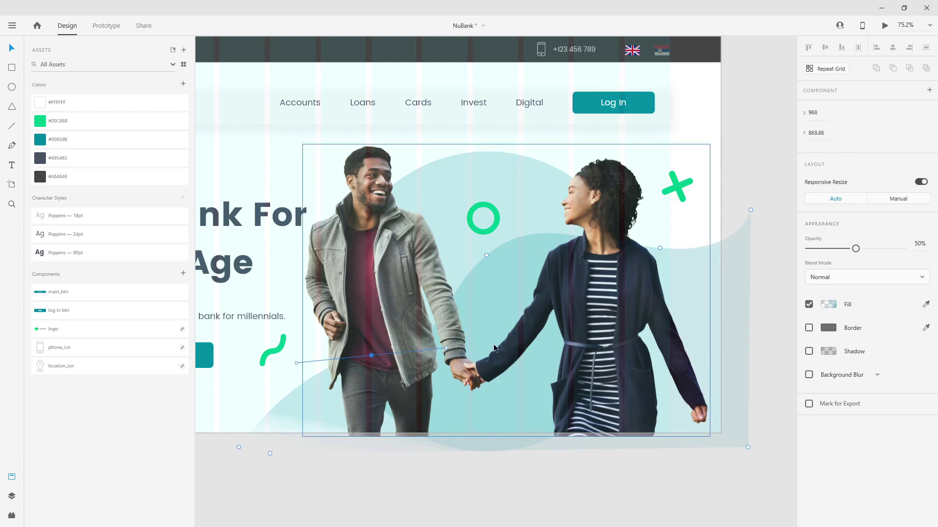
Step: Link the NuBank artboard to the NuBank – 1 artboard as a prototype interaction
scroll(539, 340, "down", 5)
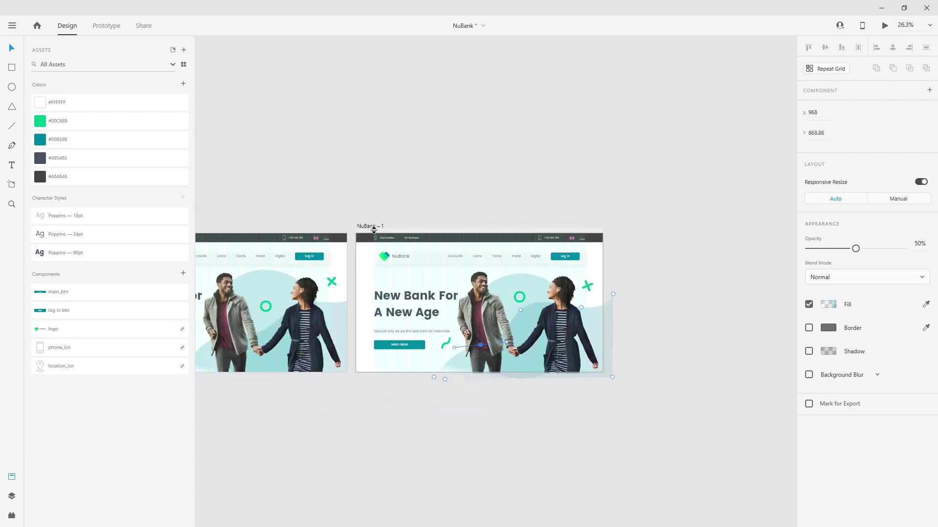
left_click(304, 142)
left_click(104, 26)
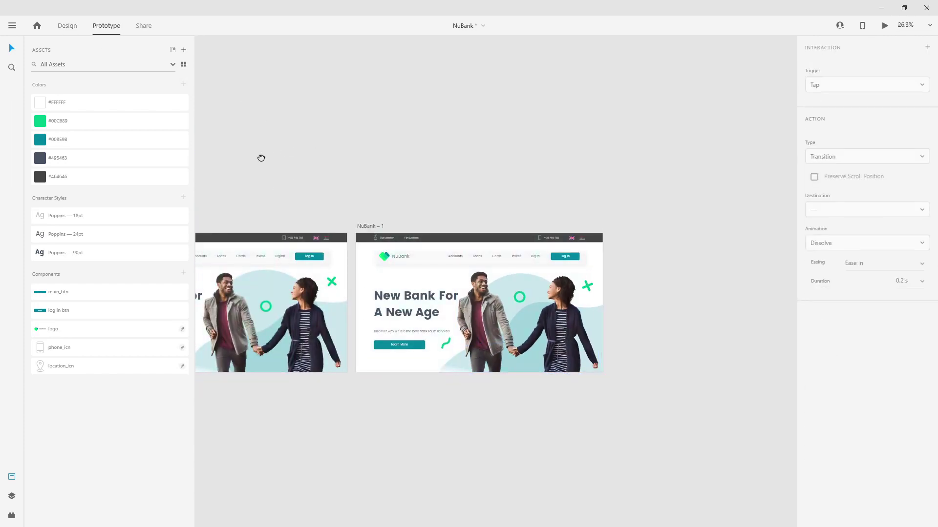
left_click_drag(259, 157, 285, 147)
left_click(485, 188)
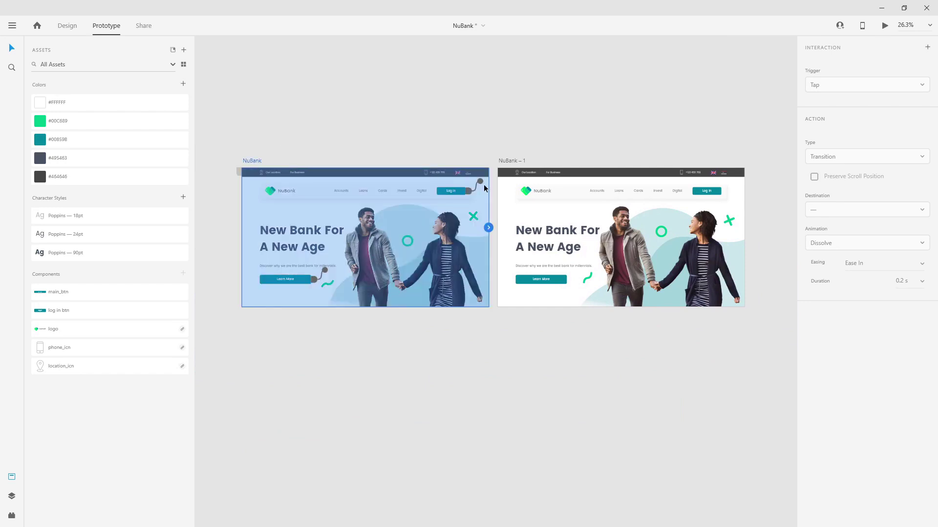
left_click_drag(491, 226, 587, 237)
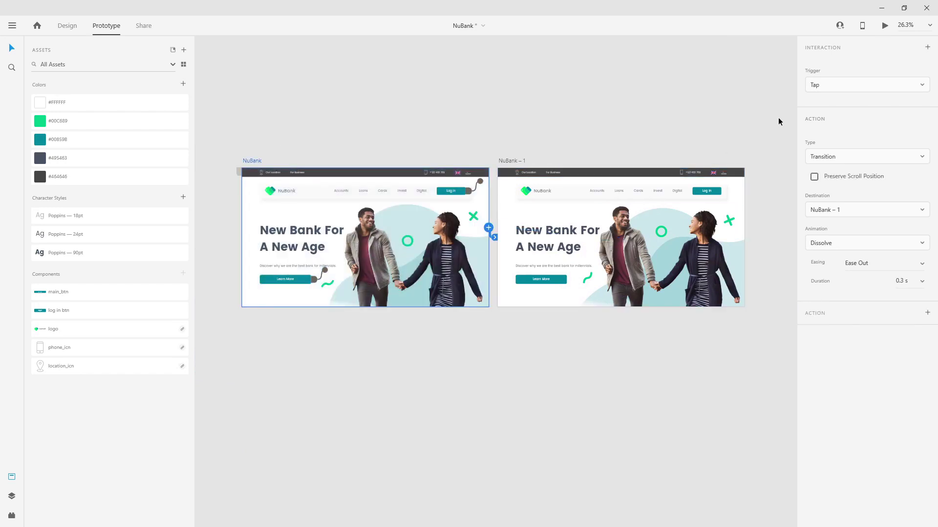
Step: Set the trigger of the NuBank interaction to Time and its action type to Auto-Animate
left_click(824, 92)
left_click(831, 147)
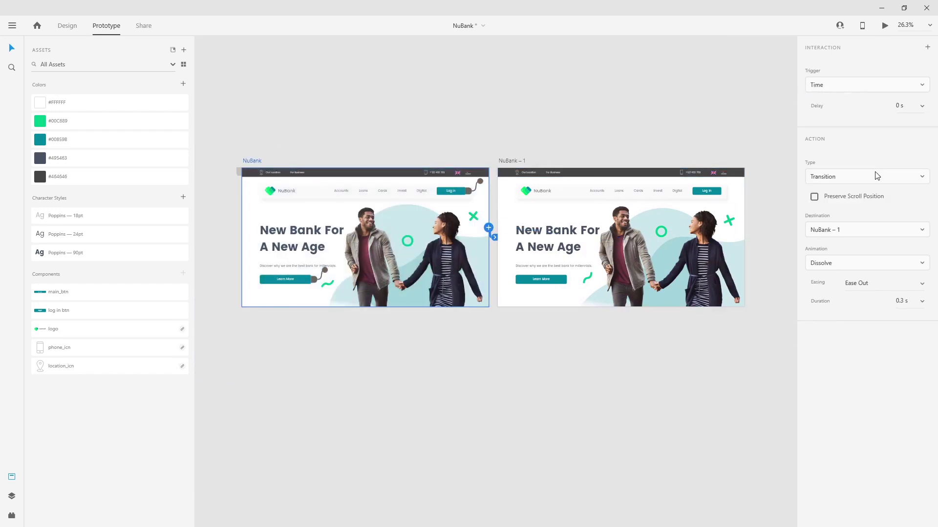
left_click(875, 179)
left_click(856, 218)
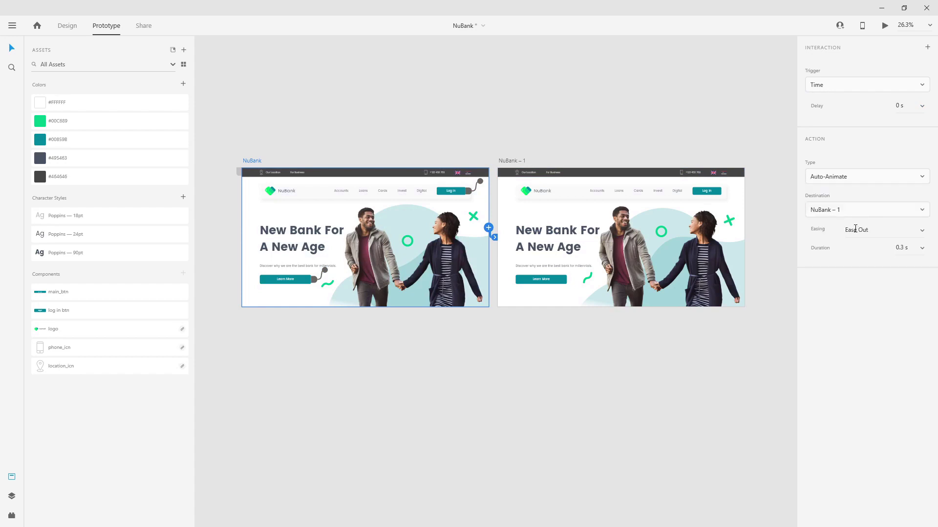
Step: Set the easing of the NuBank auto-animation to Ease In-Out and its duration to 1 s
left_click(920, 235)
left_click(879, 305)
left_click(912, 249)
type("1")
key("Return")
Step: Link the NuBank – 1 artboard back to NuBank, and preview the looping animation from NuBank before closing the preview
left_click(519, 161)
left_click_drag(744, 228, 267, 261)
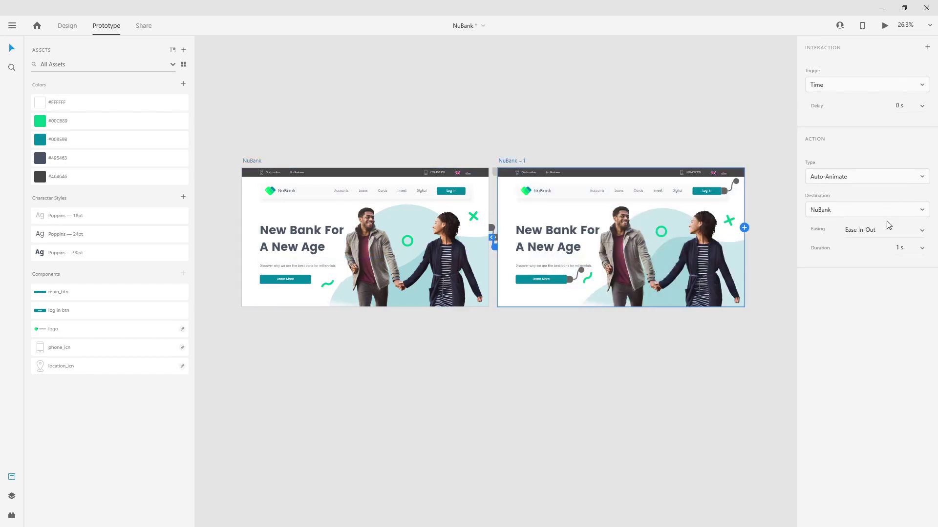
left_click(249, 161)
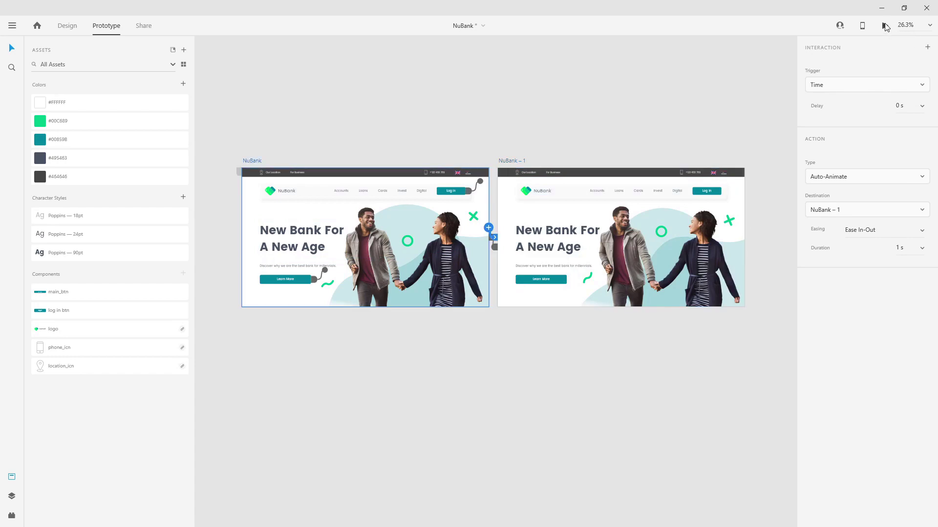
left_click(885, 26)
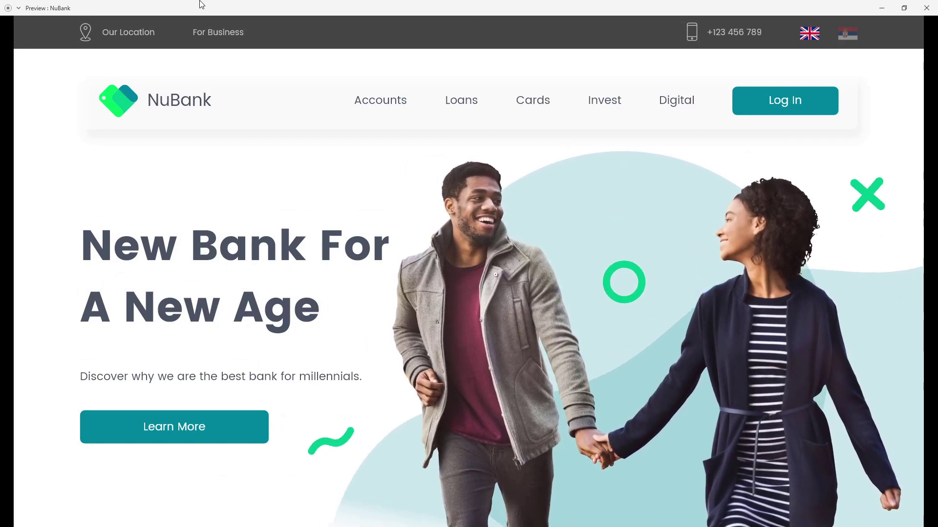
left_click(931, 5)
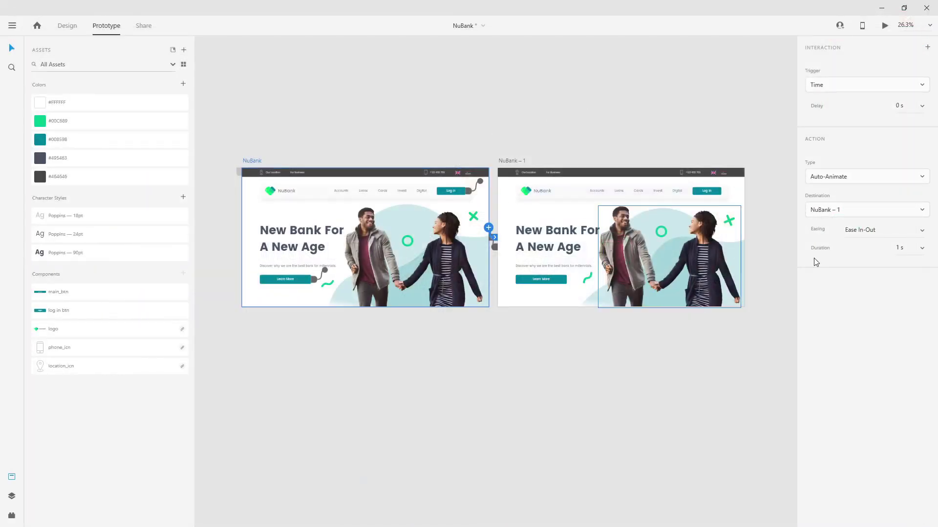
Step: Set the duration of the transition from NuBank to NuBank – 1 to 4 s
left_click(921, 250)
left_click(899, 247)
type("4")
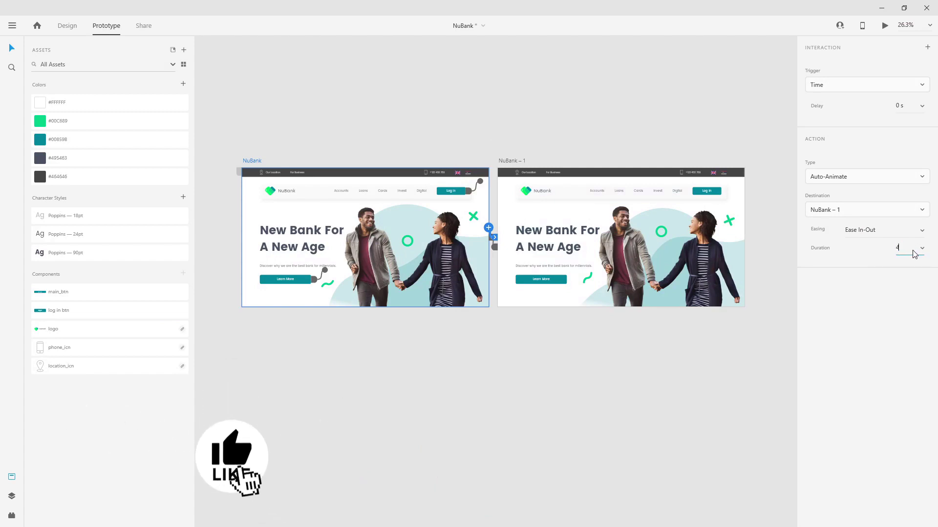
key("Return")
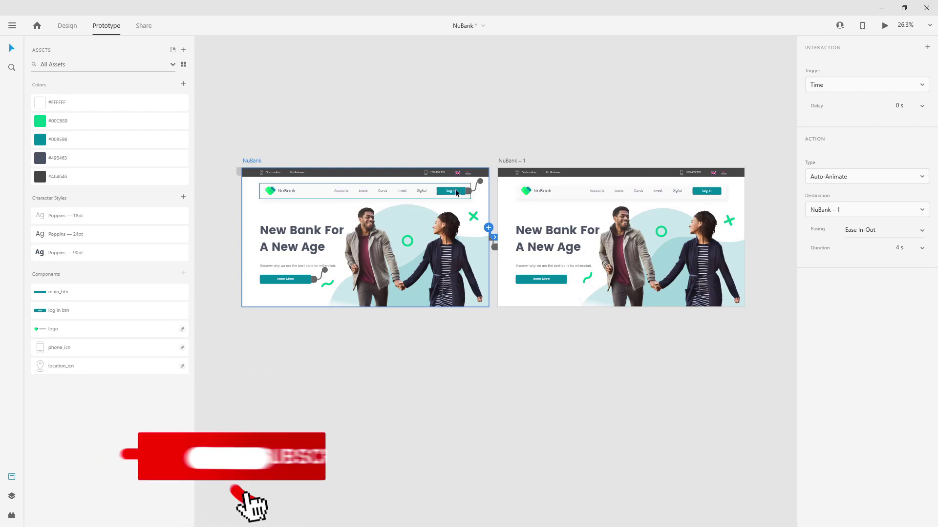
Step: Change the duration of the transition from NuBank – 1 back to NuBank, and preview the animation from the NuBank artboard
left_click(510, 160)
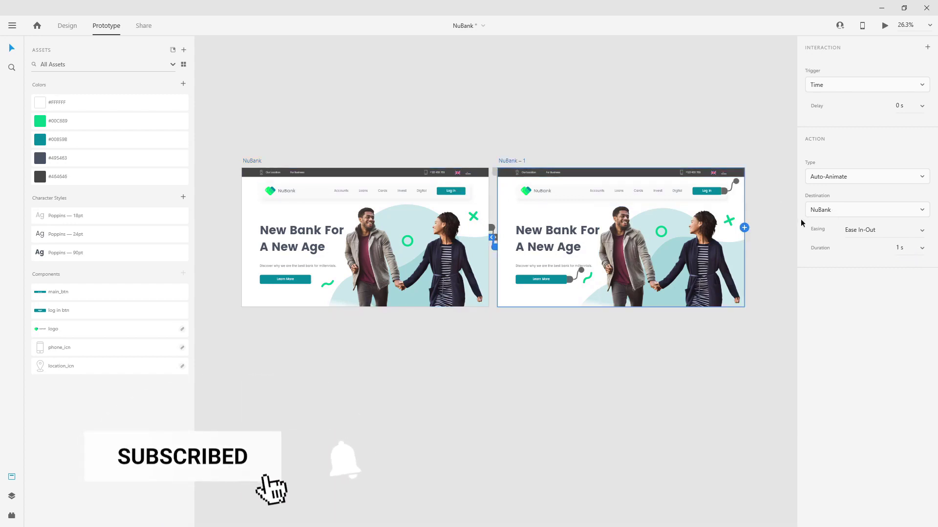
left_click(898, 248)
type("0")
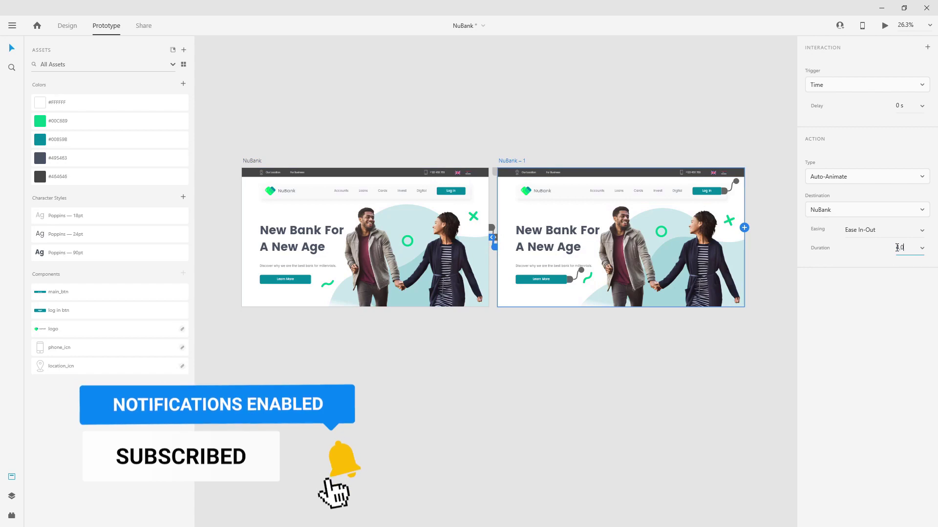
left_click(252, 160)
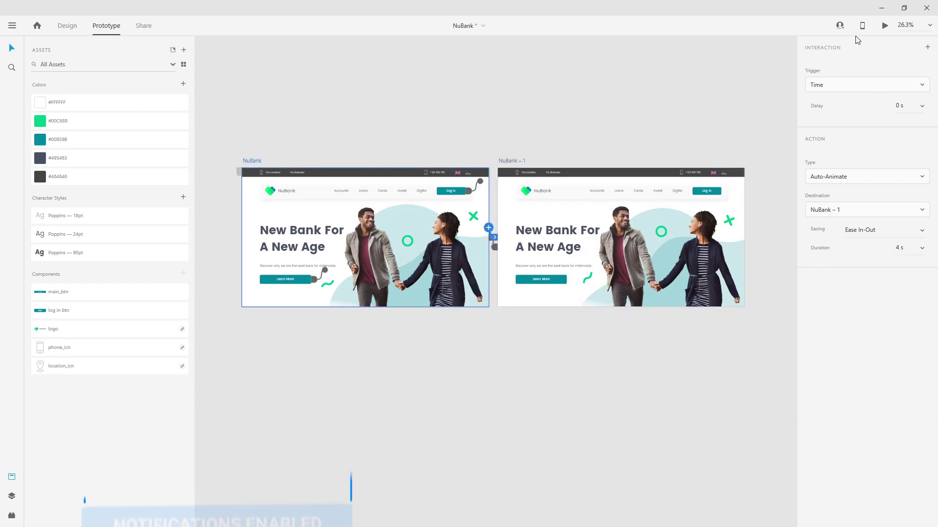
left_click(885, 26)
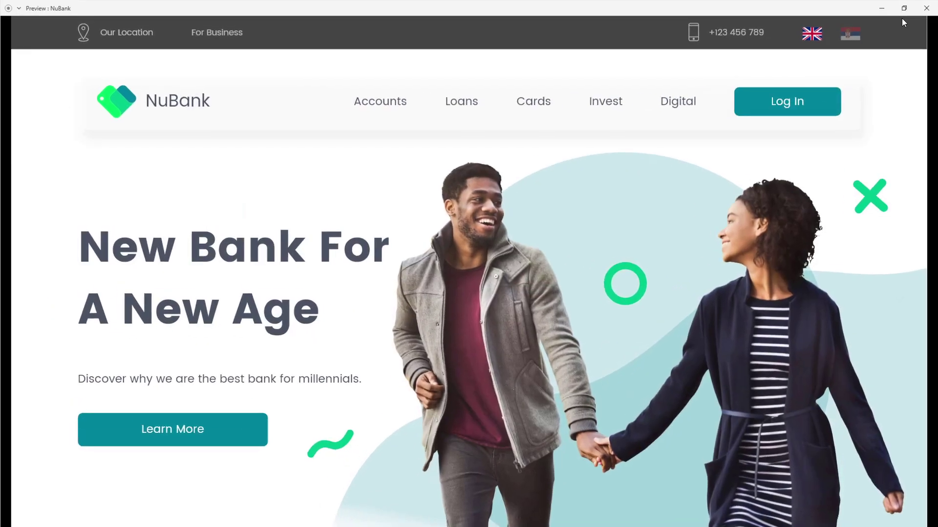